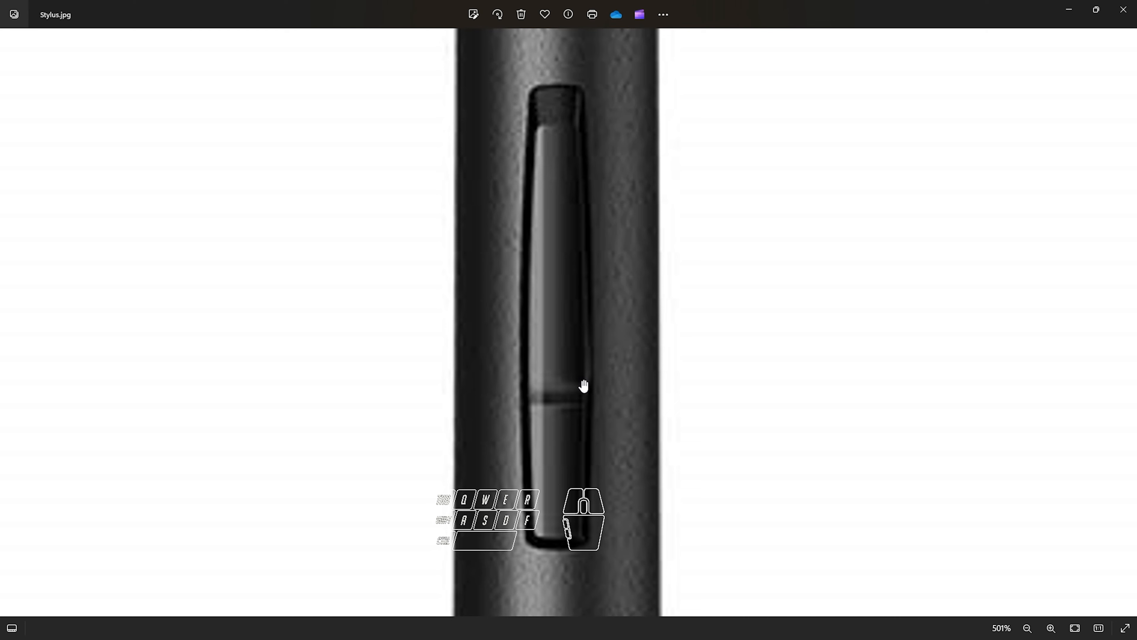
Switch to Maya and outline the base of a new polygon cube over the pen's side-button recess in the front view
{"action": "key", "text": "alt+Tab"}
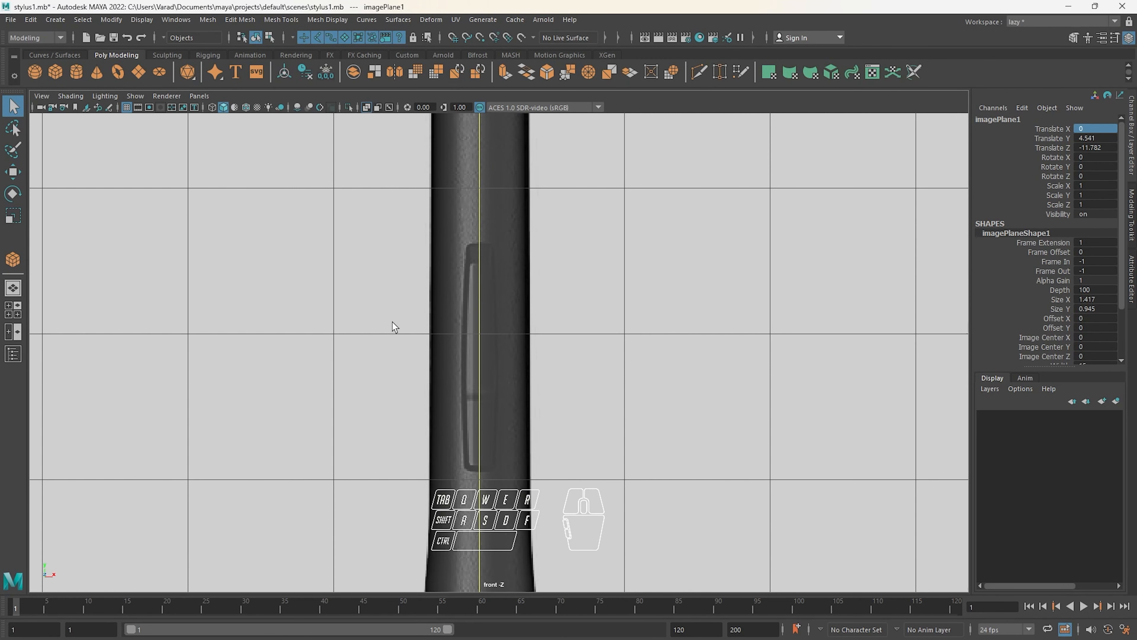
{"action": "scroll", "coordinate": [465, 309], "scroll_direction": "up", "scroll_amount": 2}
{"action": "middle_click_drag", "start_coordinate": [468, 311], "coordinate": [490, 298], "text": "alt"}
{"action": "scroll", "coordinate": [564, 308], "scroll_direction": "up", "scroll_amount": 1}
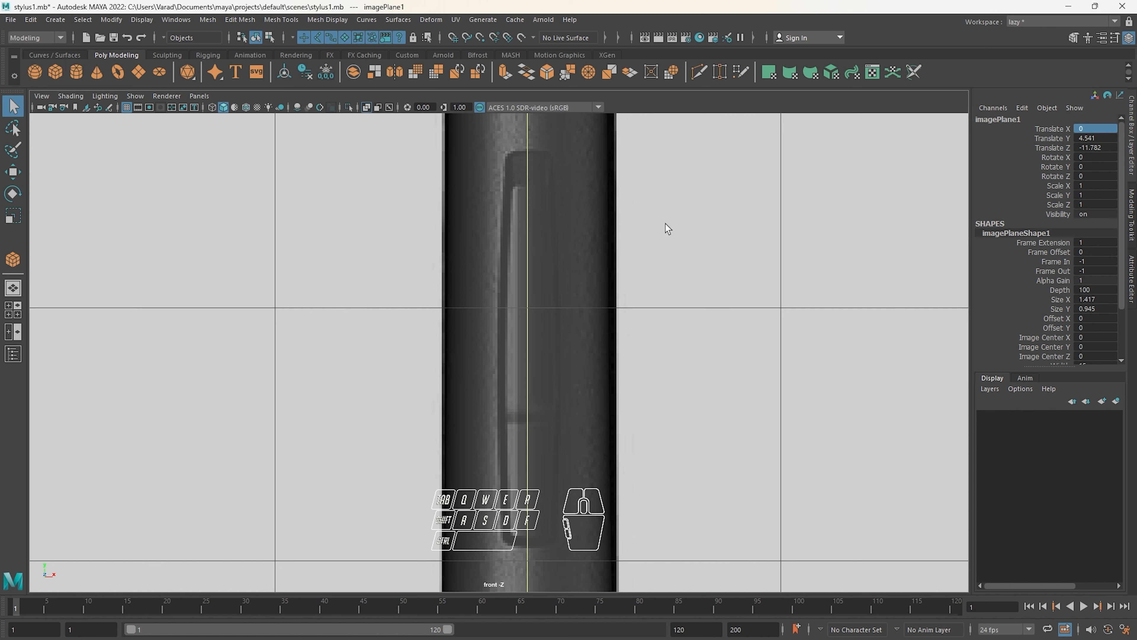
{"action": "right_click", "coordinate": [643, 229], "text": "shift"}
{"action": "mouse_move", "coordinate": [646, 233]}
{"action": "right_mouse_down", "text": "shift"}
{"action": "mouse_move", "coordinate": [639, 268]}
{"action": "mouse_move", "coordinate": [643, 236]}
{"action": "right_mouse_up", "text": "shift"}
{"action": "right_click_drag", "start_coordinate": [726, 241], "coordinate": [763, 495], "text": "shift"}
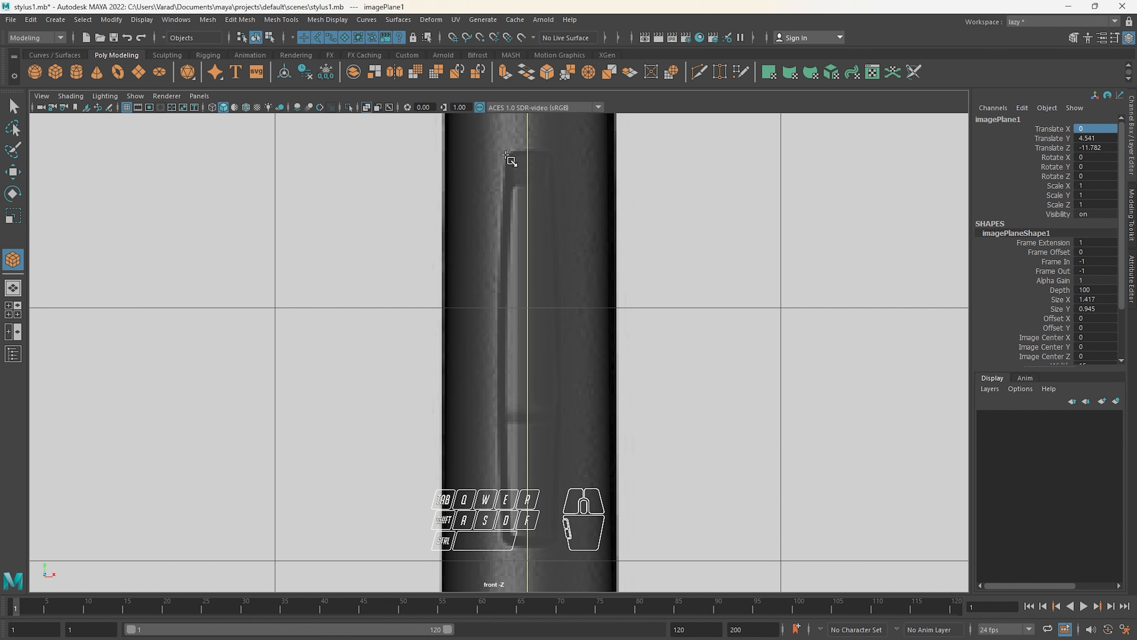
{"action": "left_click_drag", "start_coordinate": [505, 155], "coordinate": [552, 543]}
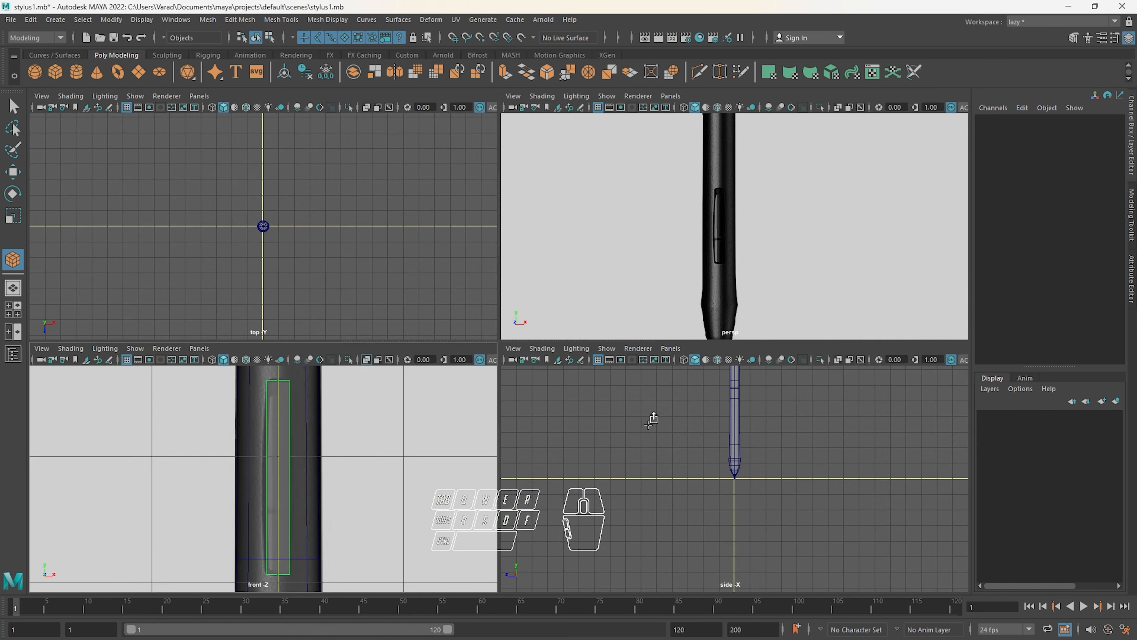
Give the new cube its depth in the side view and finish creating it at the pen's front surface
{"action": "key", "text": "space"}
{"action": "middle_click_drag", "start_coordinate": [712, 421], "coordinate": [688, 500], "text": "alt"}
{"action": "left_click_drag", "start_coordinate": [757, 221], "coordinate": [680, 221], "text": "alt"}
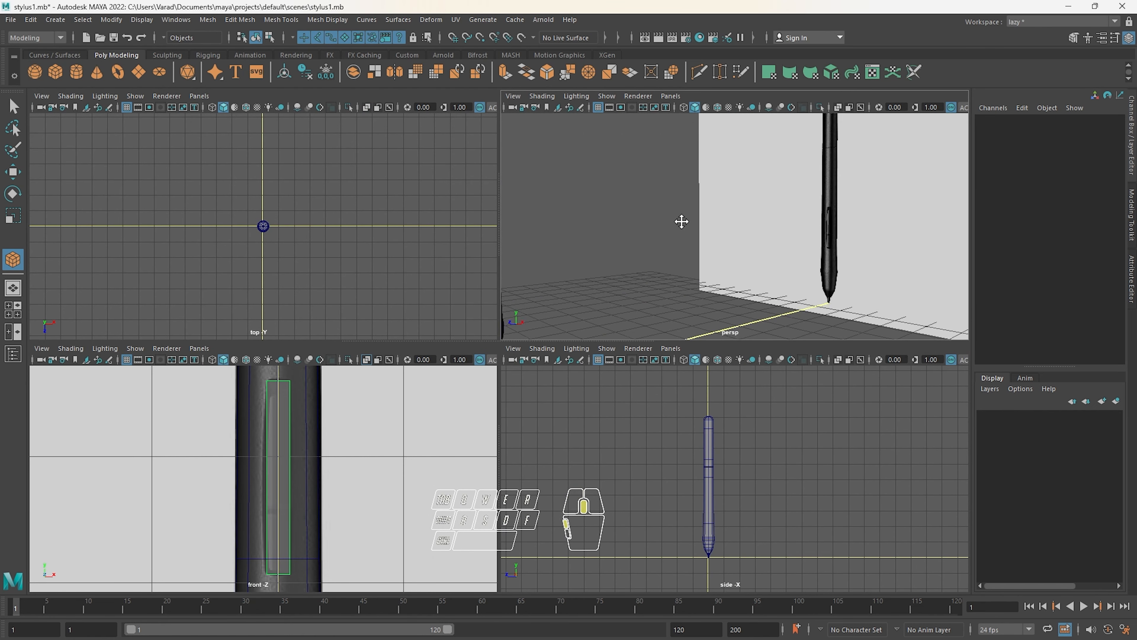
{"action": "middle_click_drag", "start_coordinate": [681, 222], "coordinate": [745, 187], "text": "alt"}
{"action": "scroll", "coordinate": [712, 461], "scroll_direction": "up", "scroll_amount": 4}
{"action": "mouse_move", "coordinate": [707, 464]}
{"action": "middle_mouse_down", "text": "alt"}
{"action": "mouse_move", "coordinate": [795, 457]}
{"action": "mouse_move", "coordinate": [721, 470]}
{"action": "middle_mouse_up", "text": "alt"}
{"action": "scroll", "coordinate": [779, 457], "scroll_direction": "down", "scroll_amount": 4}
{"action": "scroll", "coordinate": [718, 473], "scroll_direction": "up", "scroll_amount": 2}
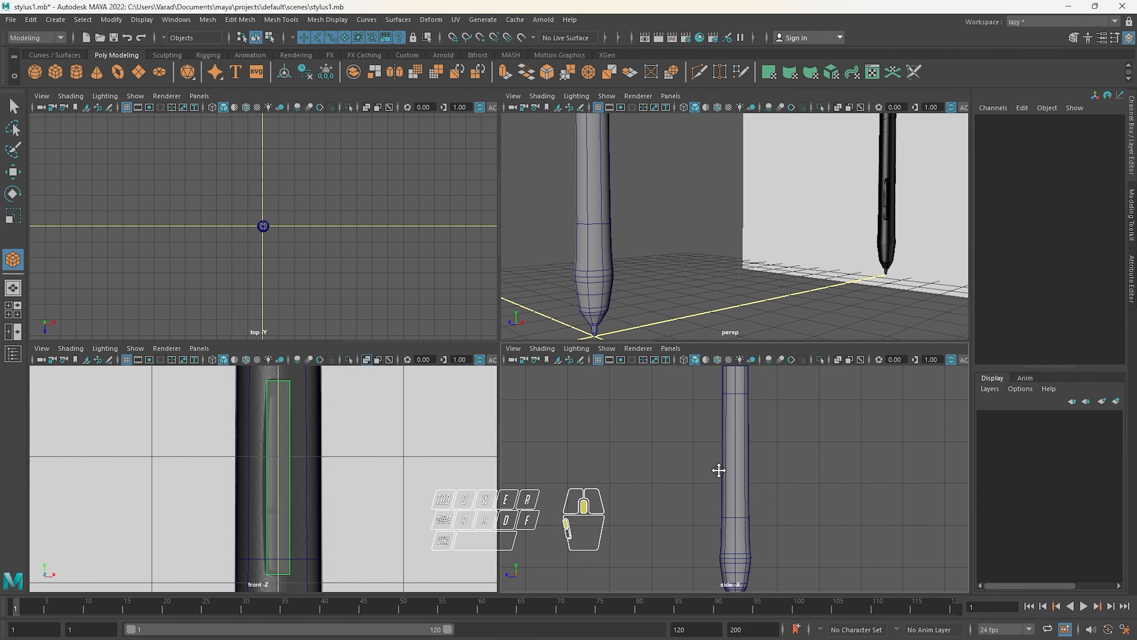
{"action": "mouse_move", "coordinate": [720, 466]}
{"action": "left_mouse_down"}
{"action": "mouse_move", "coordinate": [656, 463]}
{"action": "mouse_move", "coordinate": [716, 469]}
{"action": "mouse_move", "coordinate": [703, 451]}
{"action": "mouse_move", "coordinate": [710, 479]}
{"action": "left_mouse_up"}
{"action": "scroll", "coordinate": [714, 469], "scroll_direction": "up", "scroll_amount": 4}
{"action": "left_click", "coordinate": [690, 434]}
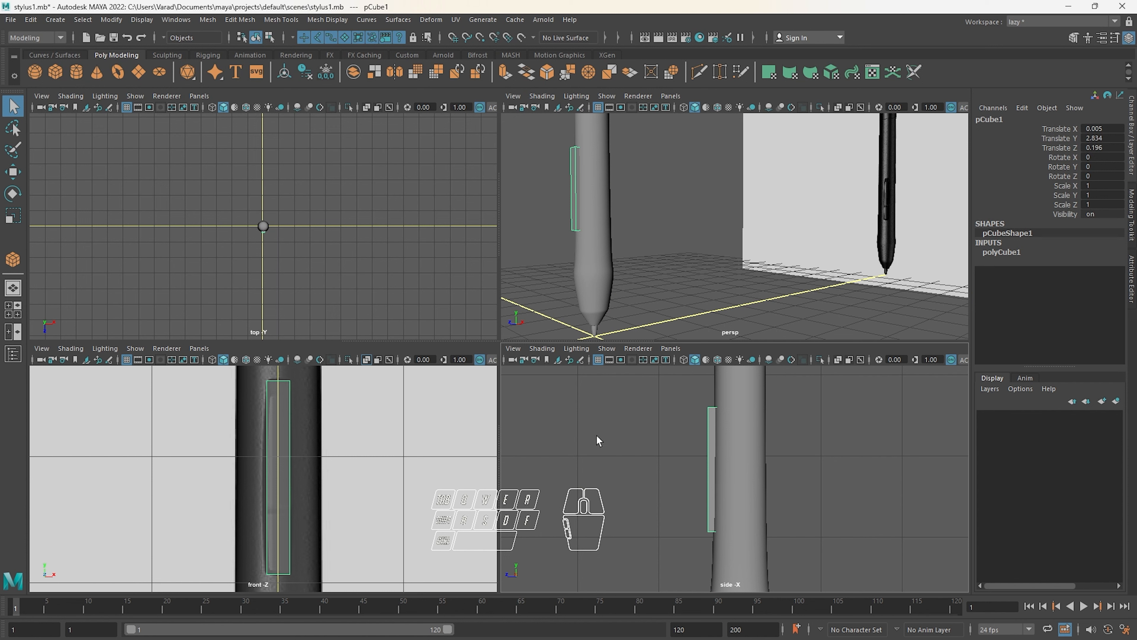
Enable X-ray shading in the side view and move the cube outward along Z to about 0.427, overlapping the pen's surface
{"action": "left_click", "coordinate": [835, 361]}
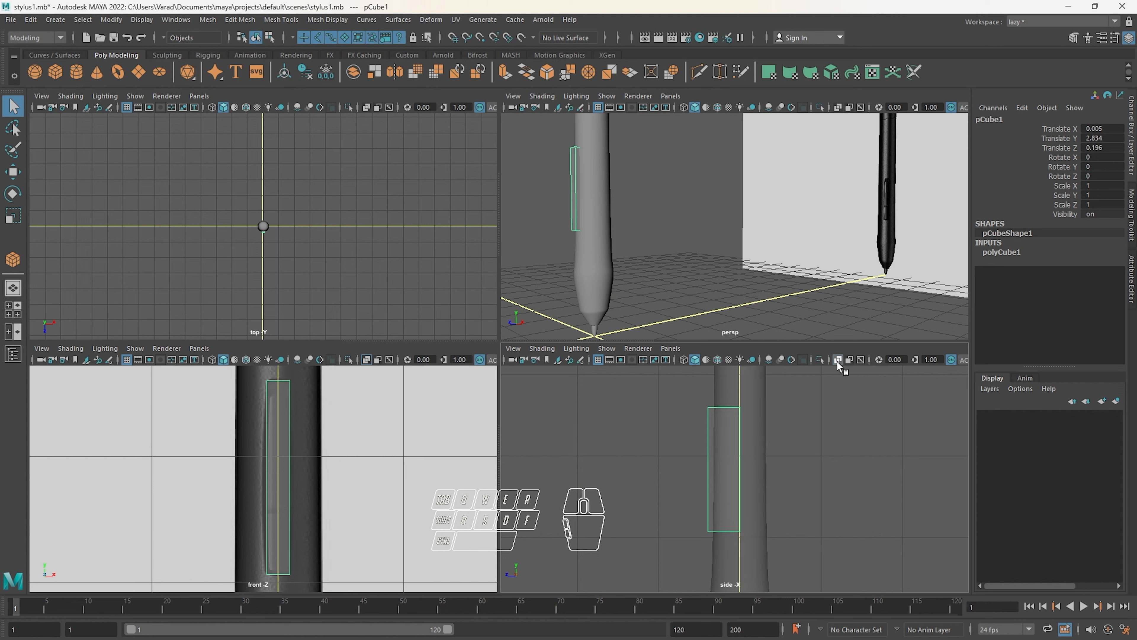
{"action": "left_click", "coordinate": [803, 436]}
{"action": "left_click_drag", "start_coordinate": [684, 434], "coordinate": [711, 488]}
{"action": "middle_click_drag", "start_coordinate": [709, 449], "coordinate": [692, 468], "text": "alt"}
{"action": "scroll", "coordinate": [710, 439], "scroll_direction": "up", "scroll_amount": 3}
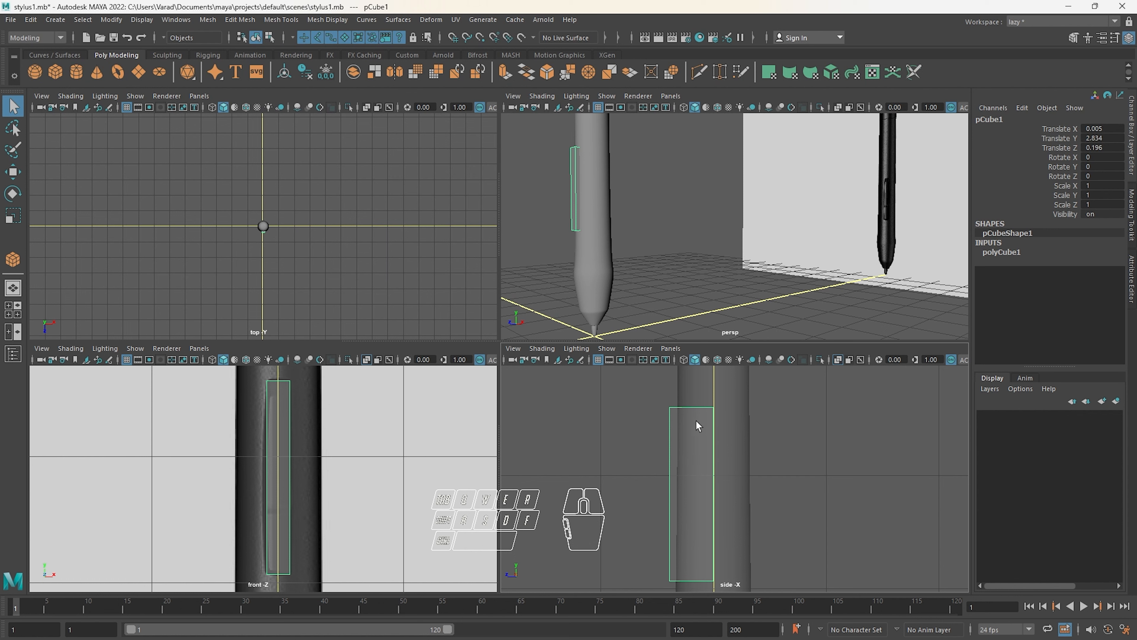
{"action": "left_click_drag", "start_coordinate": [629, 431], "coordinate": [672, 478]}
{"action": "key", "text": "e"}
{"action": "key", "text": "q"}
{"action": "key", "text": "w"}
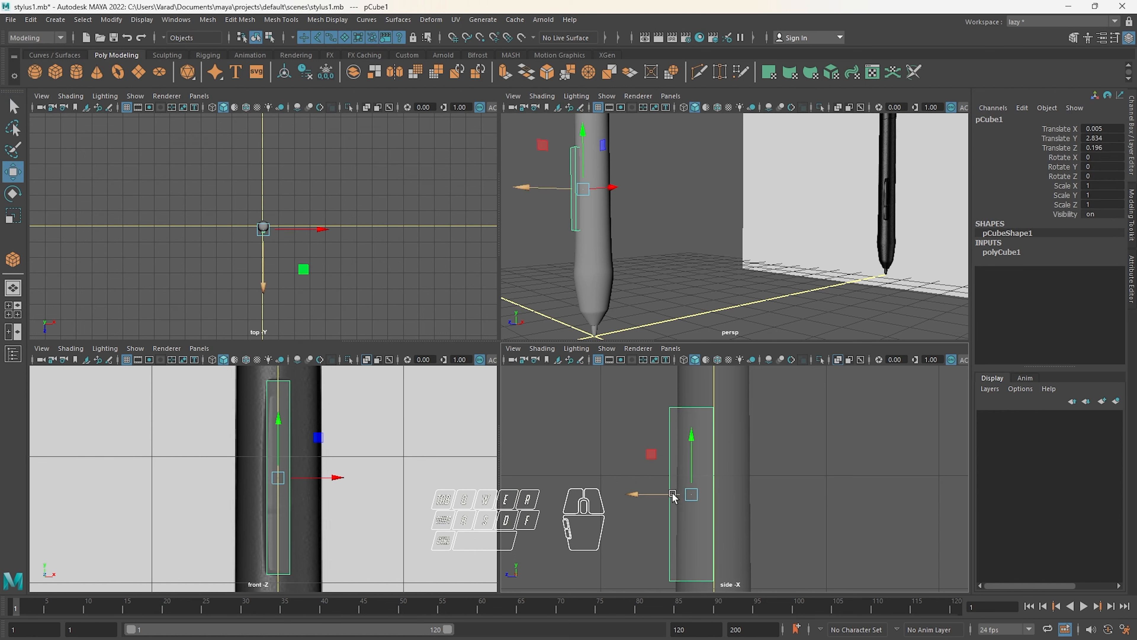
{"action": "left_click_drag", "start_coordinate": [666, 494], "coordinate": [640, 494]}
Move the cube's outer vertices toward the pen in the side view, leaving a thin block that protrudes slightly
{"action": "right_click_drag", "start_coordinate": [650, 423], "coordinate": [649, 303]}
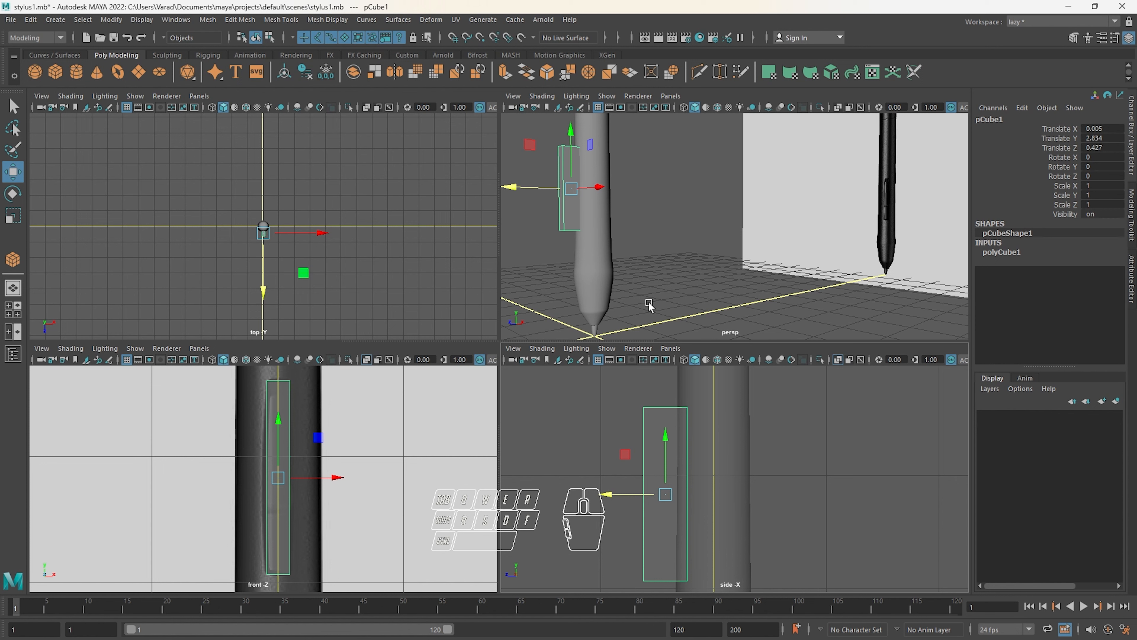
{"action": "right_click_drag", "start_coordinate": [653, 431], "coordinate": [603, 303]}
{"action": "left_click_drag", "start_coordinate": [622, 386], "coordinate": [657, 598]}
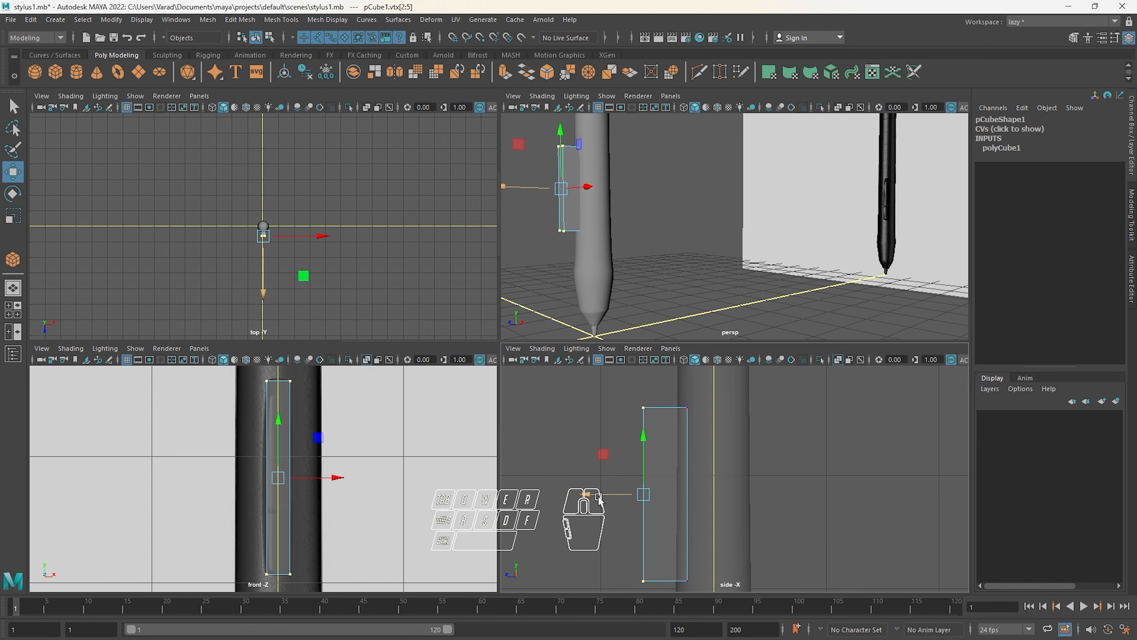
{"action": "scroll", "coordinate": [658, 219], "scroll_direction": "up", "scroll_amount": 6}
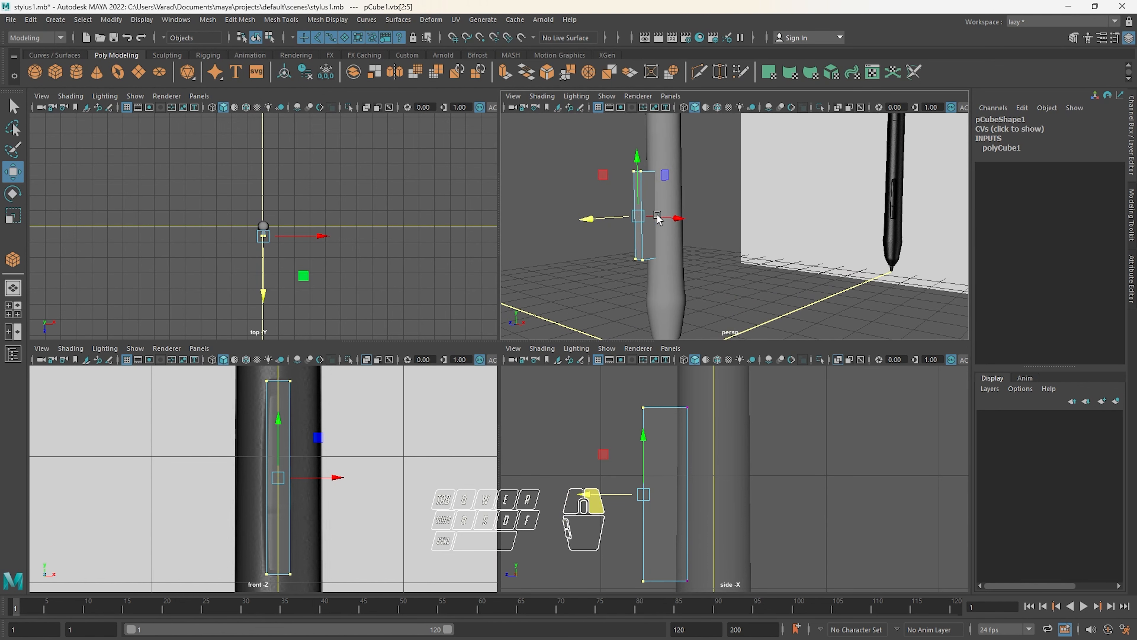
{"action": "scroll", "coordinate": [775, 234], "scroll_direction": "down", "scroll_amount": 4}
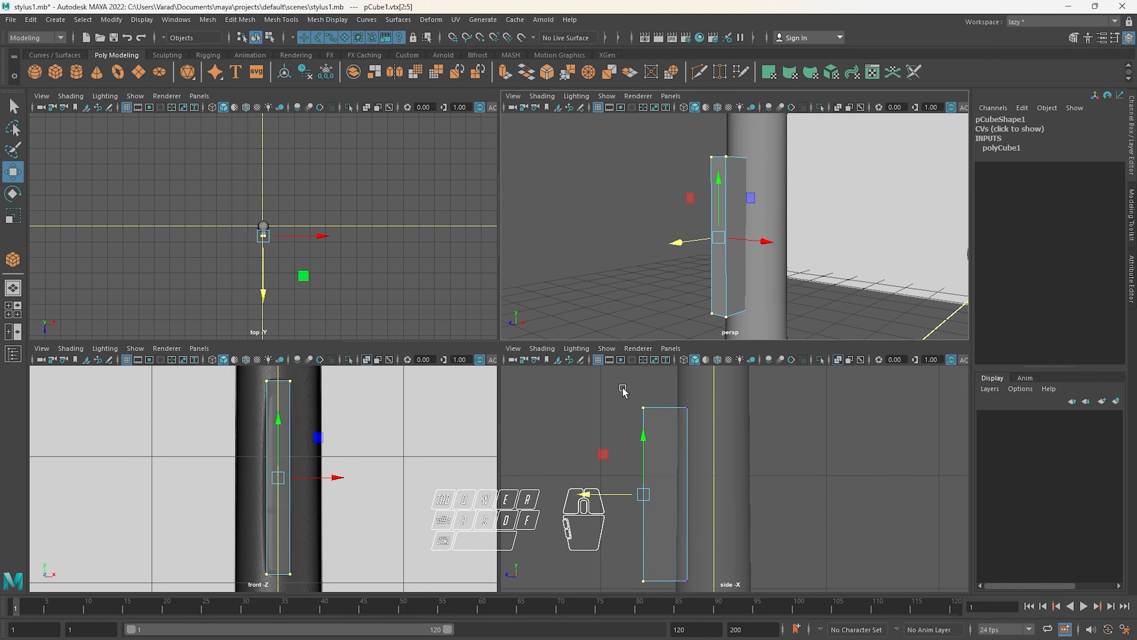
{"action": "left_click_drag", "start_coordinate": [627, 401], "coordinate": [654, 590]}
{"action": "left_click_drag", "start_coordinate": [590, 494], "coordinate": [632, 495]}
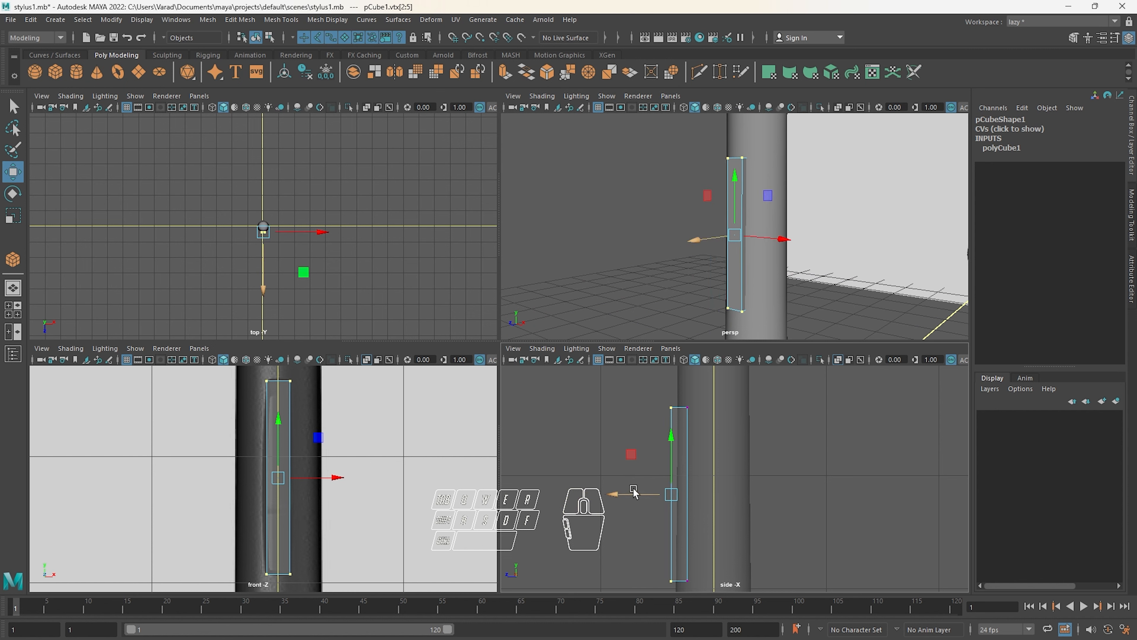
{"action": "left_click", "coordinate": [610, 244]}
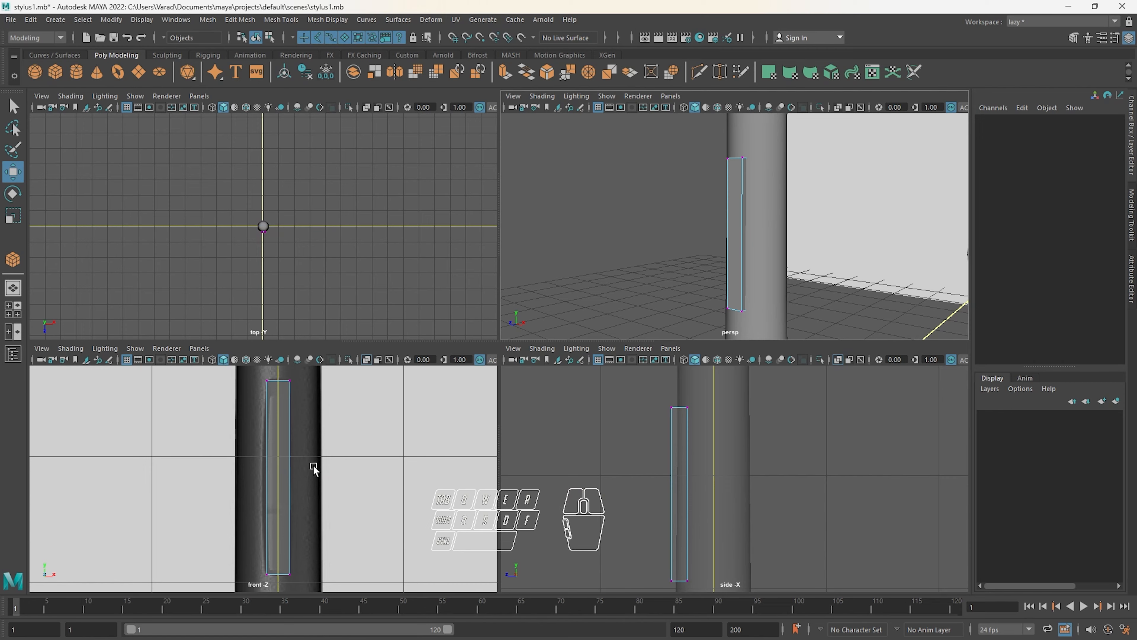
Centre the cube on the pen in the front view by setting its Translate X to 0
{"action": "key", "text": "space"}
{"action": "middle_click_drag", "start_coordinate": [528, 348], "coordinate": [526, 362], "text": "alt"}
{"action": "key", "text": "w"}
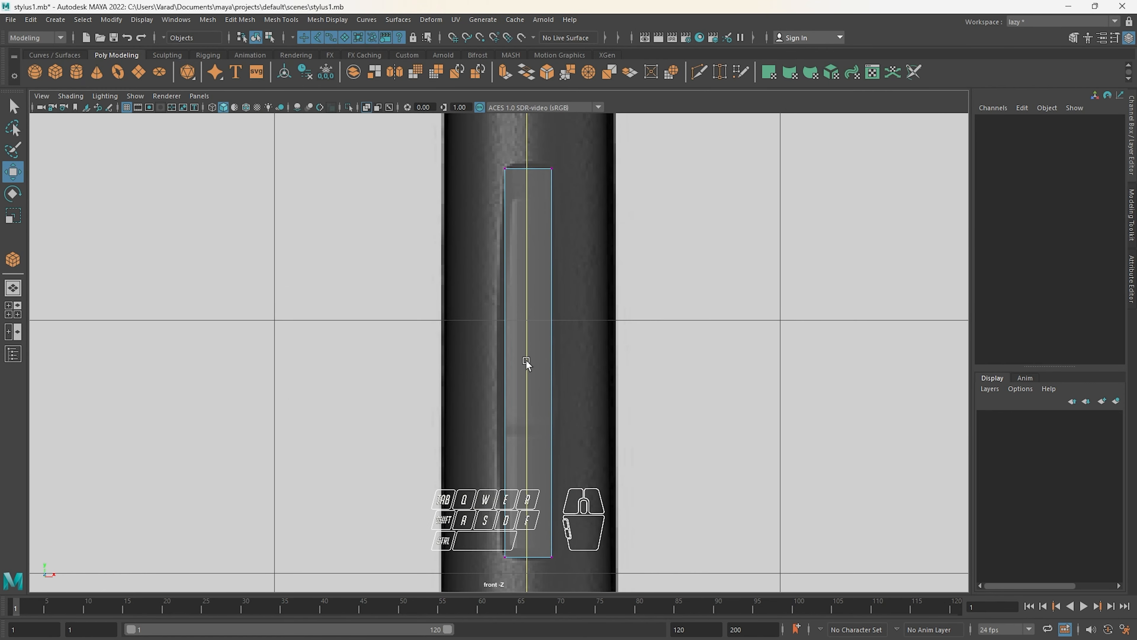
{"action": "left_click", "coordinate": [526, 368]}
{"action": "left_click_drag", "start_coordinate": [582, 364], "coordinate": [579, 364]}
{"action": "key", "text": "ctrl+z"}
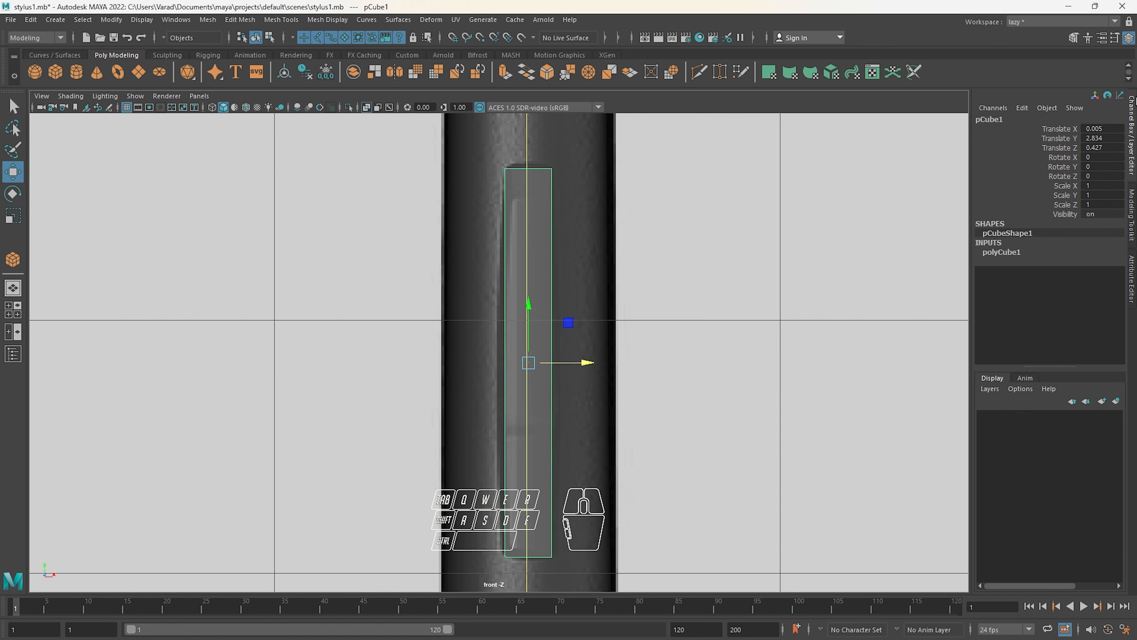
{"action": "double_click", "coordinate": [1116, 129]}
{"action": "type", "text": "0"}
{"action": "key", "text": "Return"}
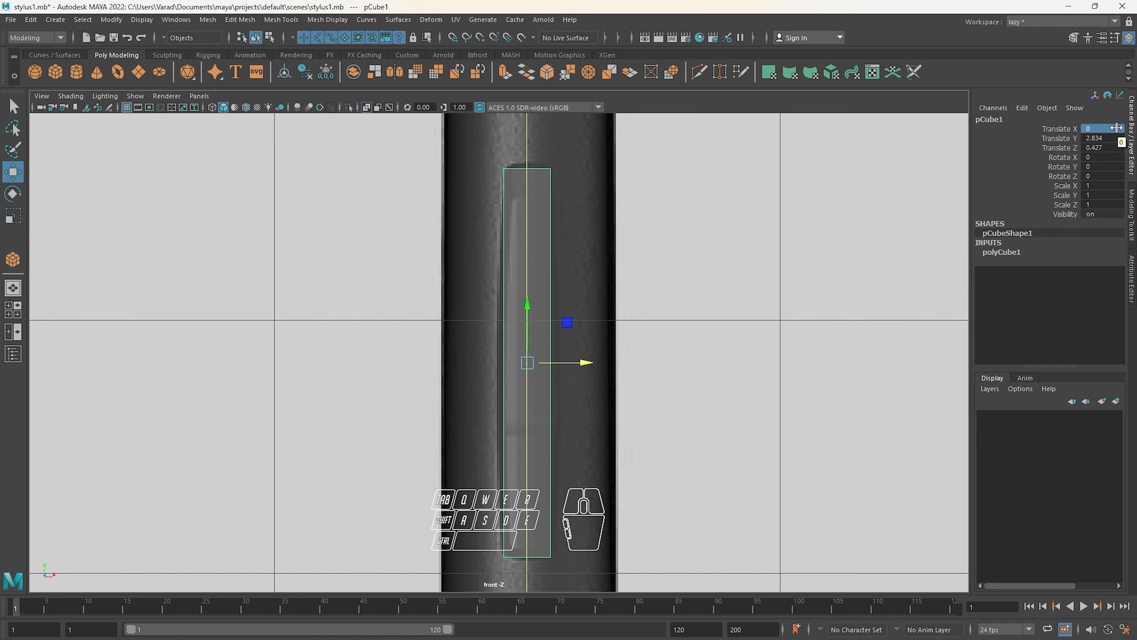
Return to the four-view layout, show the Outliner and clear the selection
{"action": "key", "text": "space"}
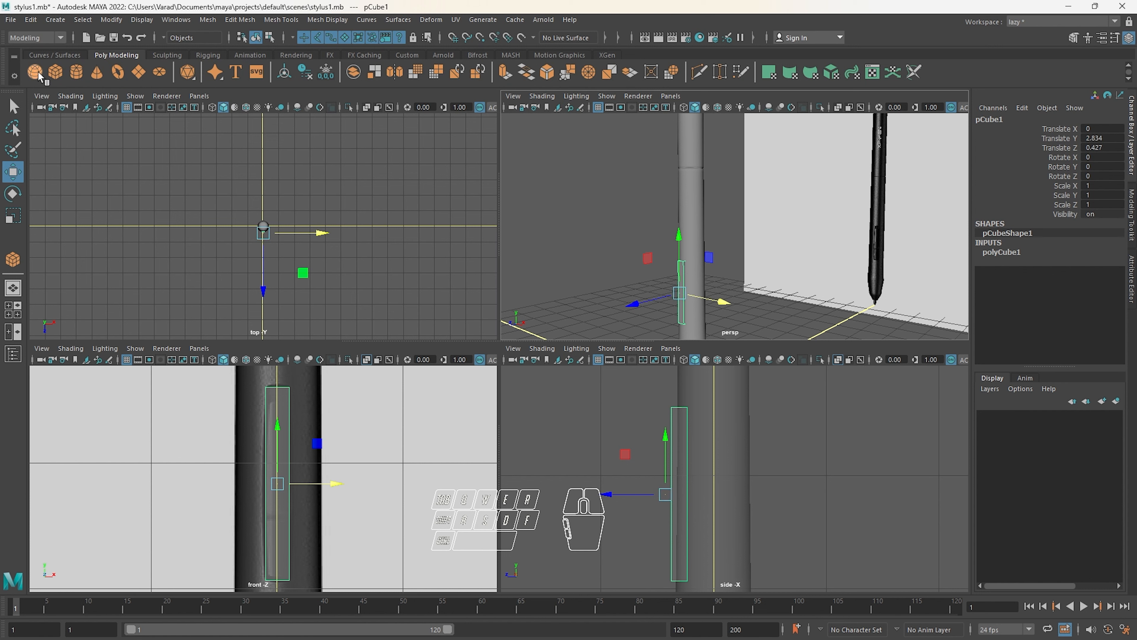
{"action": "left_click", "coordinate": [13, 354]}
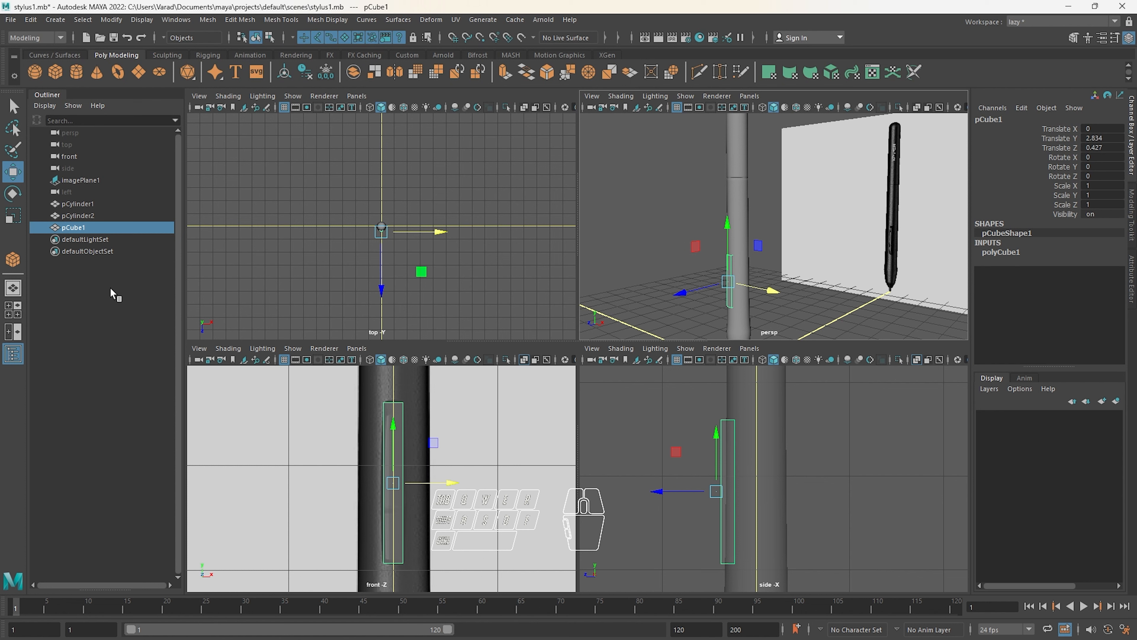
{"action": "left_click", "coordinate": [112, 296]}
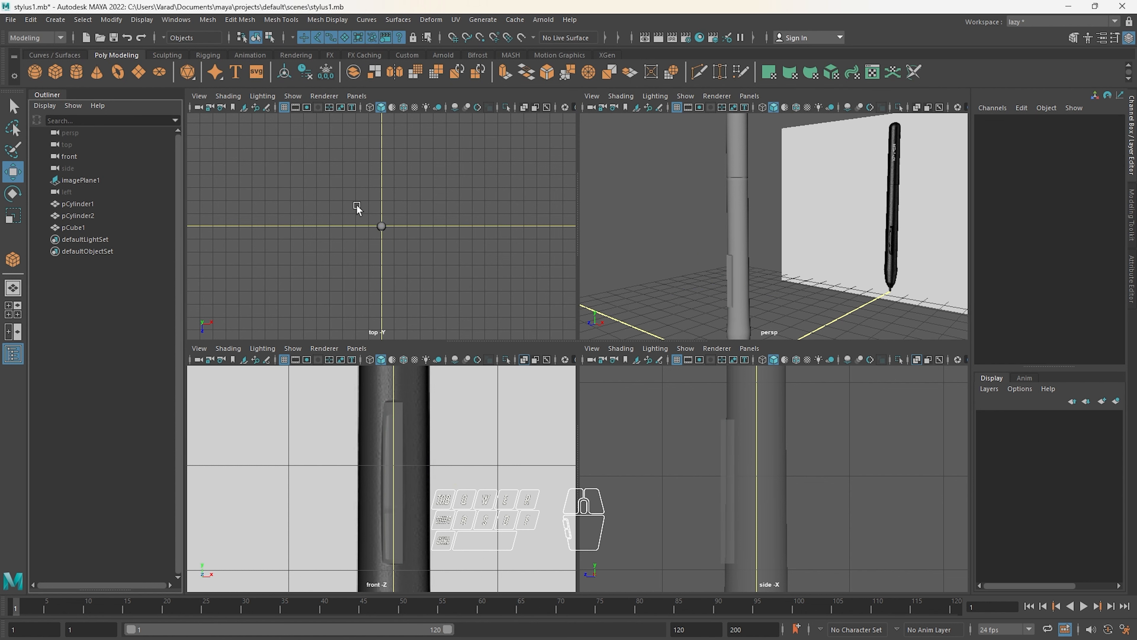
Hide the main pen body, pCylinder1, and locate its entry in the Outliner
{"action": "left_click_drag", "start_coordinate": [708, 187], "coordinate": [746, 198]}
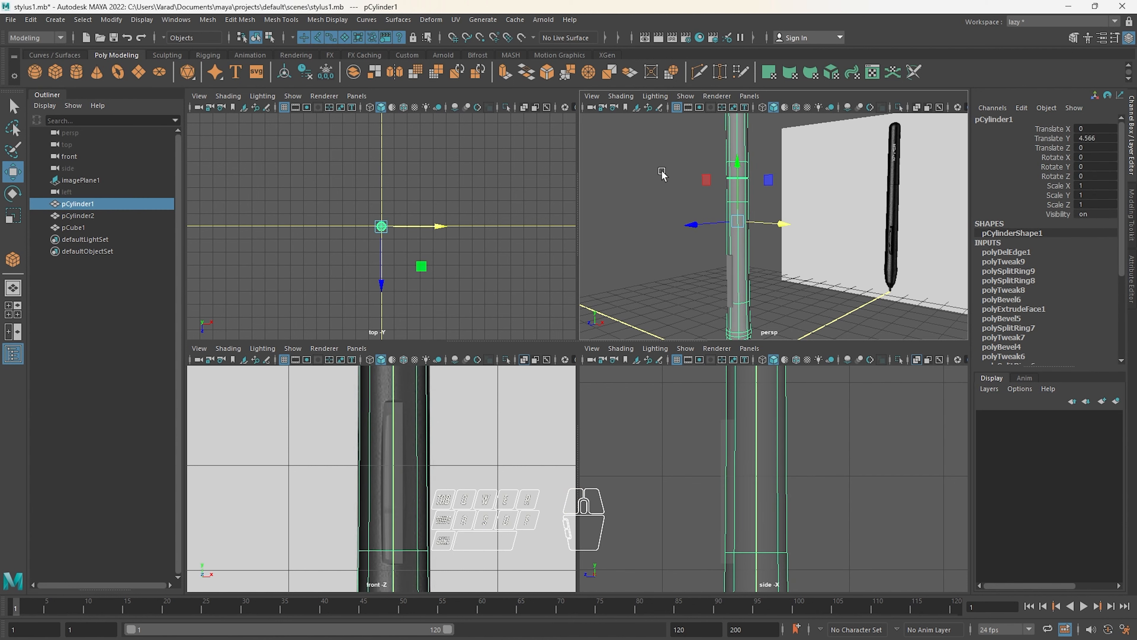
{"action": "key", "text": "ctrl+h"}
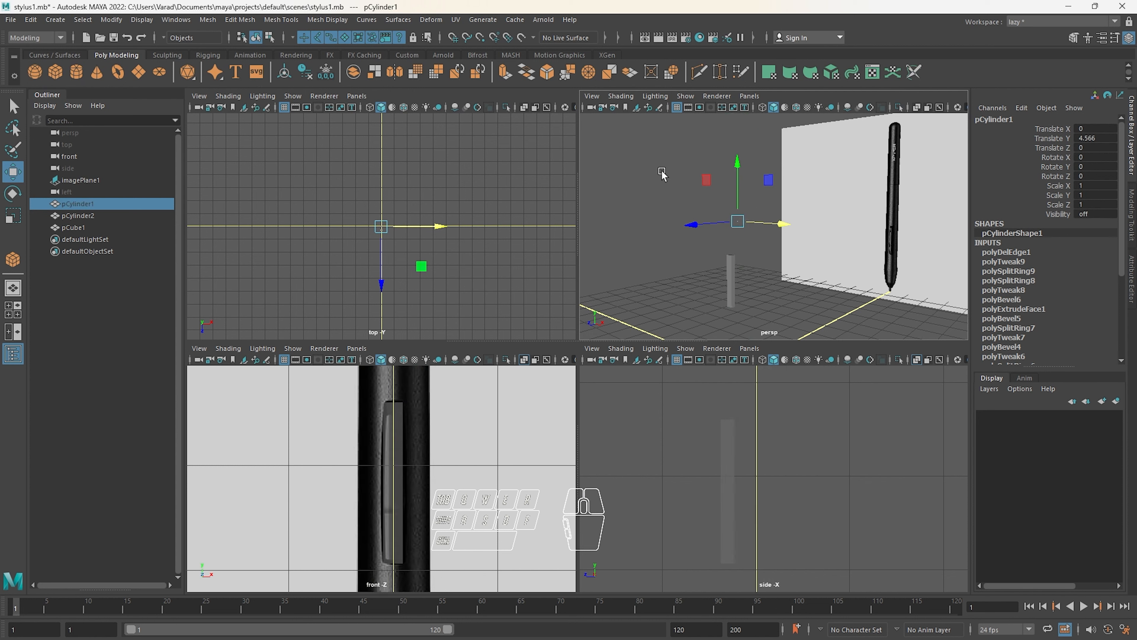
{"action": "left_click", "coordinate": [54, 345]}
{"action": "left_click", "coordinate": [87, 204]}
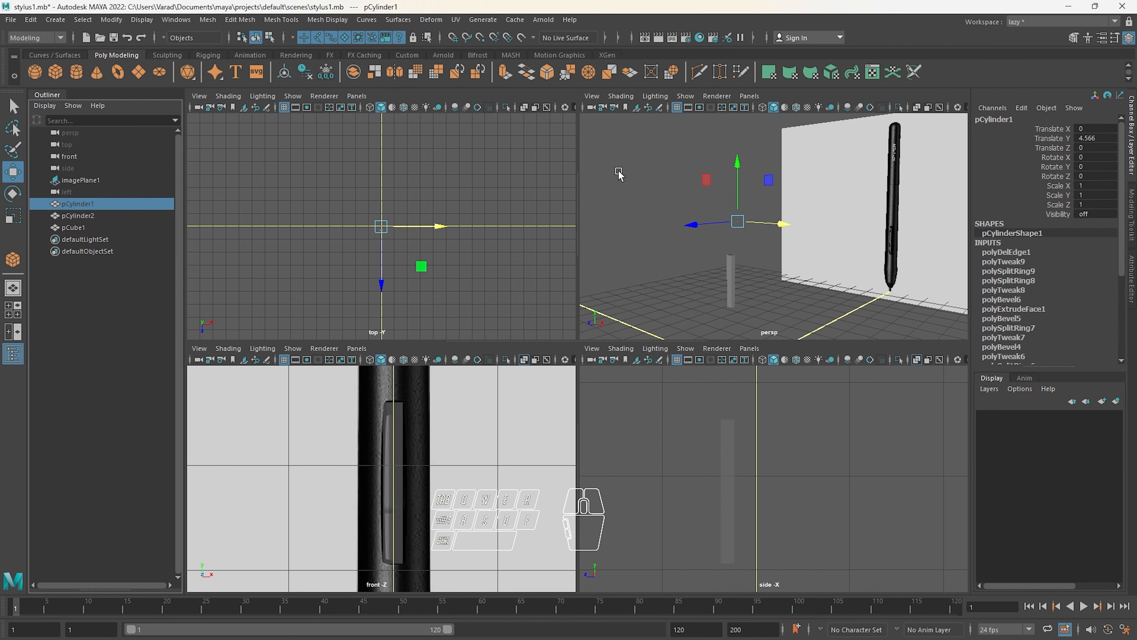
{"action": "left_click", "coordinate": [645, 159]}
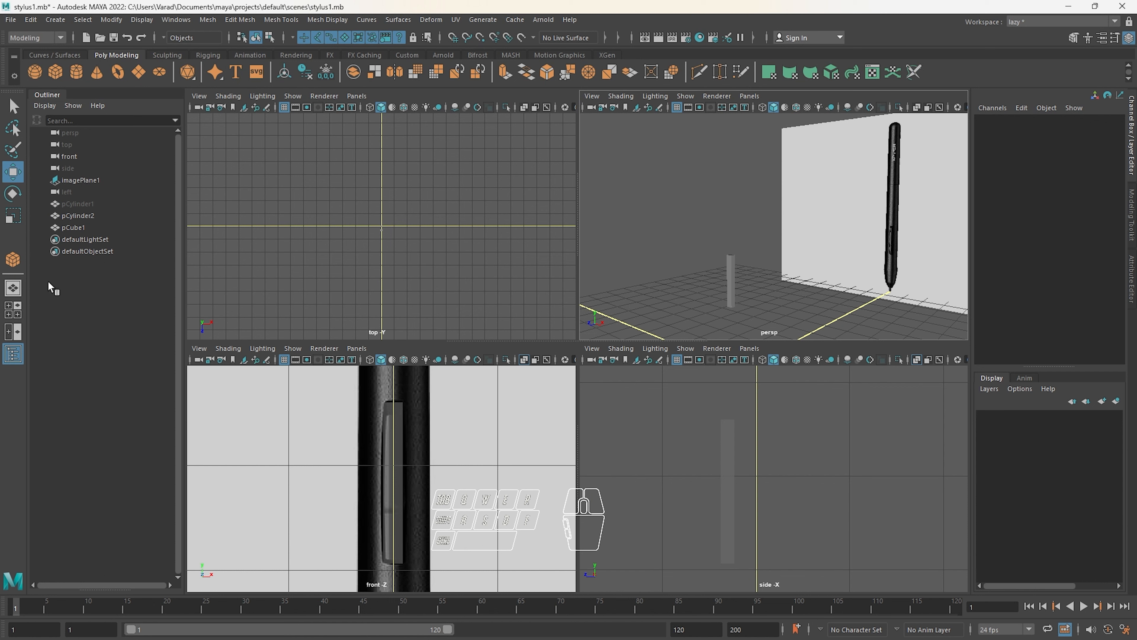
Unhide pCylinder1 from the Outliner and clear the selection
{"action": "left_click", "coordinate": [79, 205]}
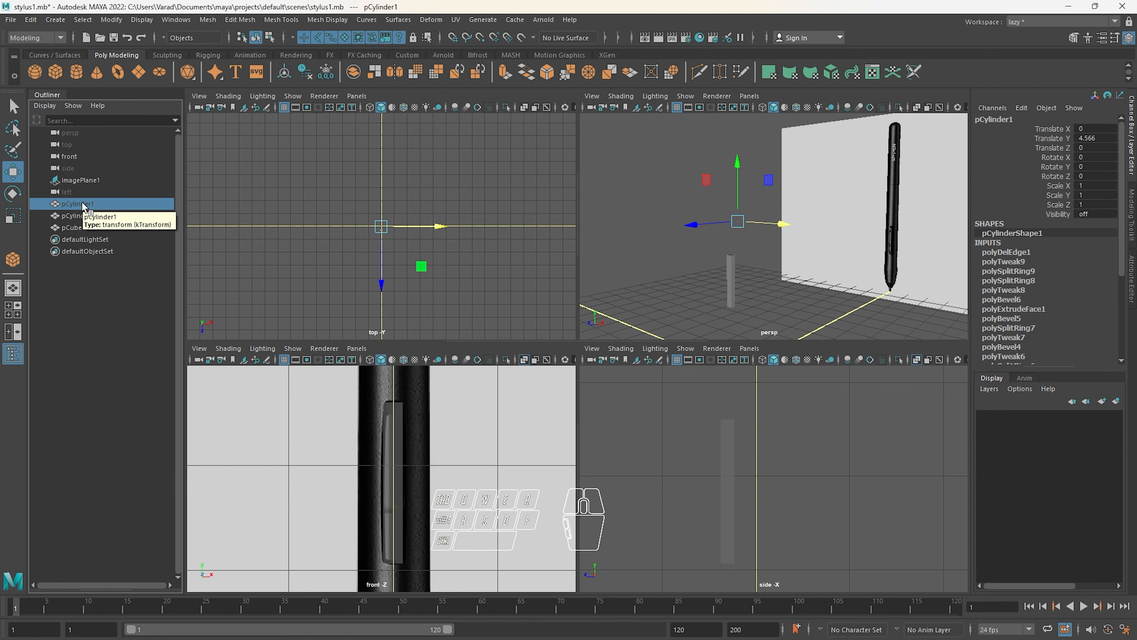
{"action": "key", "text": "shift+h"}
{"action": "left_click", "coordinate": [664, 162]}
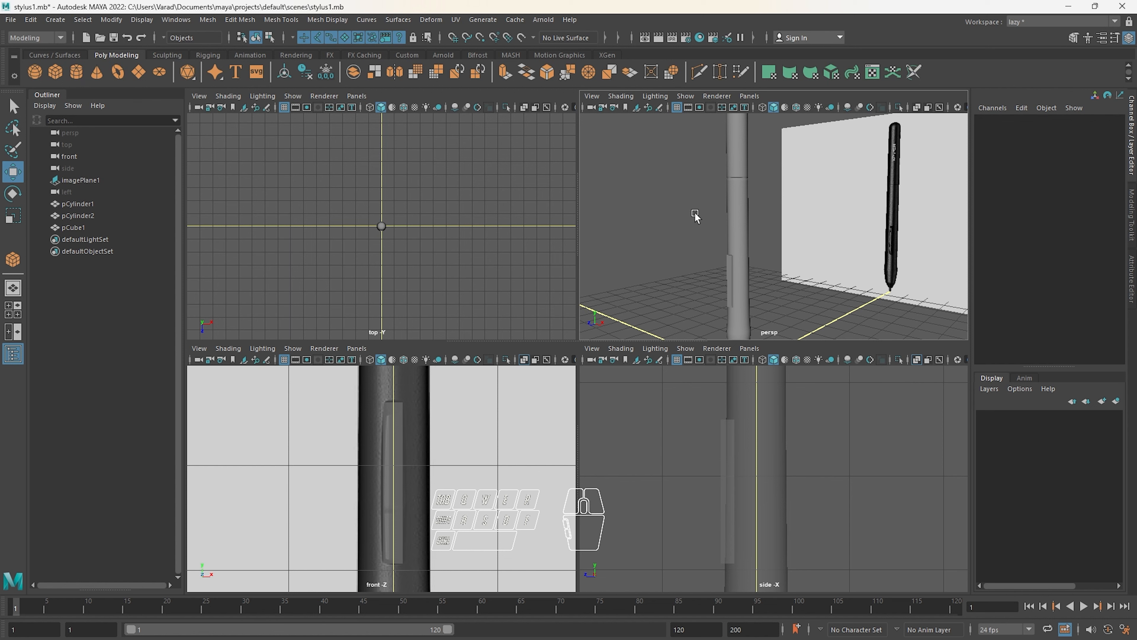
Isolate the button cube in the perspective view and inspect it on its own
{"action": "key", "text": "ctrl"}
{"action": "left_click", "coordinate": [726, 267]}
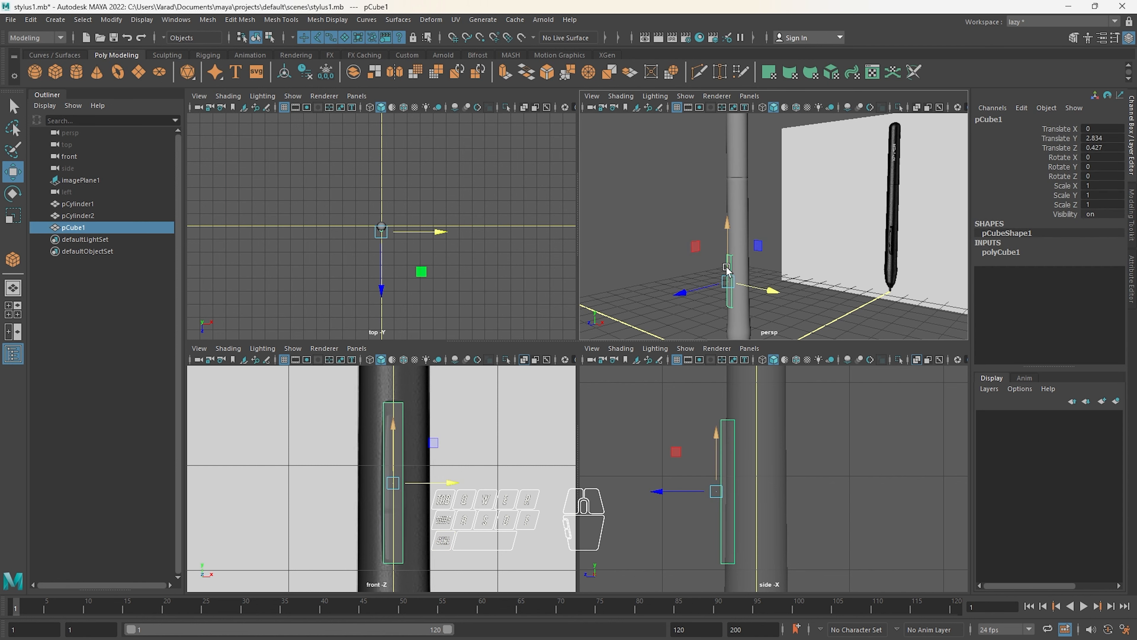
{"action": "key", "text": "ctrl+1"}
{"action": "left_click", "coordinate": [721, 173]}
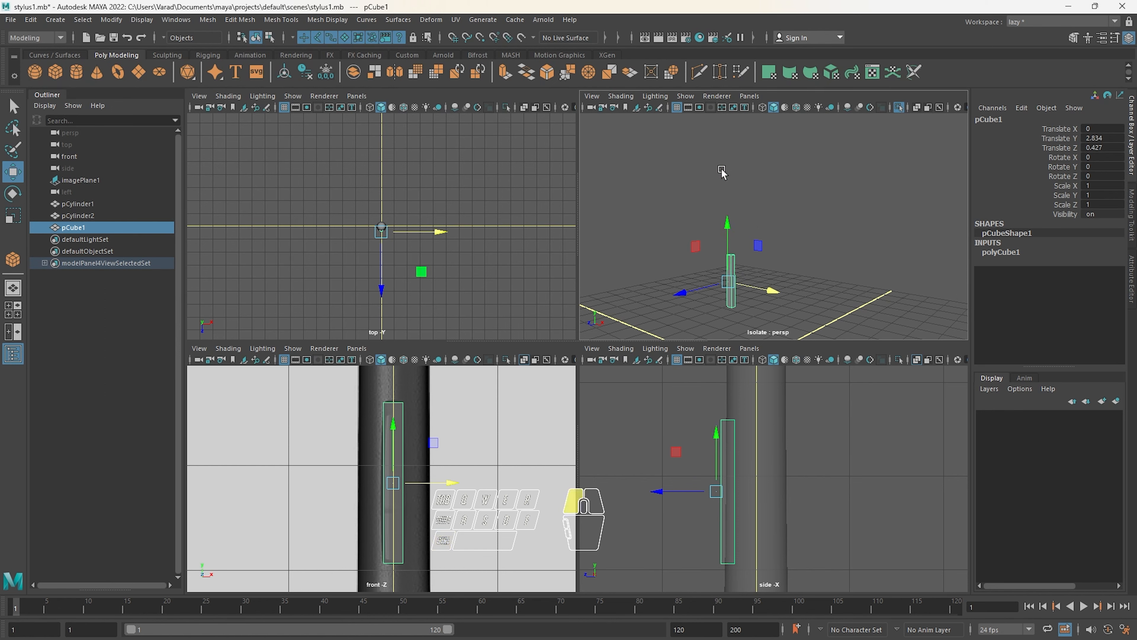
{"action": "mouse_move", "coordinate": [702, 258]}
{"action": "left_mouse_down", "text": "alt"}
{"action": "mouse_move", "coordinate": [757, 243]}
{"action": "mouse_move", "coordinate": [736, 231]}
{"action": "mouse_move", "coordinate": [714, 242]}
{"action": "left_mouse_up", "text": "alt"}
{"action": "left_click_drag", "start_coordinate": [684, 199], "coordinate": [756, 244]}
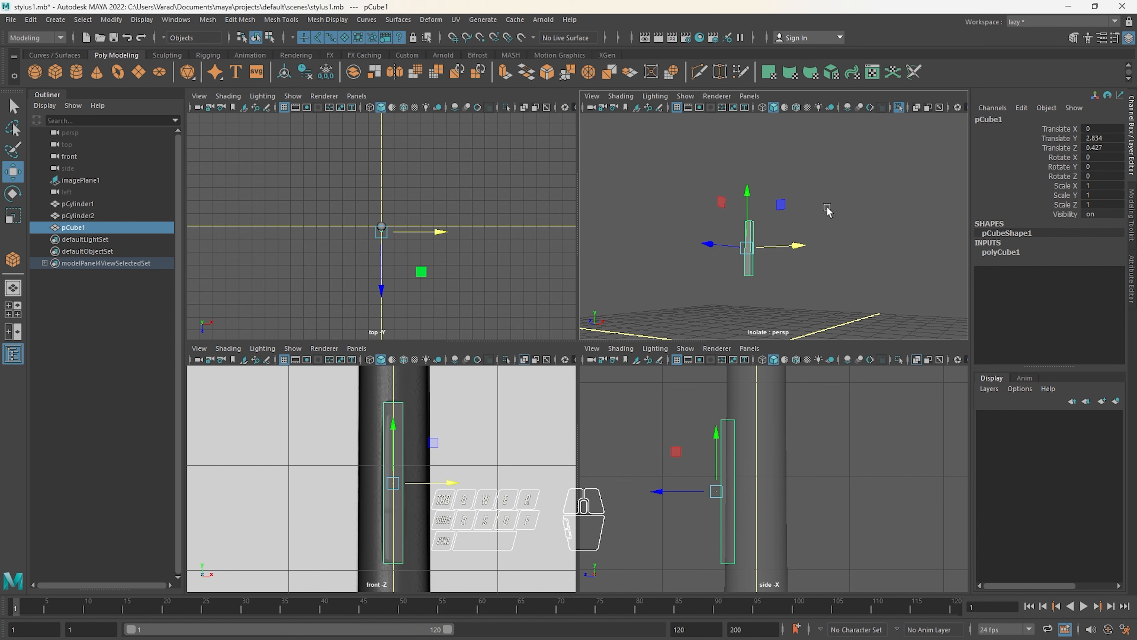
{"action": "left_click", "coordinate": [839, 197]}
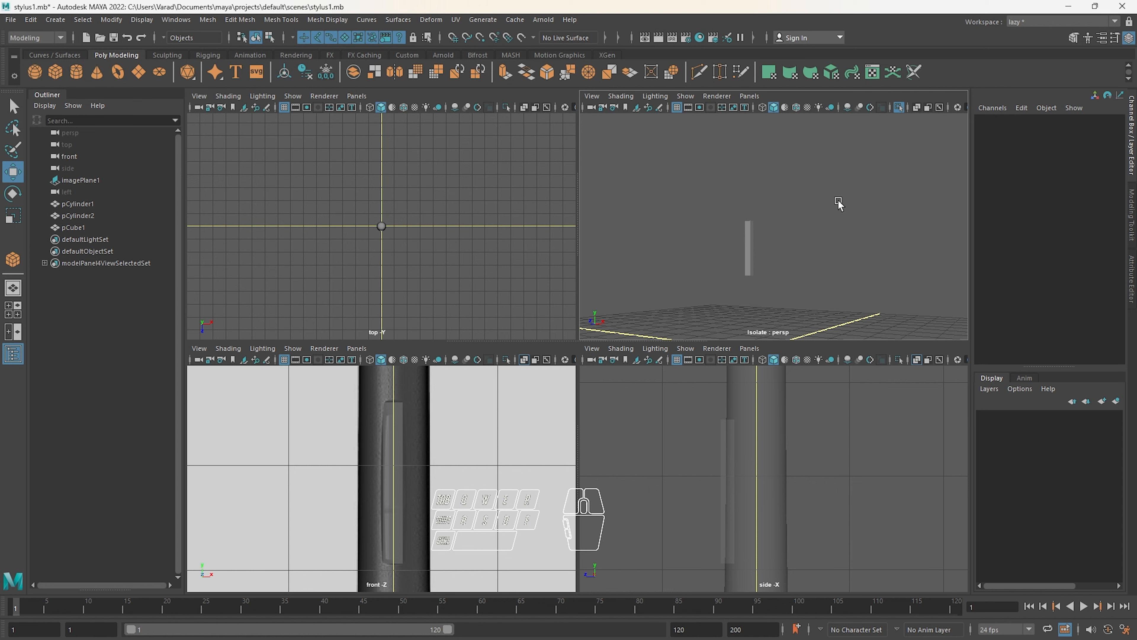
End the isolation in the perspective view and select the button cube on the pen for a closer view
{"action": "key", "text": "ctrl+1"}
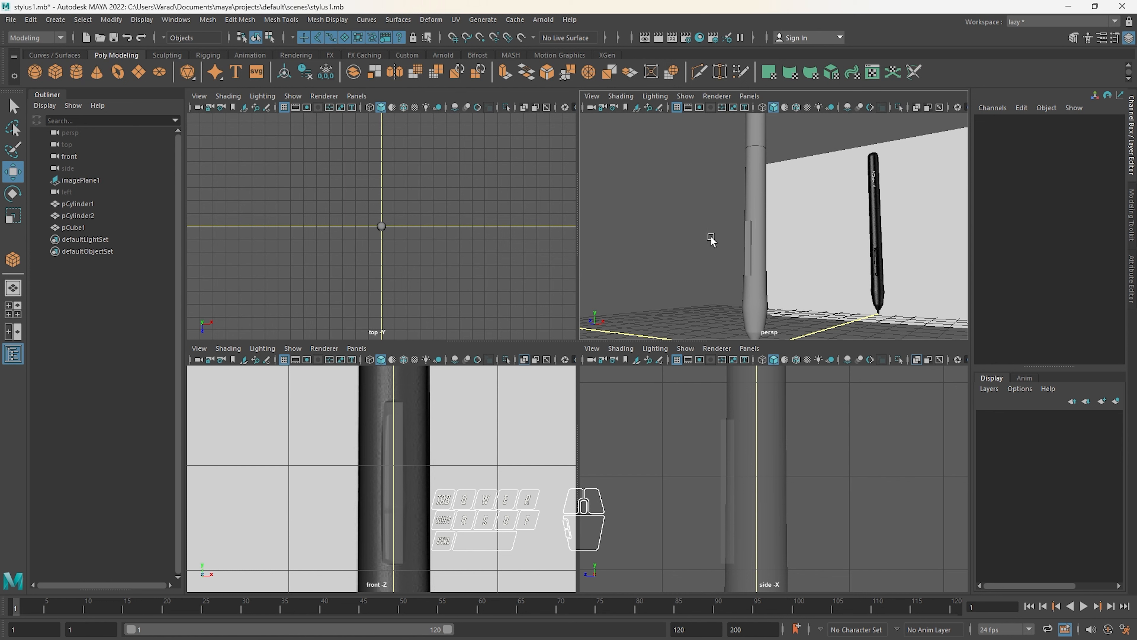
{"action": "left_click", "coordinate": [743, 235]}
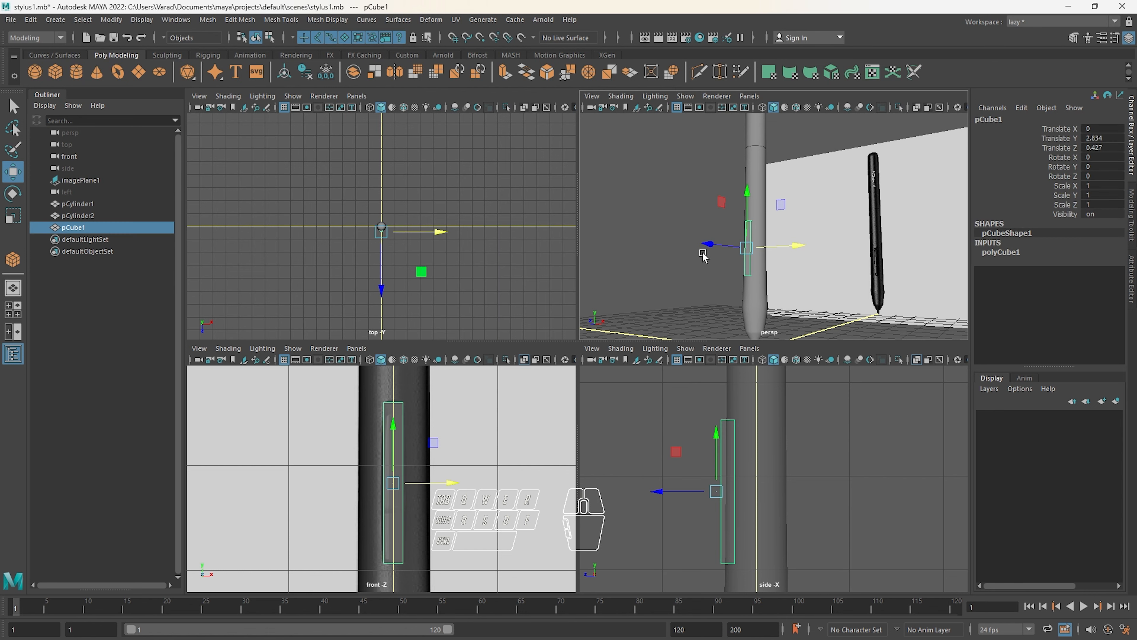
{"action": "left_click_drag", "start_coordinate": [703, 251], "coordinate": [731, 224], "text": "alt"}
{"action": "right_click_drag", "start_coordinate": [731, 224], "coordinate": [765, 242], "text": "alt"}
{"action": "left_click_drag", "start_coordinate": [765, 242], "coordinate": [727, 199], "text": "alt"}
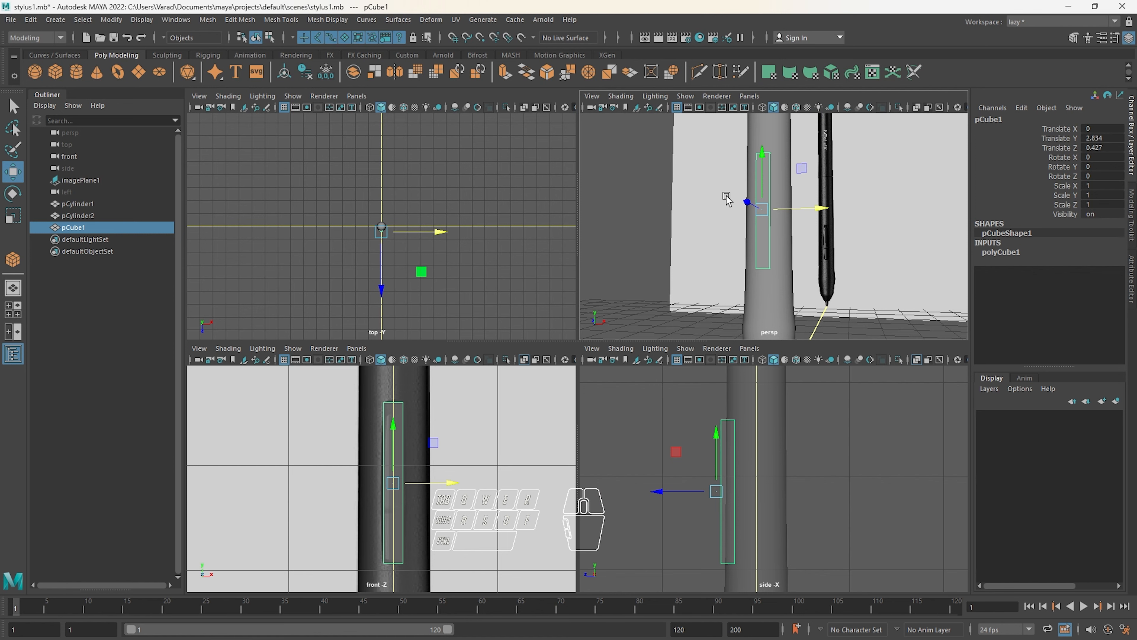
Maximize the workspace by hiding the side panels and shelves, the main menu bar, the view toolbars and the view menu bars
{"action": "key", "text": "ctrl+space"}
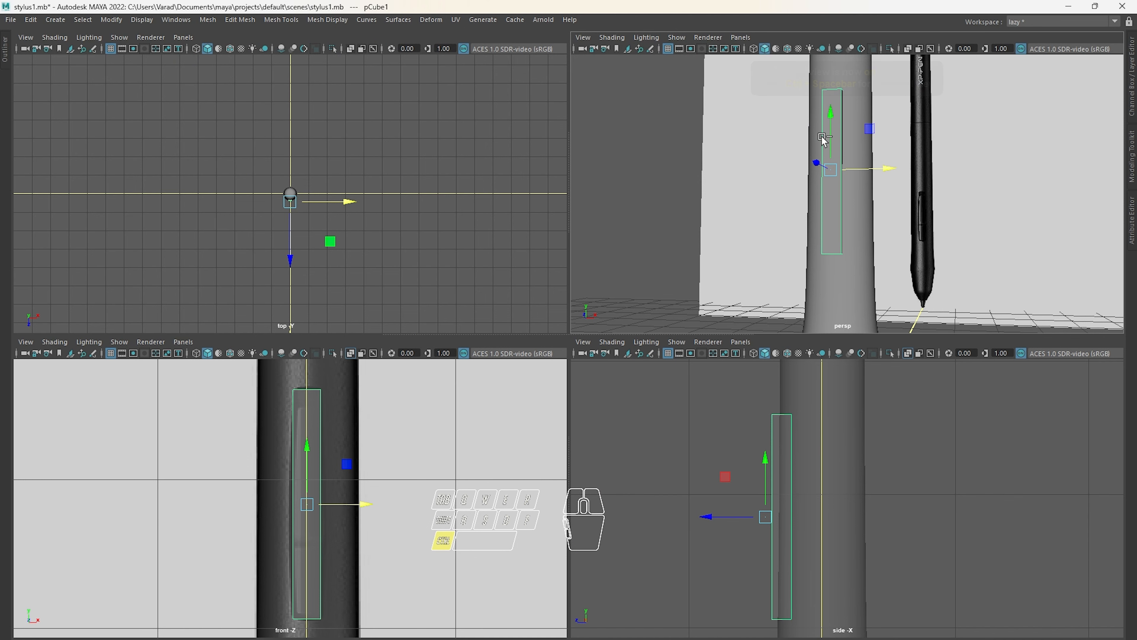
{"action": "key", "text": "ctrl+m"}
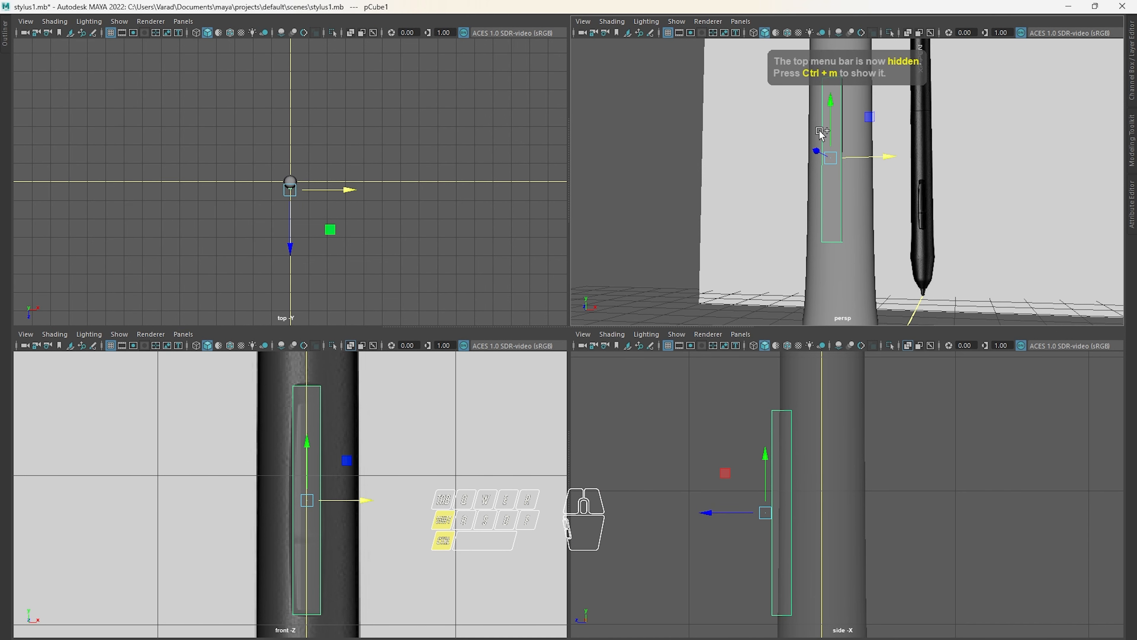
{"action": "key", "text": "ctrl+shift+m"}
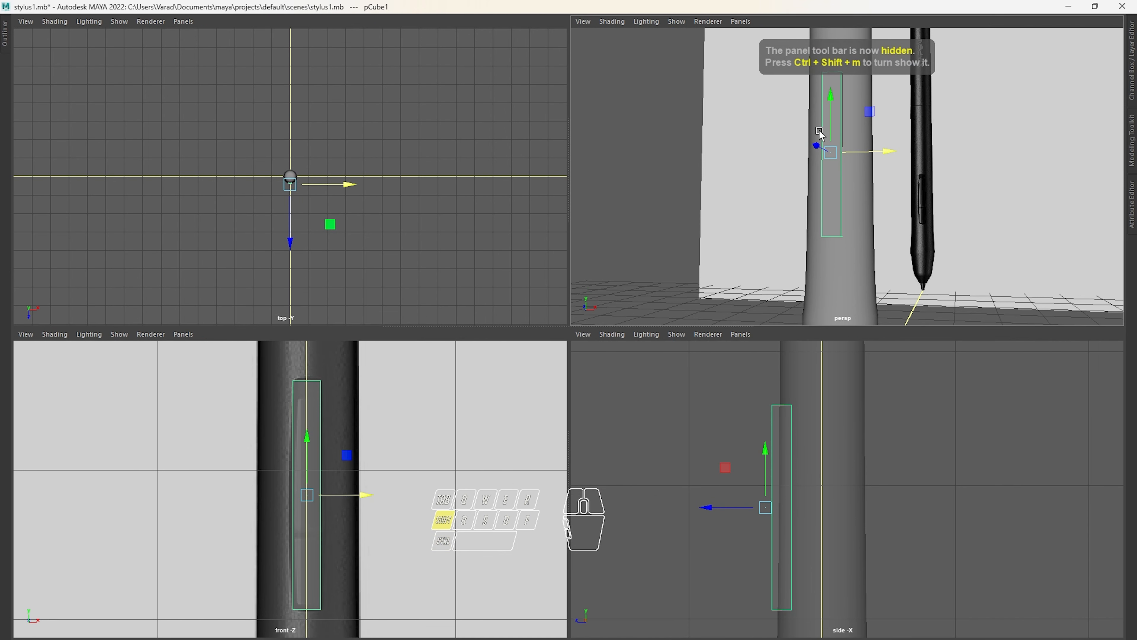
{"action": "key", "text": "shift+m"}
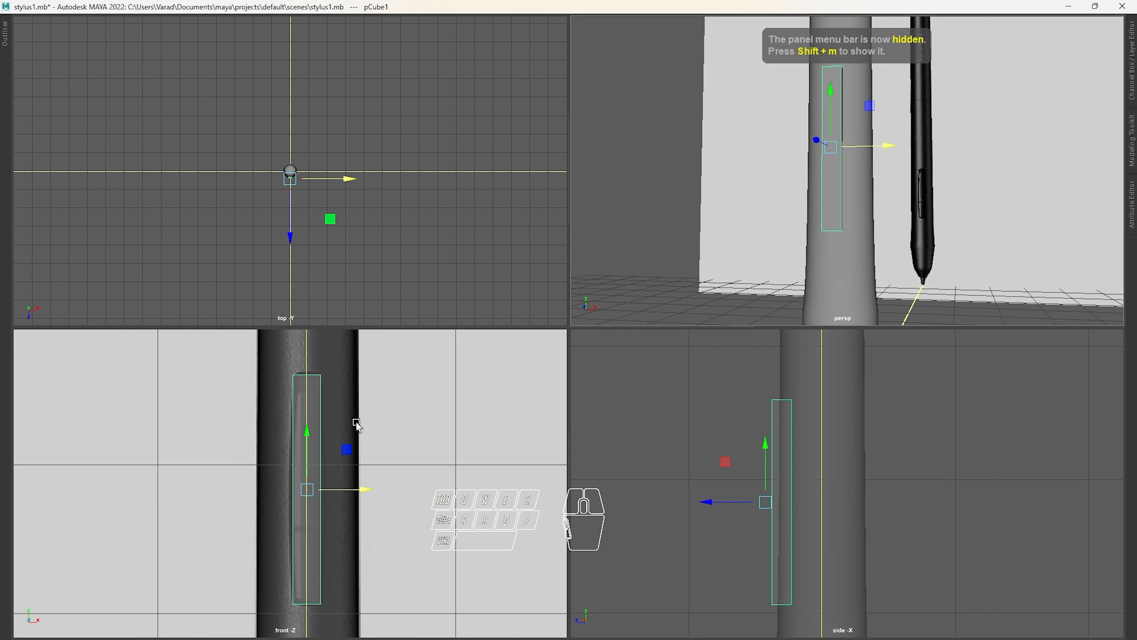
Hide the main pen body, pCylinder1, in the enlarged front view and select the button cube over the reference image
{"action": "key", "text": "space"}
{"action": "middle_click_drag", "start_coordinate": [471, 302], "coordinate": [375, 304], "text": "alt"}
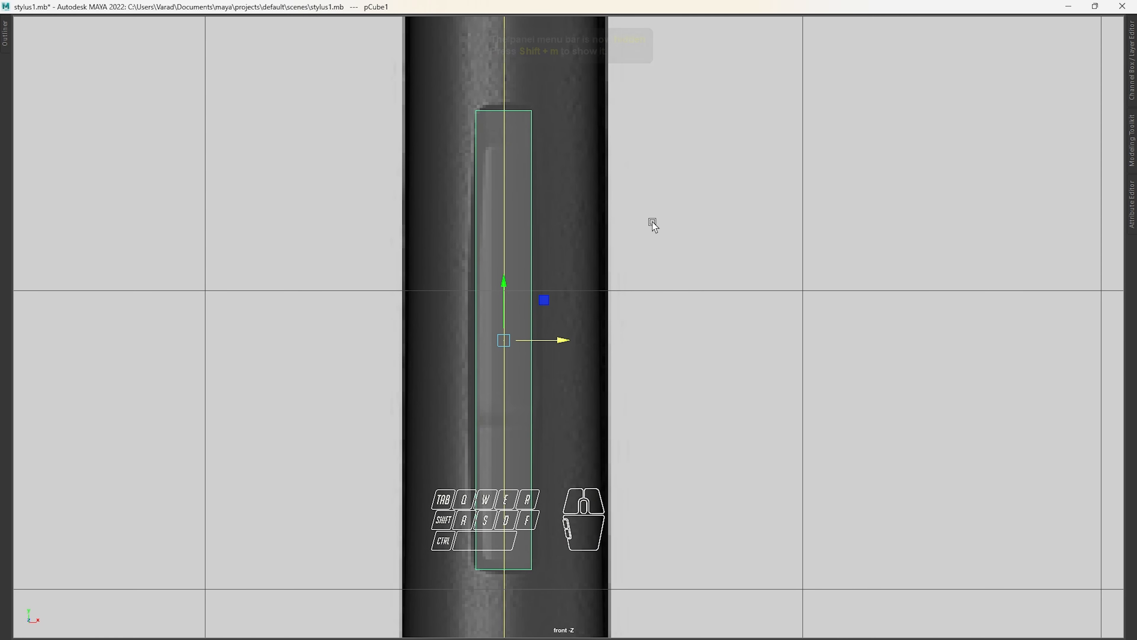
{"action": "left_click", "coordinate": [652, 222]}
{"action": "left_click", "coordinate": [583, 219]}
{"action": "scroll", "coordinate": [582, 215], "scroll_direction": "up", "scroll_amount": 1}
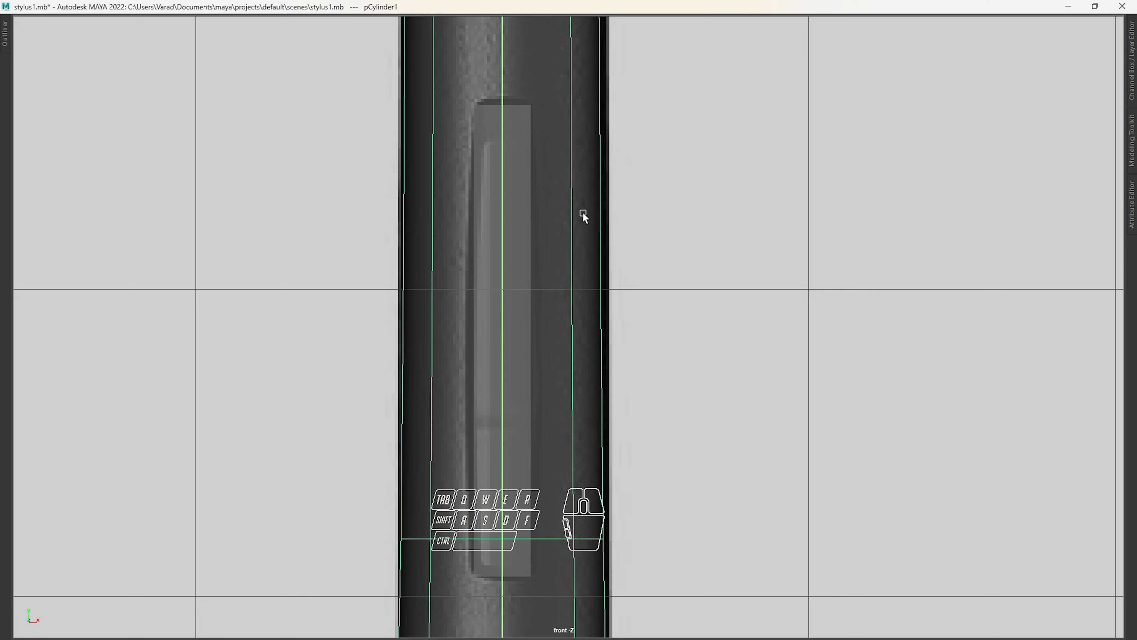
{"action": "key", "text": "h"}
{"action": "left_click", "coordinate": [614, 226]}
{"action": "left_click", "coordinate": [514, 187]}
{"action": "right_click_drag", "start_coordinate": [540, 245], "coordinate": [575, 270], "text": "alt"}
{"action": "mouse_move", "coordinate": [549, 283]}
{"action": "middle_mouse_down", "text": "alt"}
{"action": "mouse_move", "coordinate": [550, 255]}
{"action": "mouse_move", "coordinate": [546, 276]}
{"action": "middle_mouse_up", "text": "alt"}
{"action": "middle_click_drag", "start_coordinate": [518, 233], "coordinate": [515, 218], "text": "alt"}
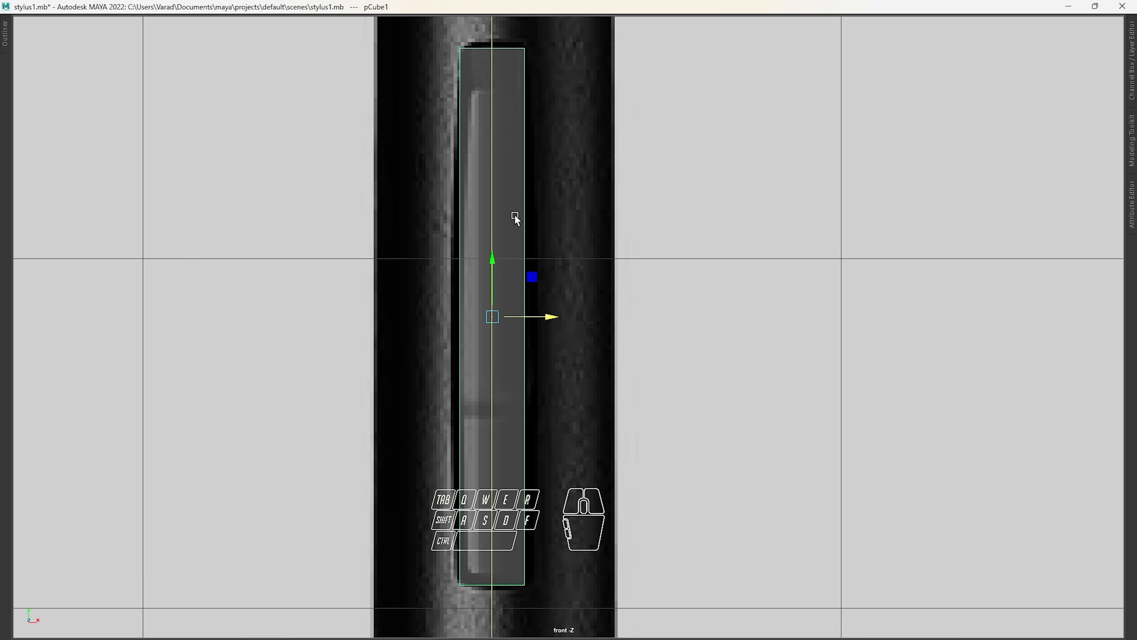
Restore the four-view layout, examine the upper end of the button in Stylus.jpg in Photos, and return to Maya
{"action": "key", "text": "space"}
{"action": "left_click_drag", "start_coordinate": [804, 159], "coordinate": [782, 165], "text": "alt"}
{"action": "right_click_drag", "start_coordinate": [782, 165], "coordinate": [854, 176], "text": "alt"}
{"action": "key", "text": "alt+Tab"}
{"action": "key", "text": "alt+Tab"}
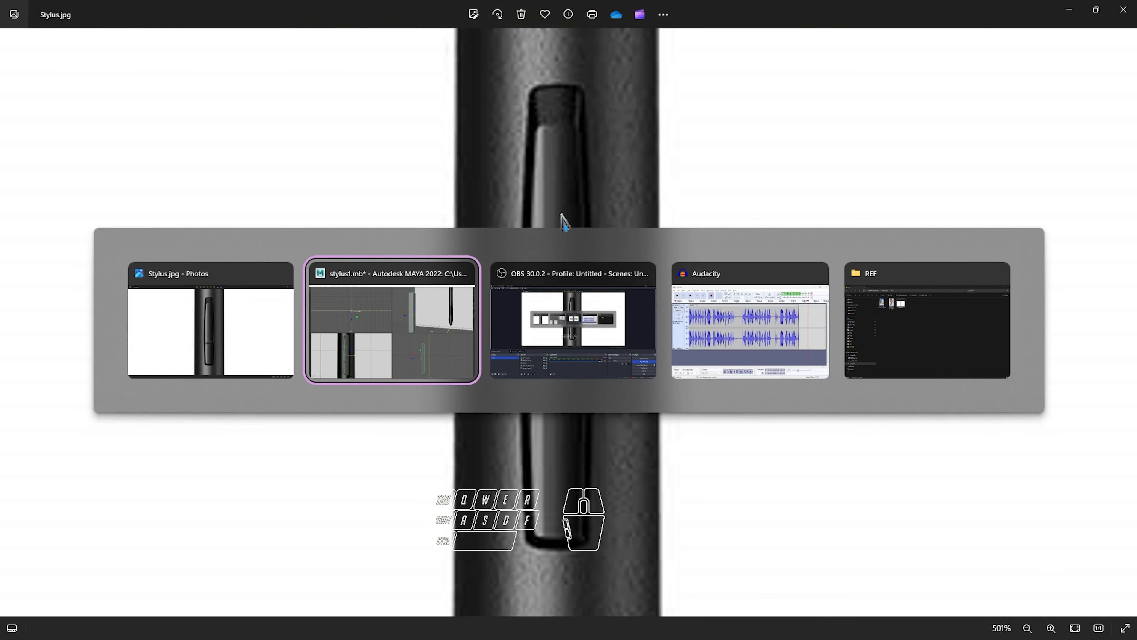
{"action": "left_click", "coordinate": [551, 137]}
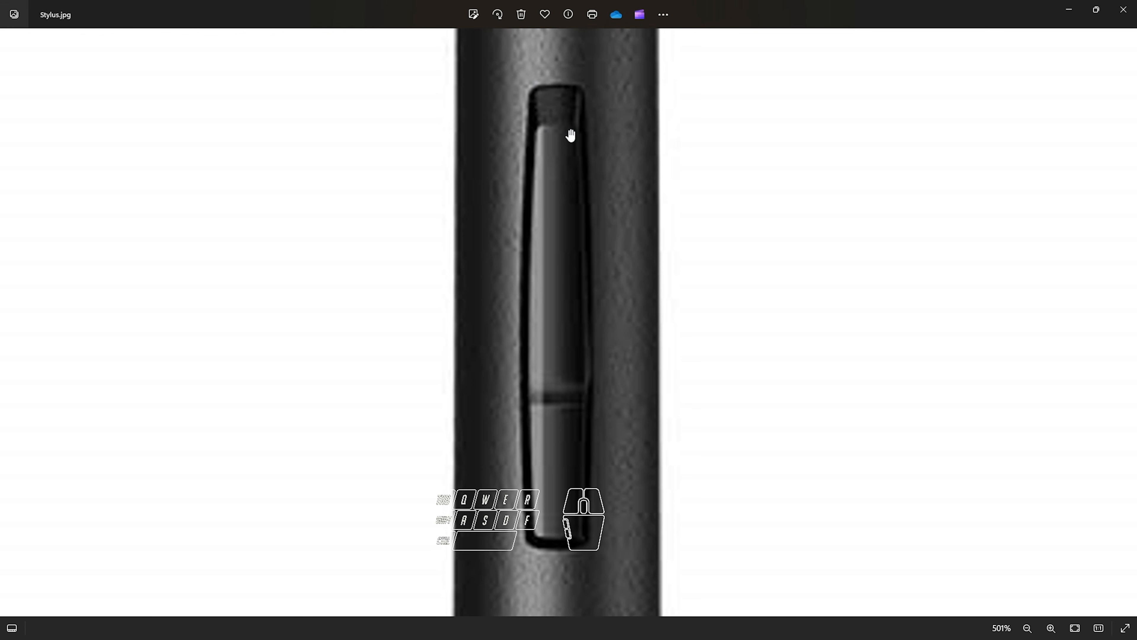
{"action": "key", "text": "alt+Tab"}
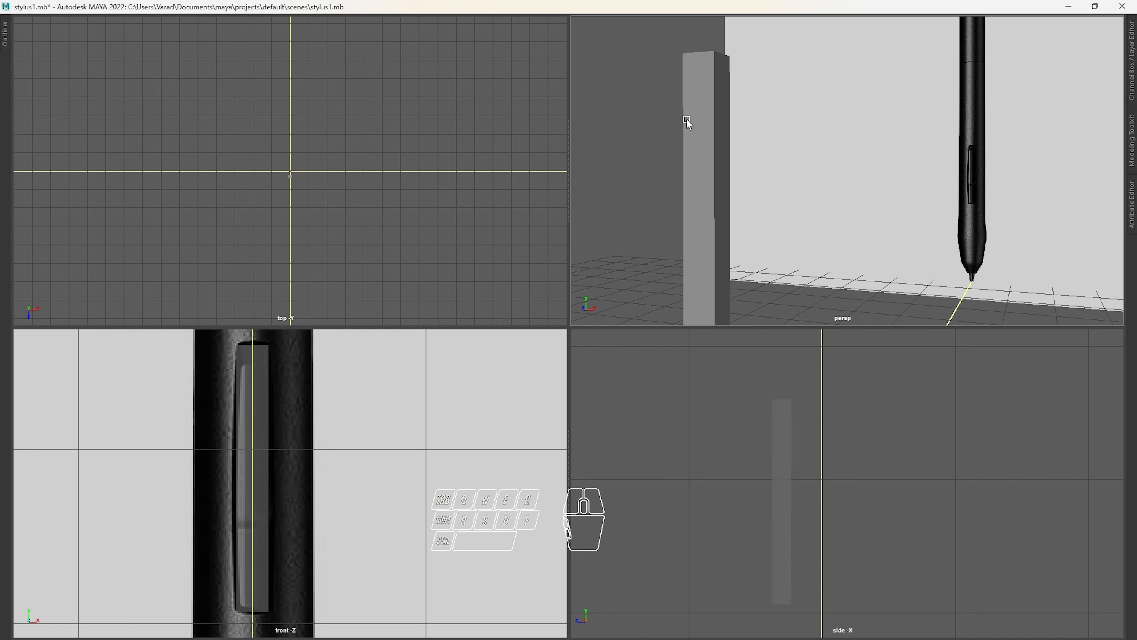
Select the button cube in the perspective view and frame it in all four views
{"action": "left_click_drag", "start_coordinate": [687, 119], "coordinate": [656, 137], "text": "alt"}
{"action": "middle_click_drag", "start_coordinate": [658, 138], "coordinate": [760, 121], "text": "alt"}
{"action": "left_click_drag", "start_coordinate": [759, 154], "coordinate": [692, 290]}
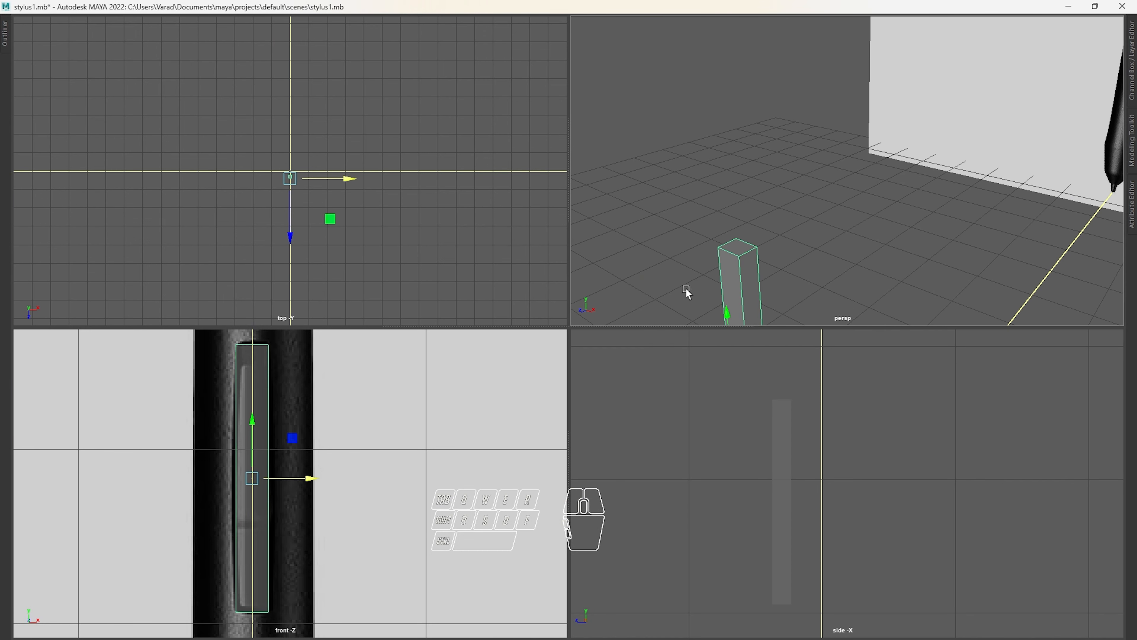
{"action": "key", "text": "f"}
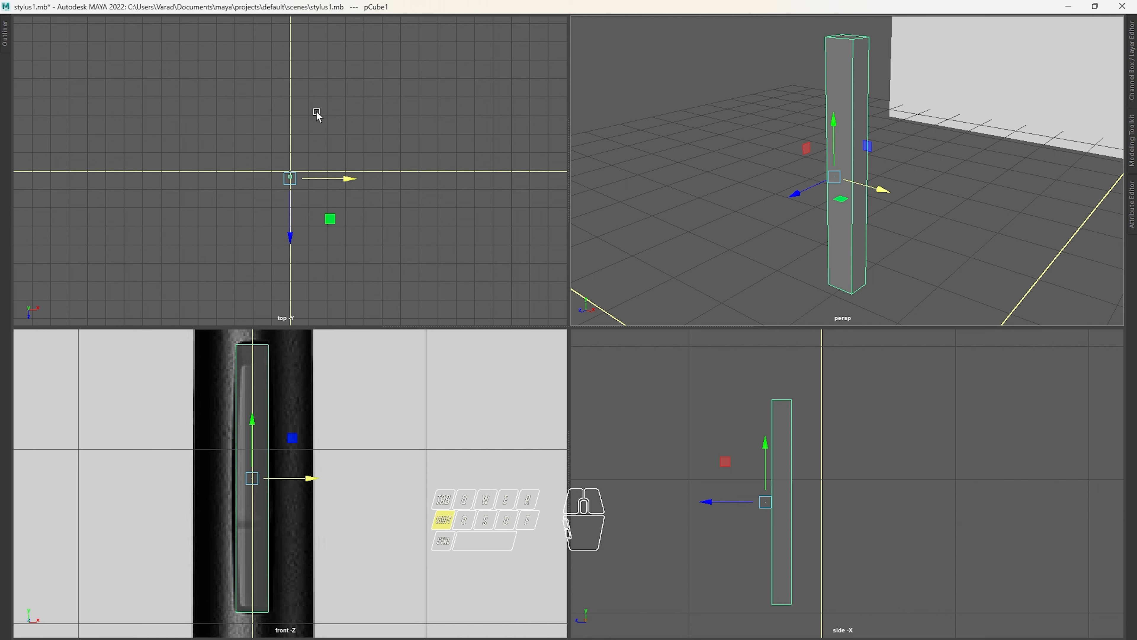
{"action": "key", "text": "shift+f"}
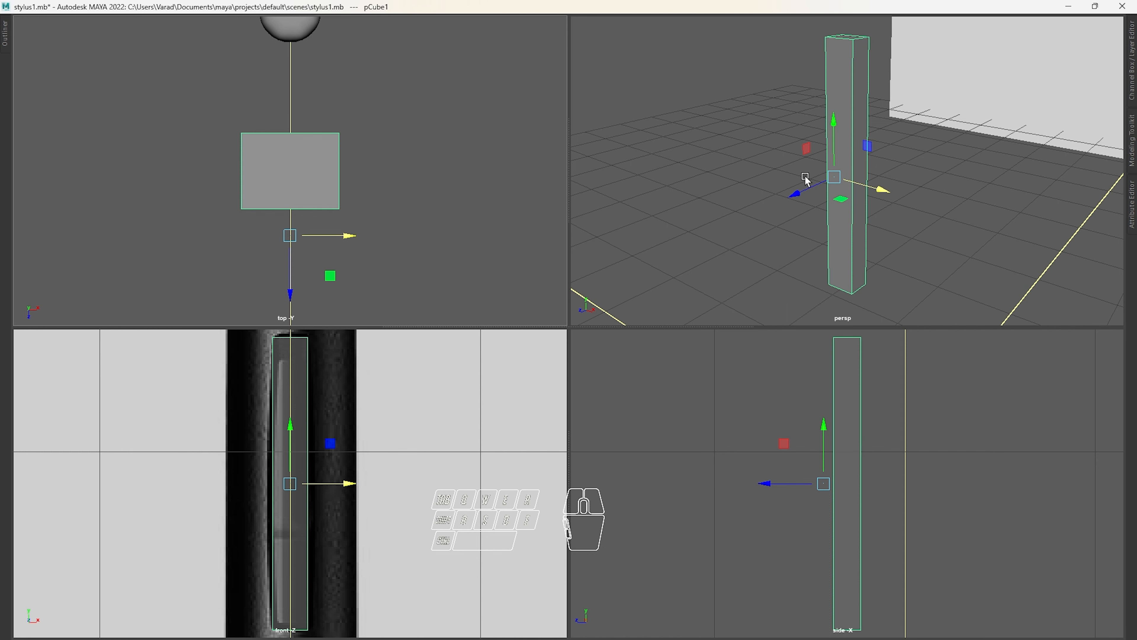
Move the cube's top front edge down in the front view to slope the upper end, following the button in the reference image
{"action": "left_click_drag", "start_coordinate": [785, 172], "coordinate": [716, 157], "text": "alt"}
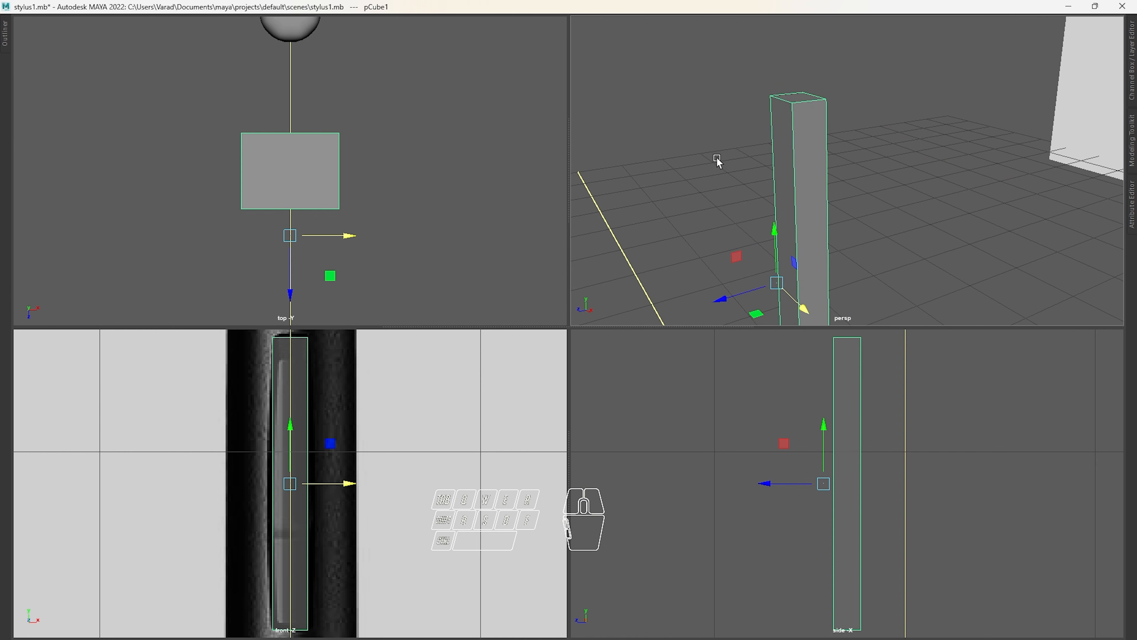
{"action": "scroll", "coordinate": [734, 83], "scroll_direction": "up", "scroll_amount": 5}
{"action": "right_click_drag", "start_coordinate": [754, 120], "coordinate": [739, 91]}
{"action": "left_click", "coordinate": [732, 113]}
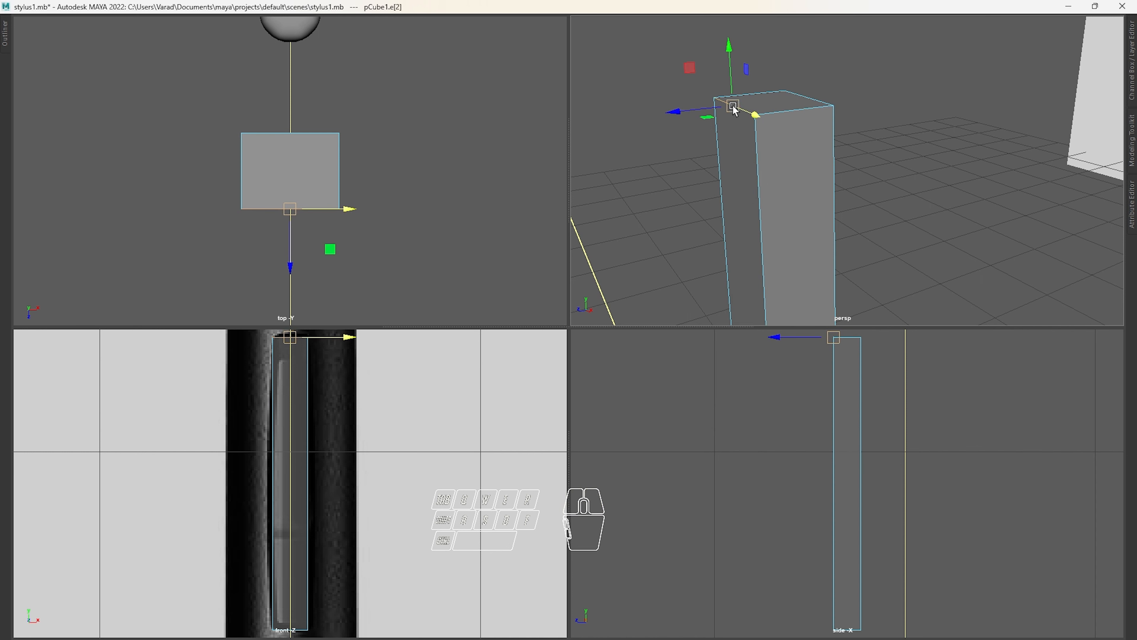
{"action": "middle_click_drag", "start_coordinate": [908, 109], "coordinate": [806, 130]}
{"action": "middle_click_drag", "start_coordinate": [723, 107], "coordinate": [851, 81]}
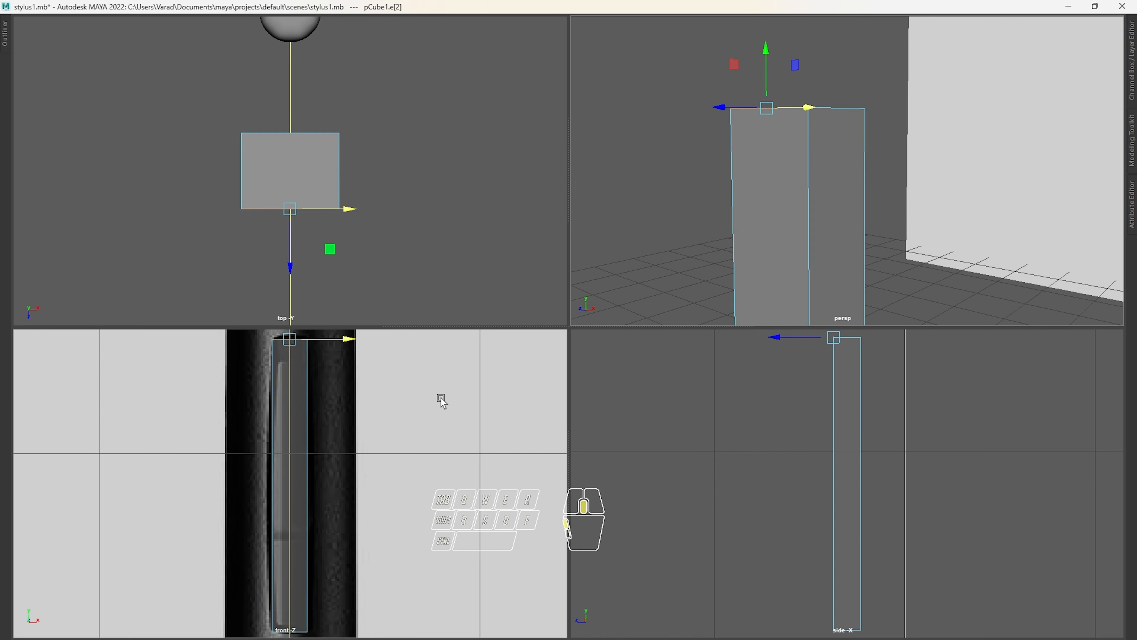
{"action": "scroll", "coordinate": [338, 475], "scroll_direction": "up", "scroll_amount": 6}
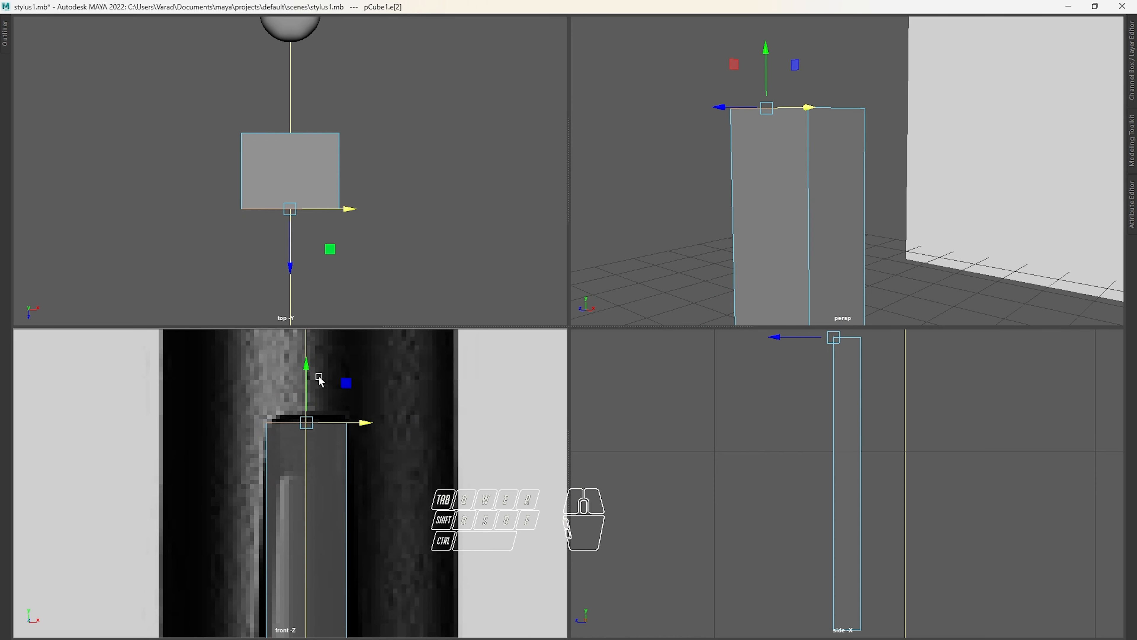
{"action": "left_click_drag", "start_coordinate": [307, 381], "coordinate": [308, 431]}
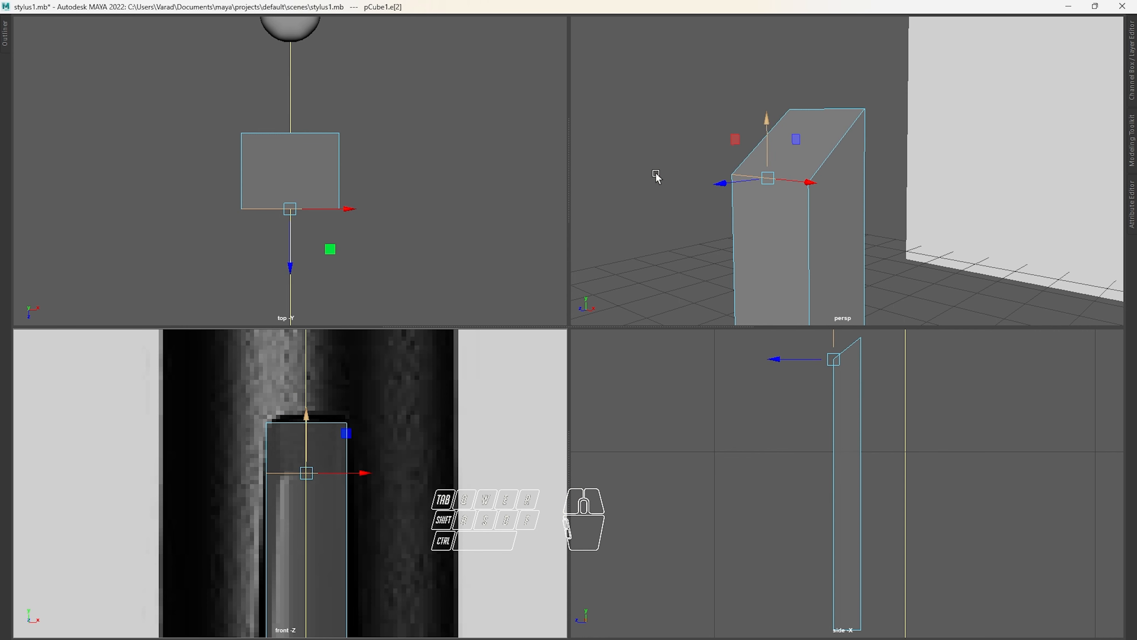
Select the cube's long front face and scale it down uniformly to taper all of the button's sides
{"action": "left_click_drag", "start_coordinate": [655, 175], "coordinate": [769, 127], "text": "alt"}
{"action": "right_click_drag", "start_coordinate": [769, 127], "coordinate": [770, 148]}
{"action": "left_click", "coordinate": [769, 147]}
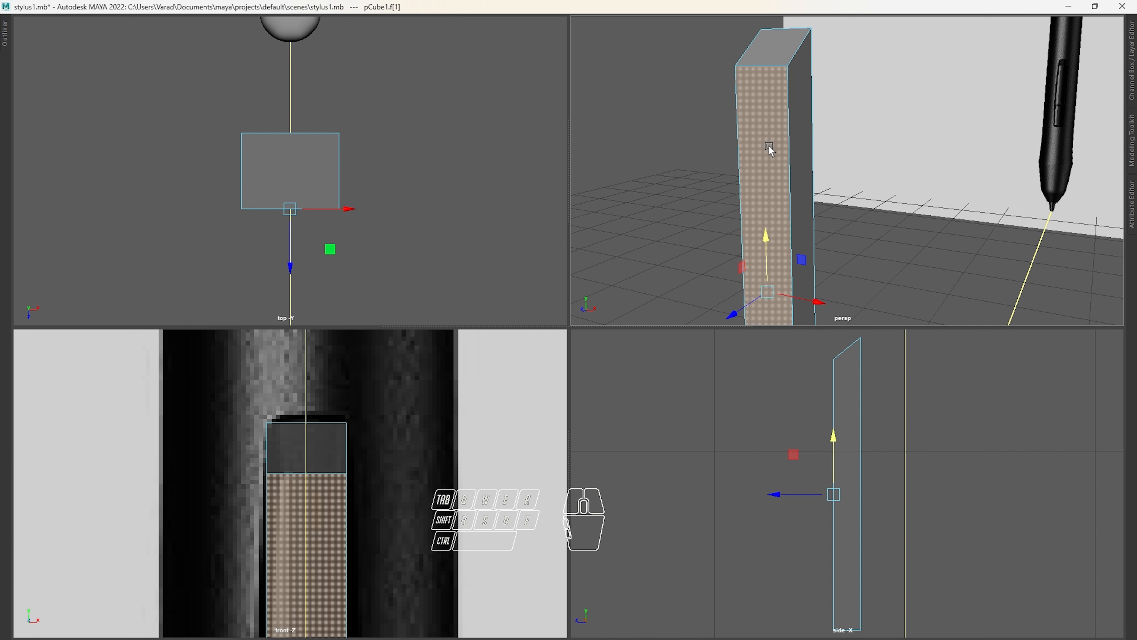
{"action": "middle_click_drag", "start_coordinate": [619, 253], "coordinate": [631, 173], "text": "alt"}
{"action": "middle_click_drag", "start_coordinate": [383, 521], "coordinate": [391, 356], "text": "alt"}
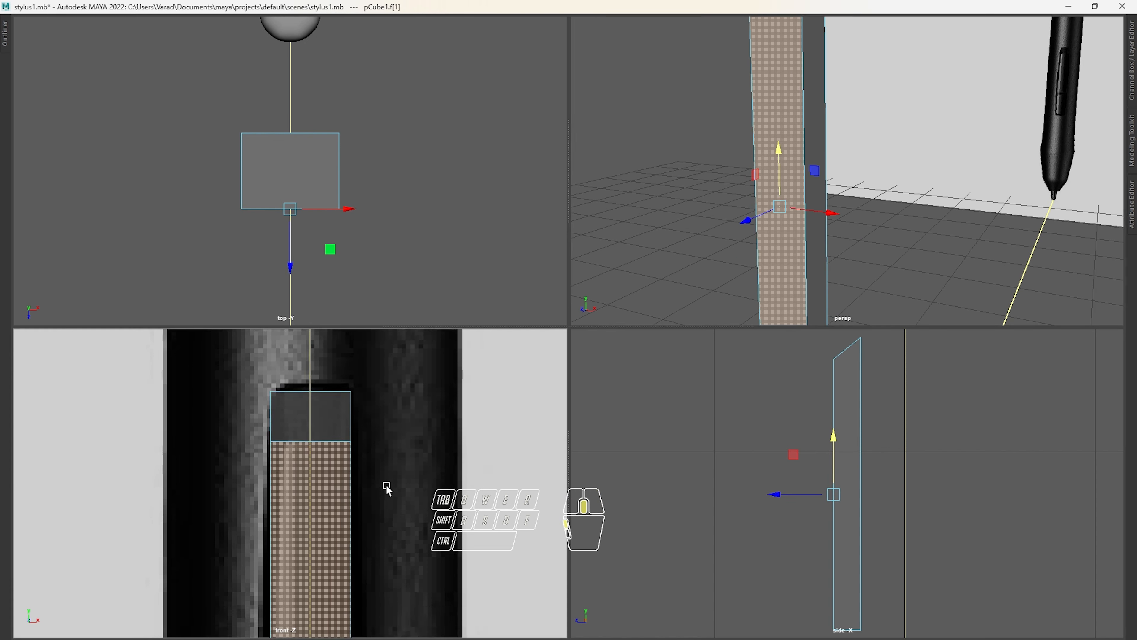
{"action": "scroll", "coordinate": [814, 180], "scroll_direction": "down", "scroll_amount": 4}
{"action": "scroll", "coordinate": [334, 435], "scroll_direction": "down", "scroll_amount": 10}
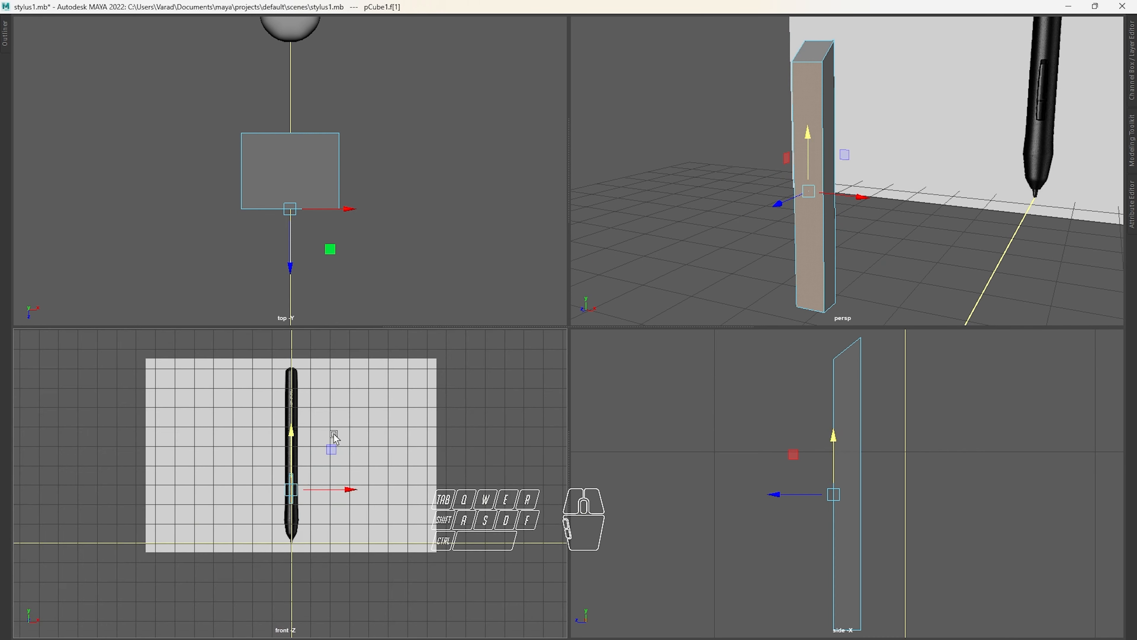
{"action": "scroll", "coordinate": [376, 435], "scroll_direction": "up", "scroll_amount": 8}
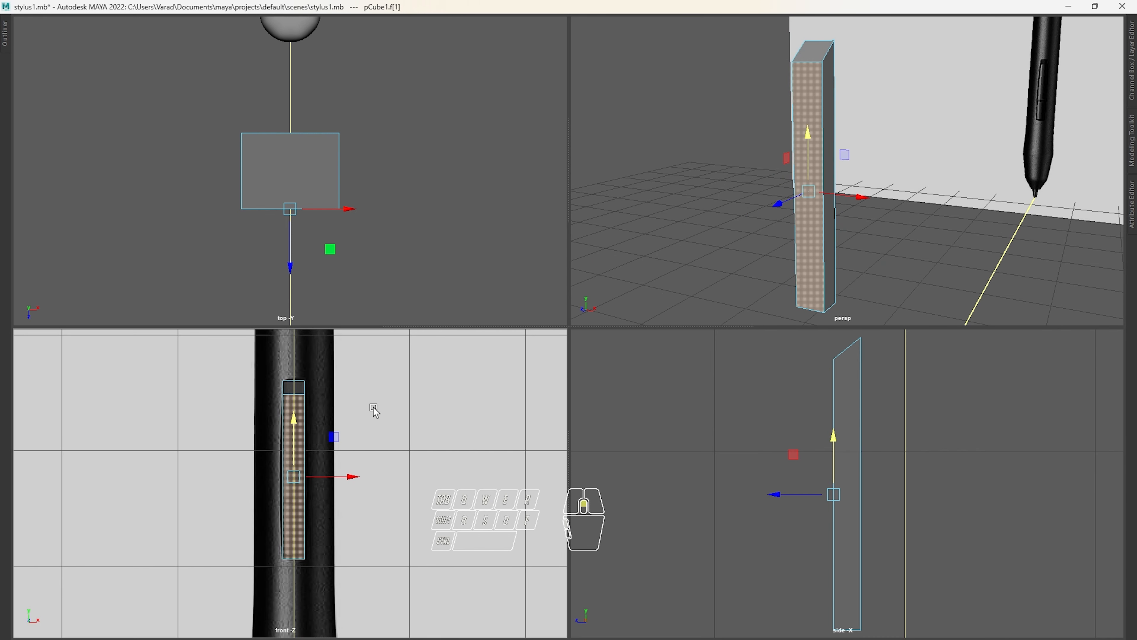
{"action": "scroll", "coordinate": [375, 411], "scroll_direction": "up", "scroll_amount": 3}
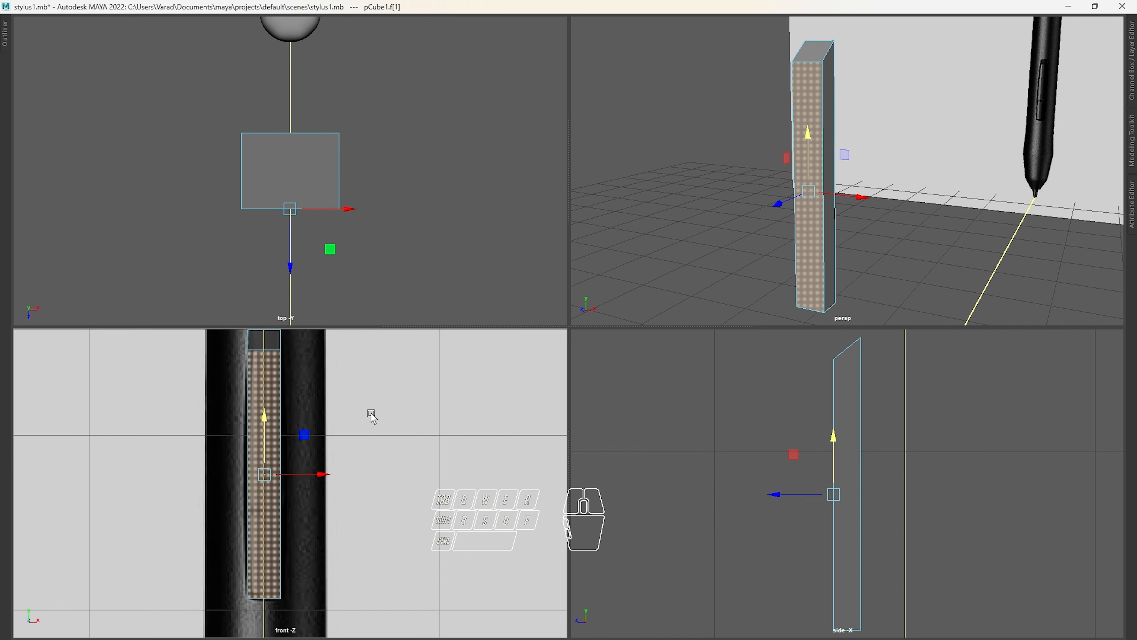
{"action": "key", "text": "r"}
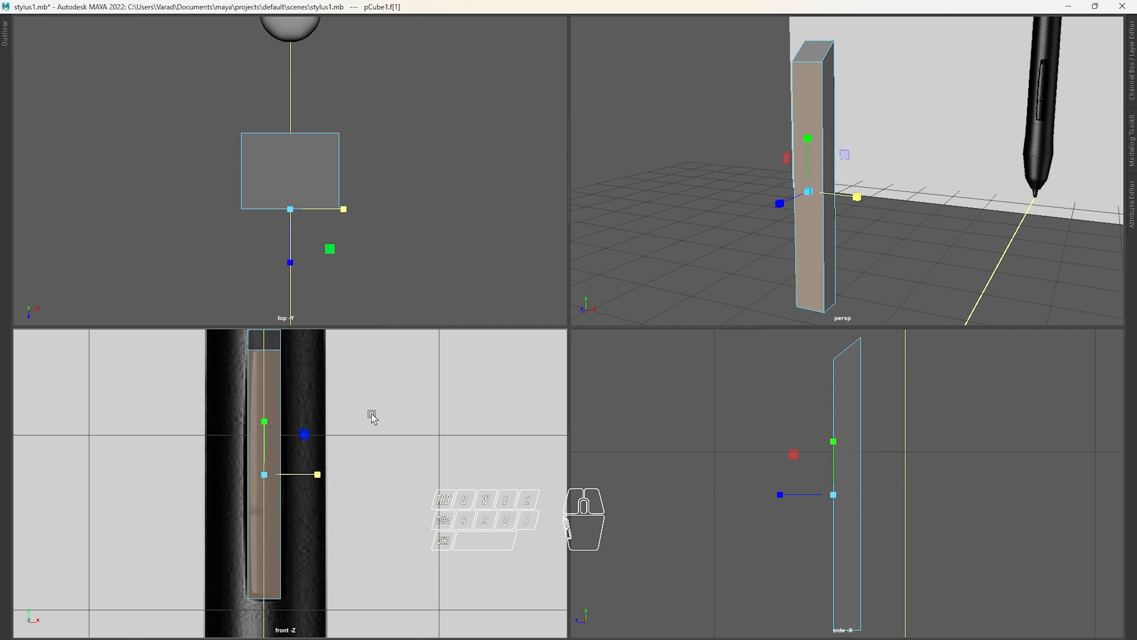
{"action": "left_click", "coordinate": [279, 475]}
{"action": "left_click_drag", "start_coordinate": [808, 192], "coordinate": [780, 197]}
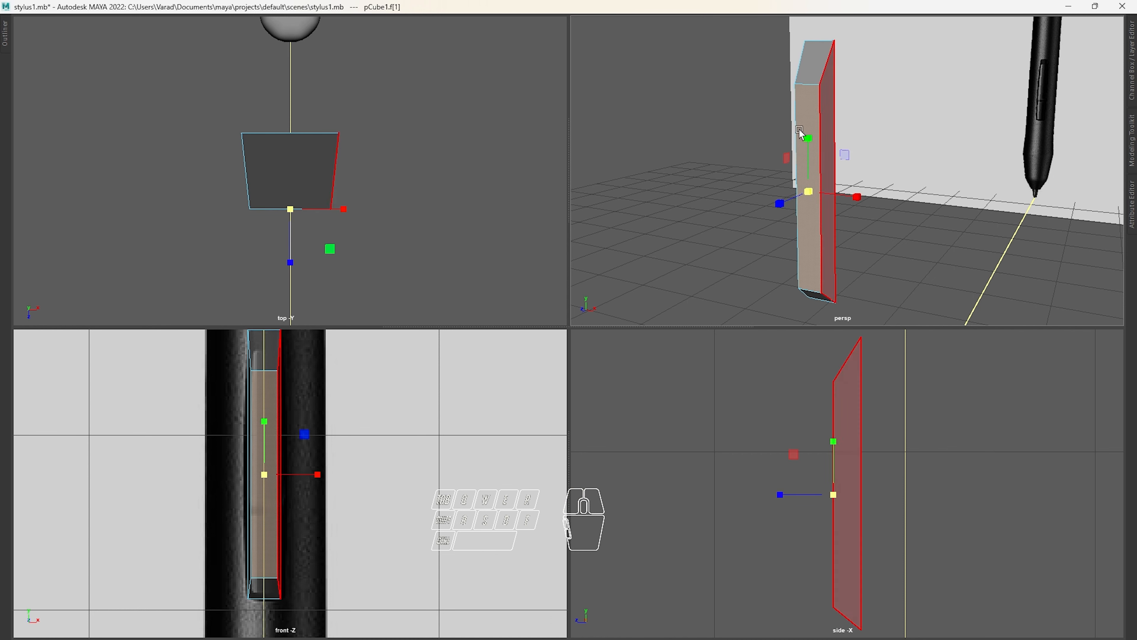
Raise the two top front vertices of the cube slightly to shorten the slope at the button's upper end
{"action": "middle_click_drag", "start_coordinate": [1062, 103], "coordinate": [948, 124], "text": "alt"}
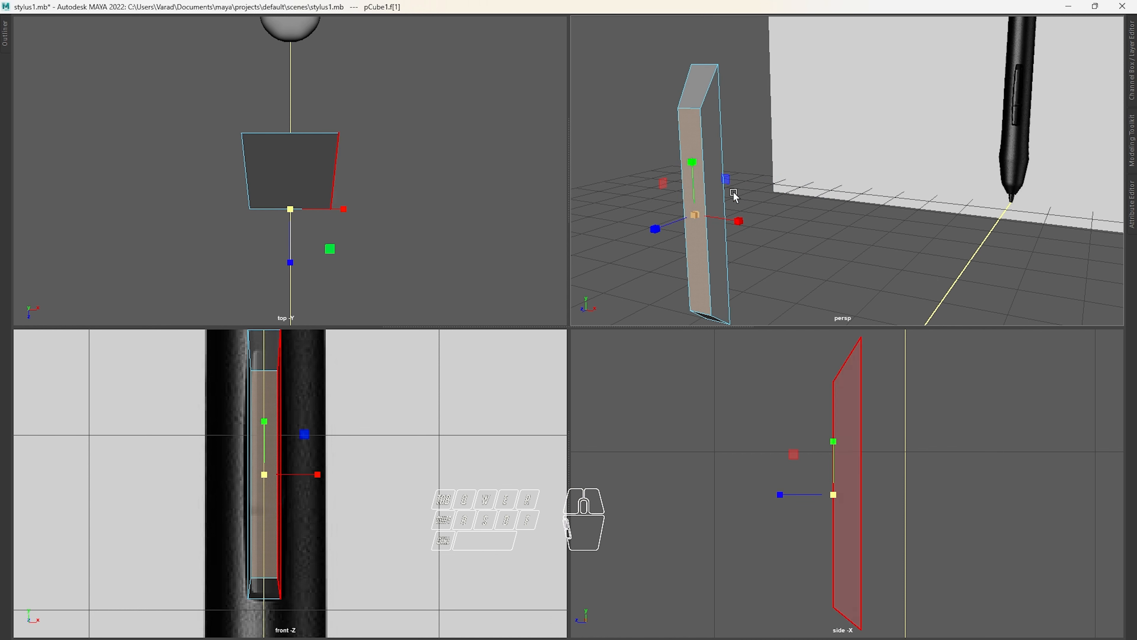
{"action": "middle_click_drag", "start_coordinate": [792, 165], "coordinate": [795, 158], "text": "alt"}
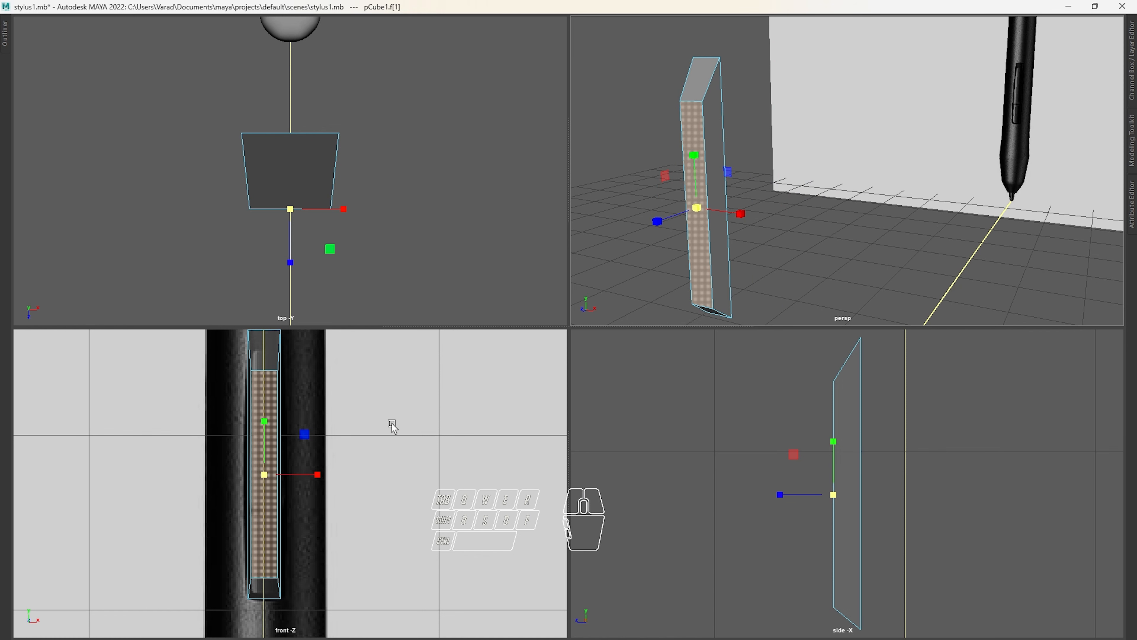
{"action": "middle_click_drag", "start_coordinate": [756, 405], "coordinate": [726, 468], "text": "alt"}
{"action": "scroll", "coordinate": [802, 447], "scroll_direction": "up", "scroll_amount": 3}
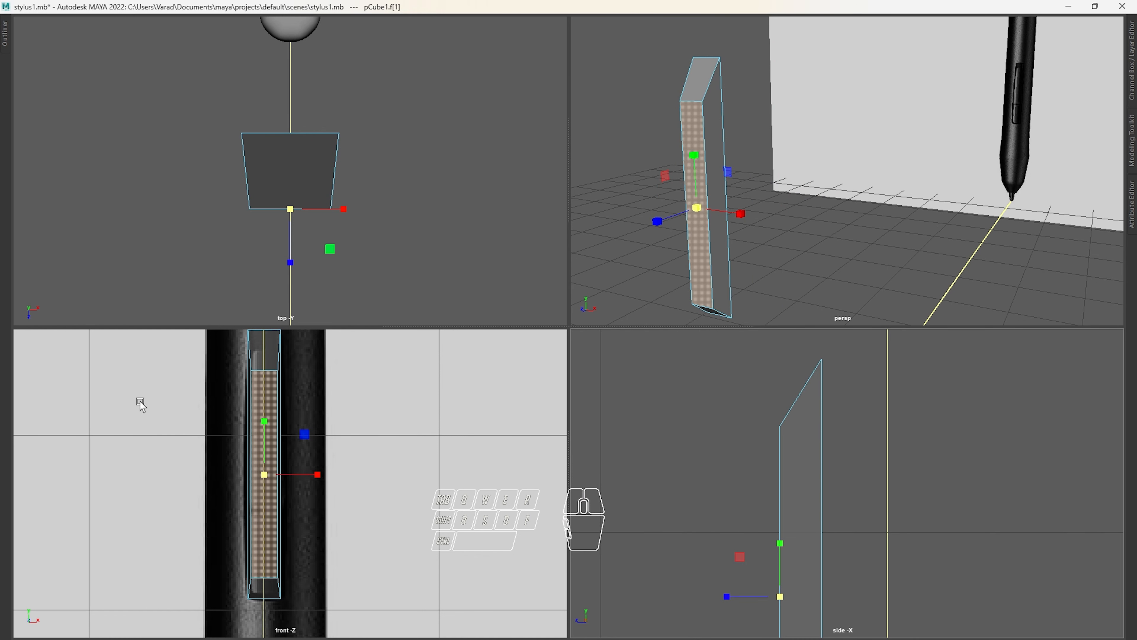
{"action": "middle_click_drag", "start_coordinate": [731, 426], "coordinate": [767, 476], "text": "alt"}
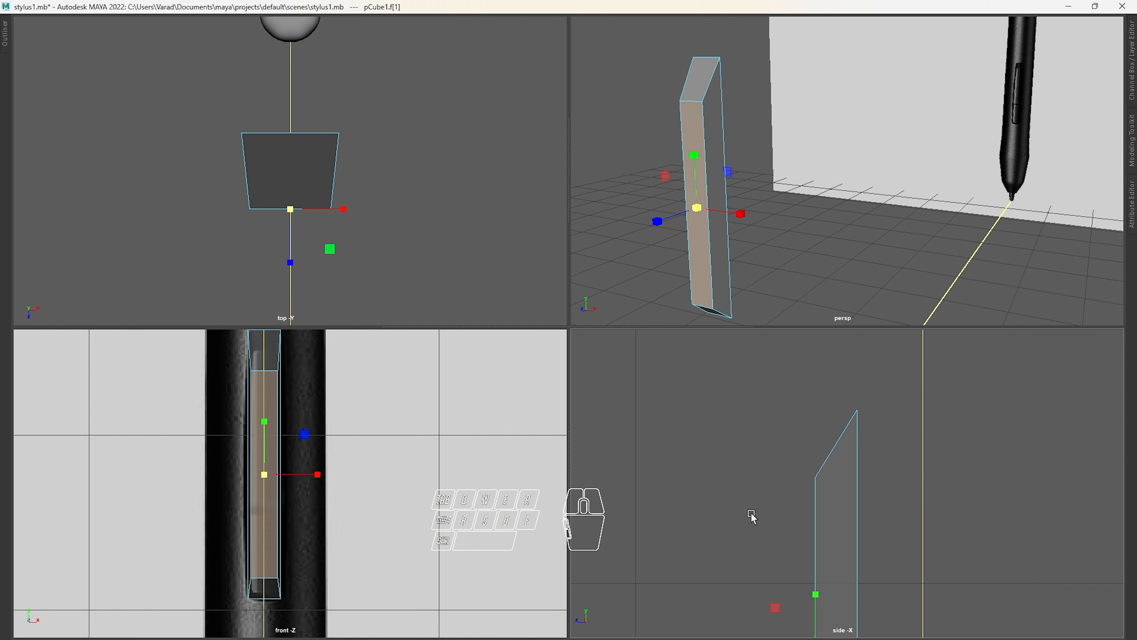
{"action": "right_click_drag", "start_coordinate": [812, 482], "coordinate": [757, 301]}
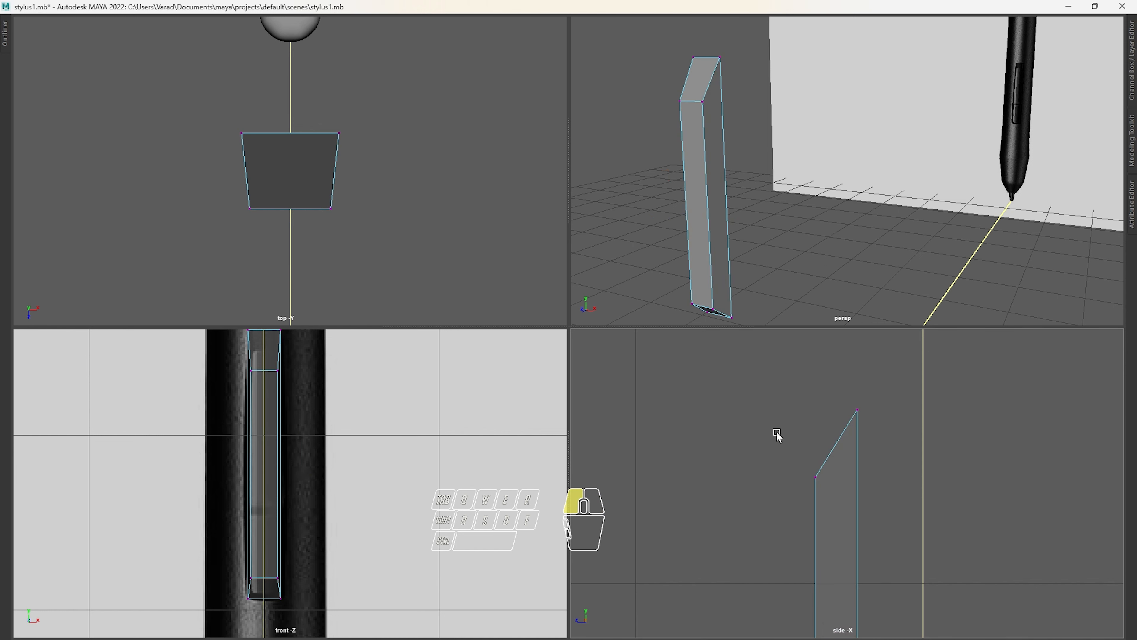
{"action": "left_click_drag", "start_coordinate": [778, 435], "coordinate": [828, 506]}
{"action": "middle_click_drag", "start_coordinate": [419, 394], "coordinate": [425, 449], "text": "alt"}
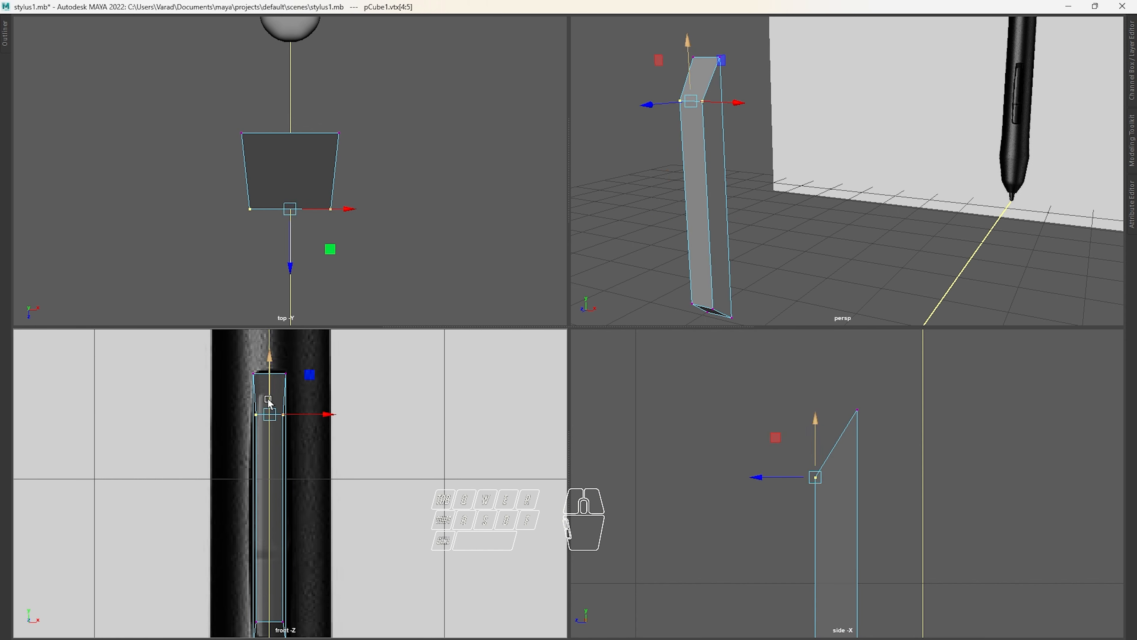
{"action": "left_click_drag", "start_coordinate": [270, 403], "coordinate": [271, 382]}
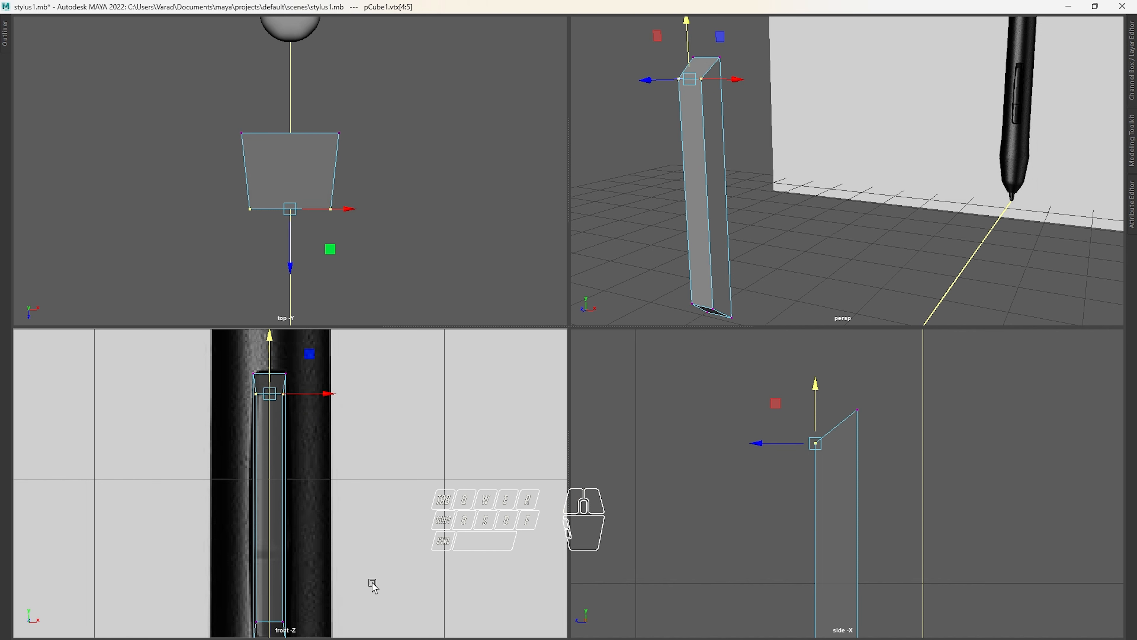
Lower the two bottom front vertices of the cube slightly to shorten the slope at the button's lower end
{"action": "middle_click_drag", "start_coordinate": [358, 514], "coordinate": [347, 457], "text": "alt"}
{"action": "left_click_drag", "start_coordinate": [197, 474], "coordinate": [341, 523]}
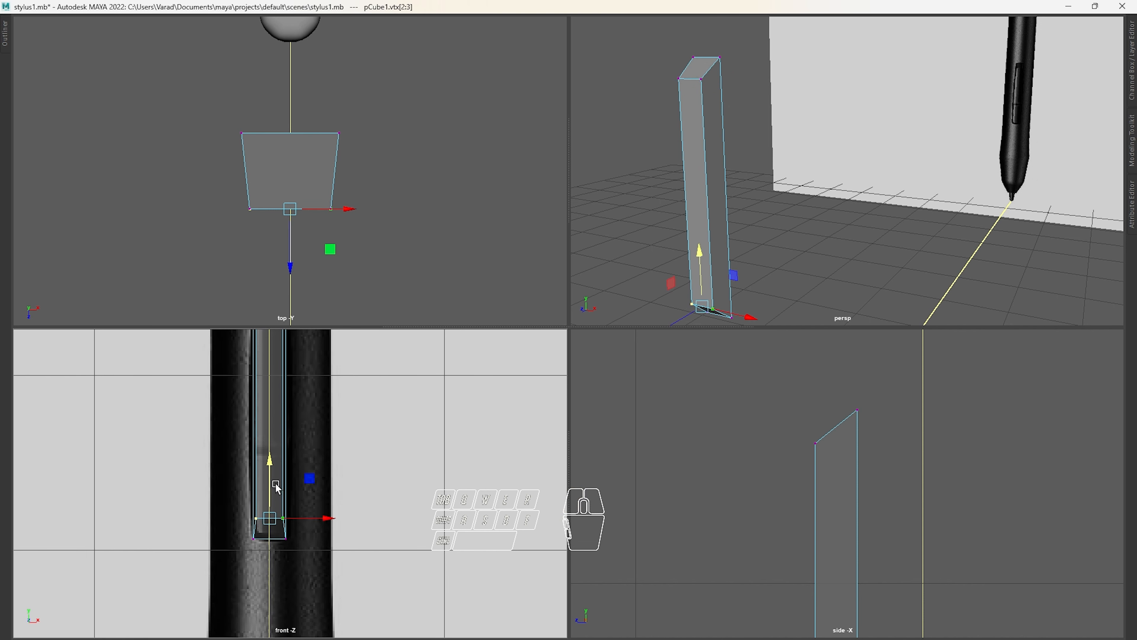
{"action": "left_click_drag", "start_coordinate": [278, 486], "coordinate": [277, 500]}
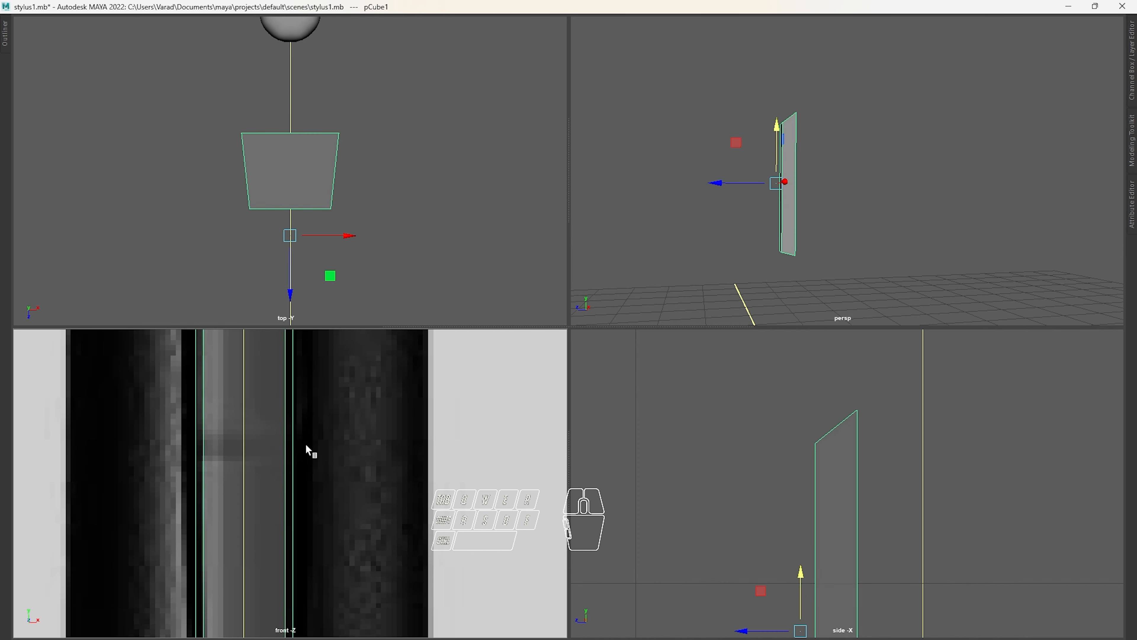
Switch to Stylus.jpg in Photos and examine the dividing line between the two parts of the side button
{"action": "key", "text": "alt+Tab"}
{"action": "key", "text": "alt+Tab"}
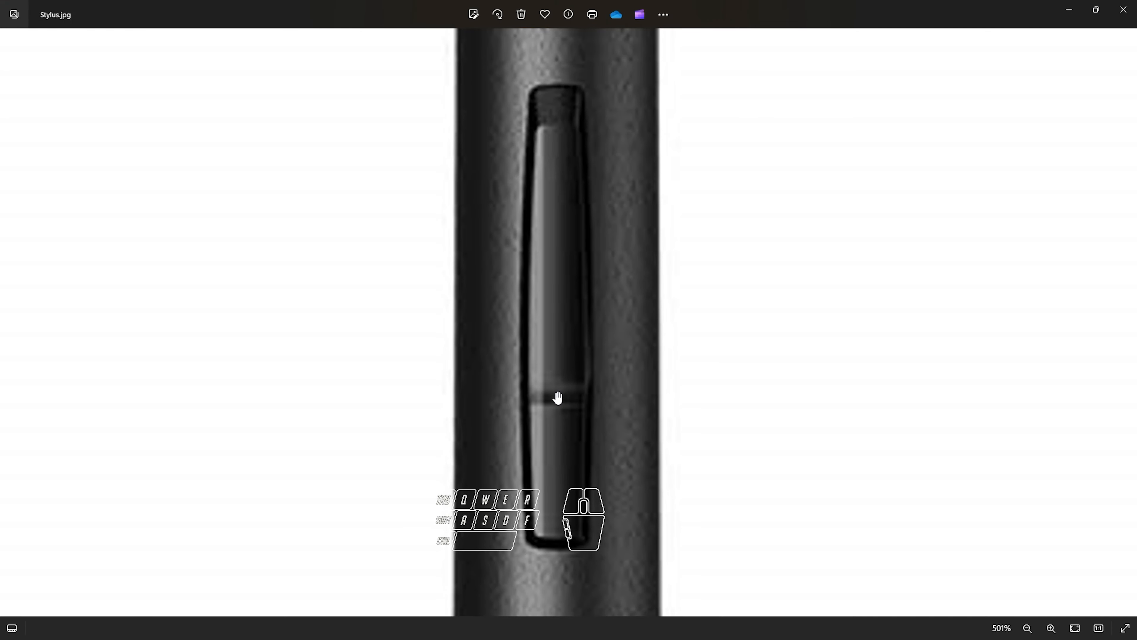
Recheck the dividing line in Stylus.jpg, then insert two horizontal edge loops across the button in Maya, along the line's upper and lower edges
{"action": "key", "text": "alt+Tab"}
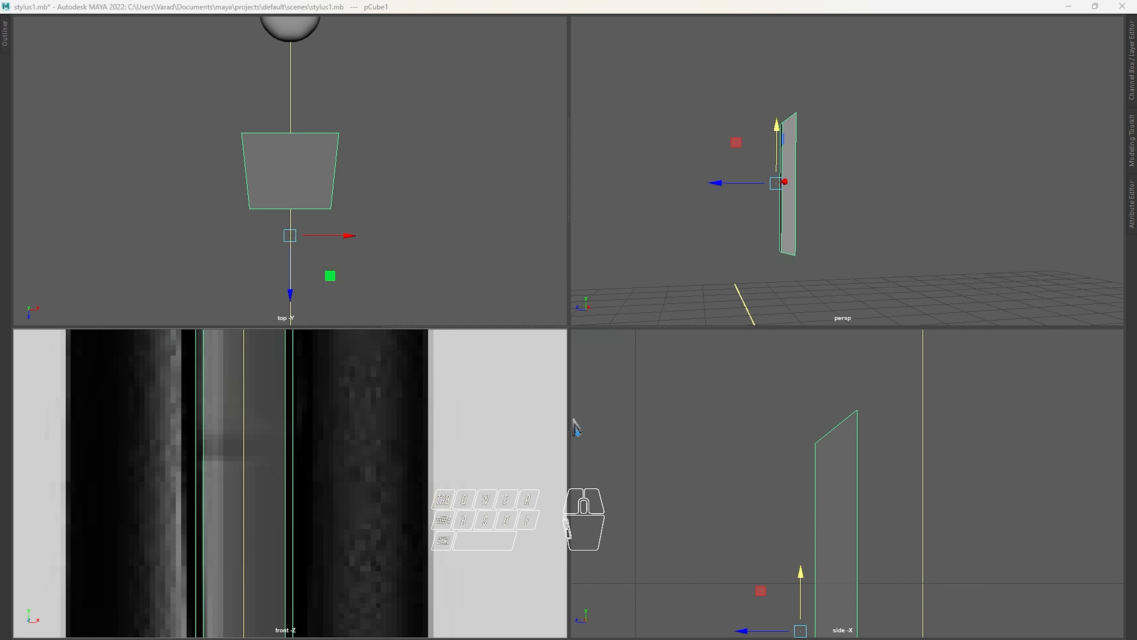
{"action": "key", "text": "alt+Tab"}
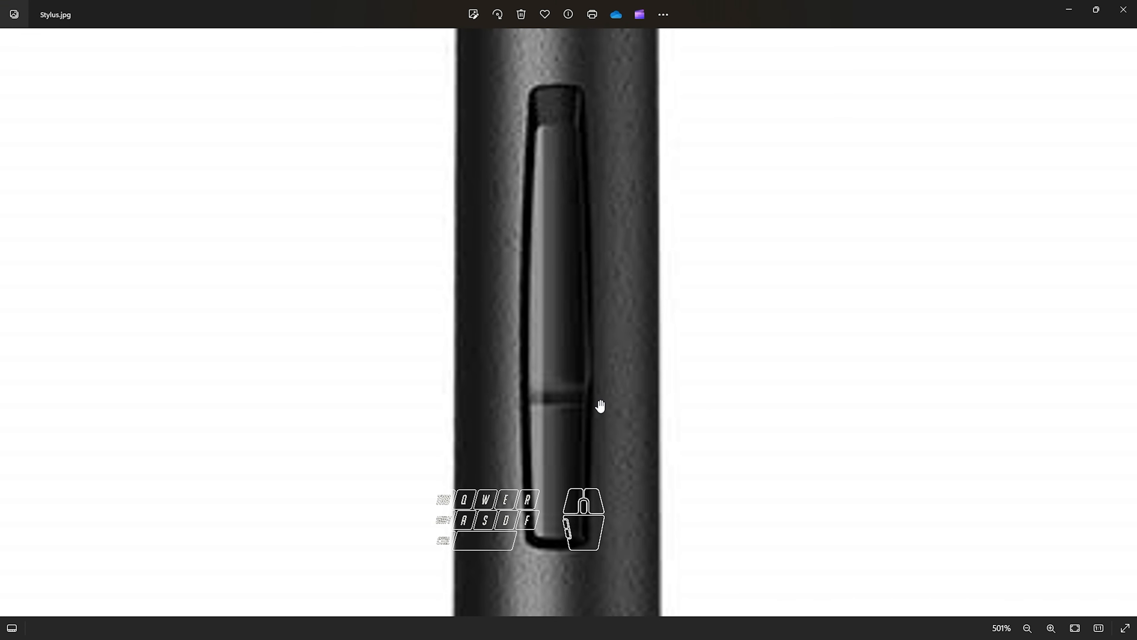
{"action": "key", "text": "alt+Tab"}
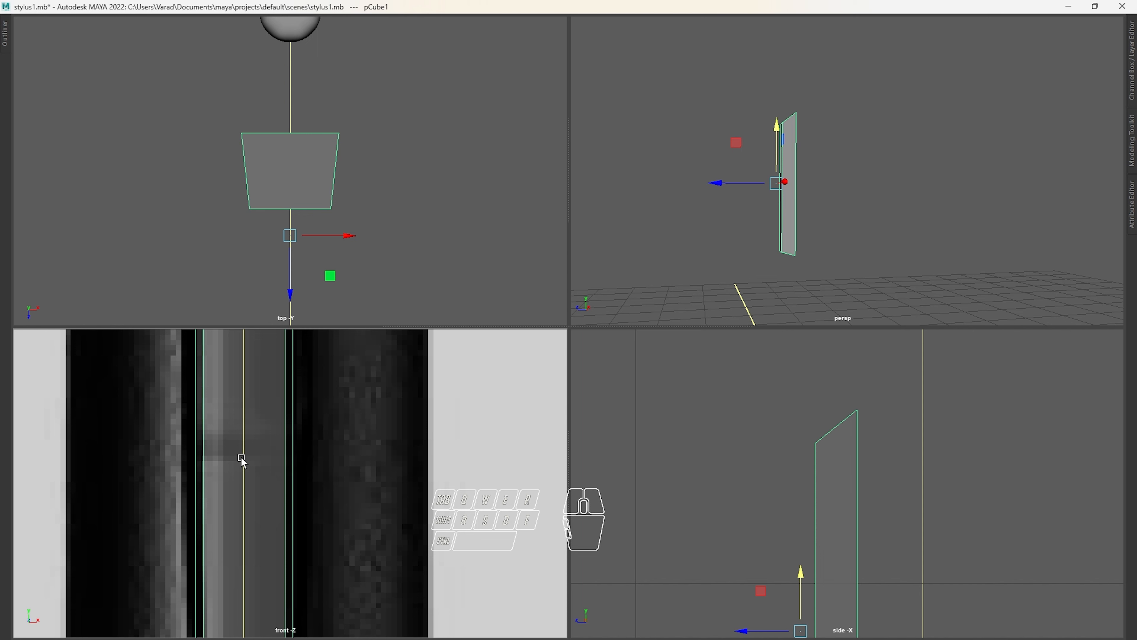
{"action": "right_click", "coordinate": [257, 424], "text": "shift"}
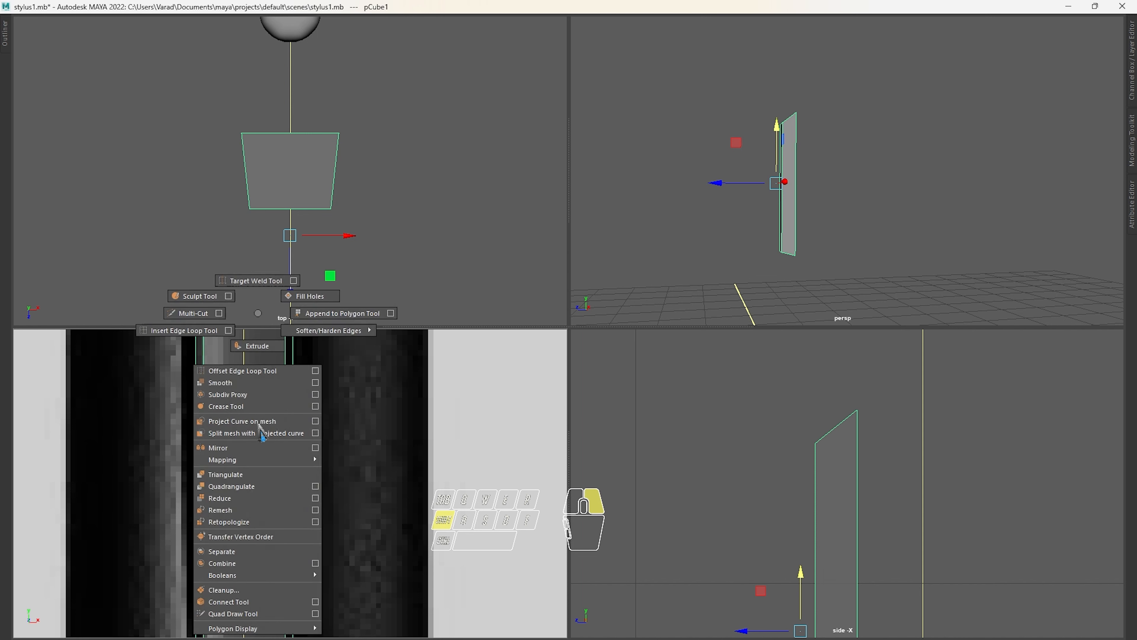
{"action": "left_click", "coordinate": [178, 331]}
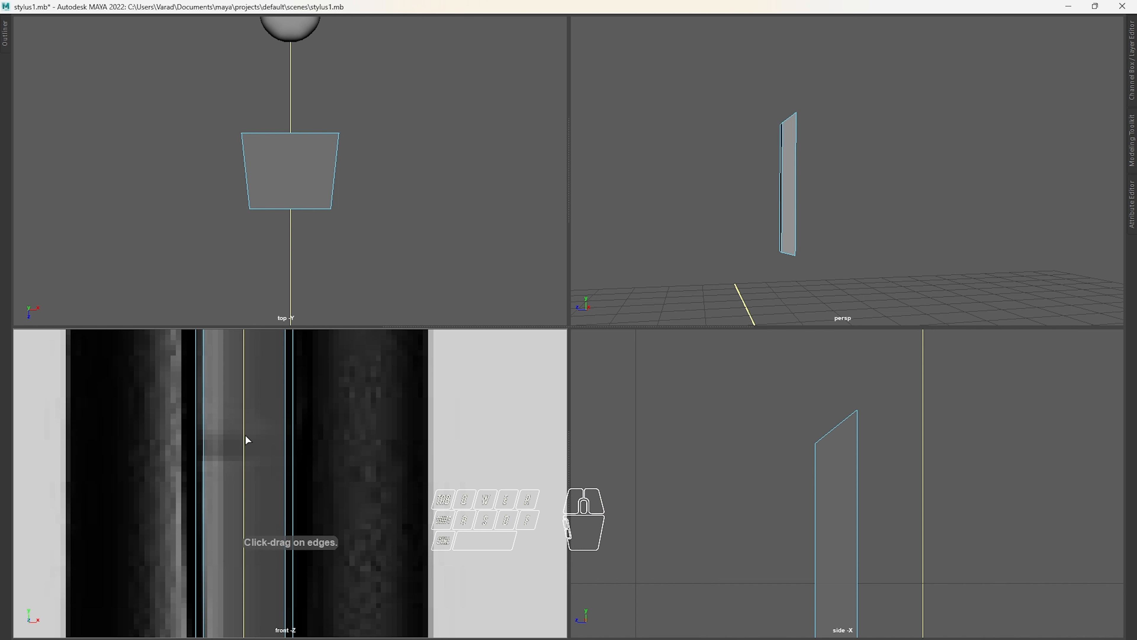
{"action": "left_click_drag", "start_coordinate": [243, 435], "coordinate": [289, 463]}
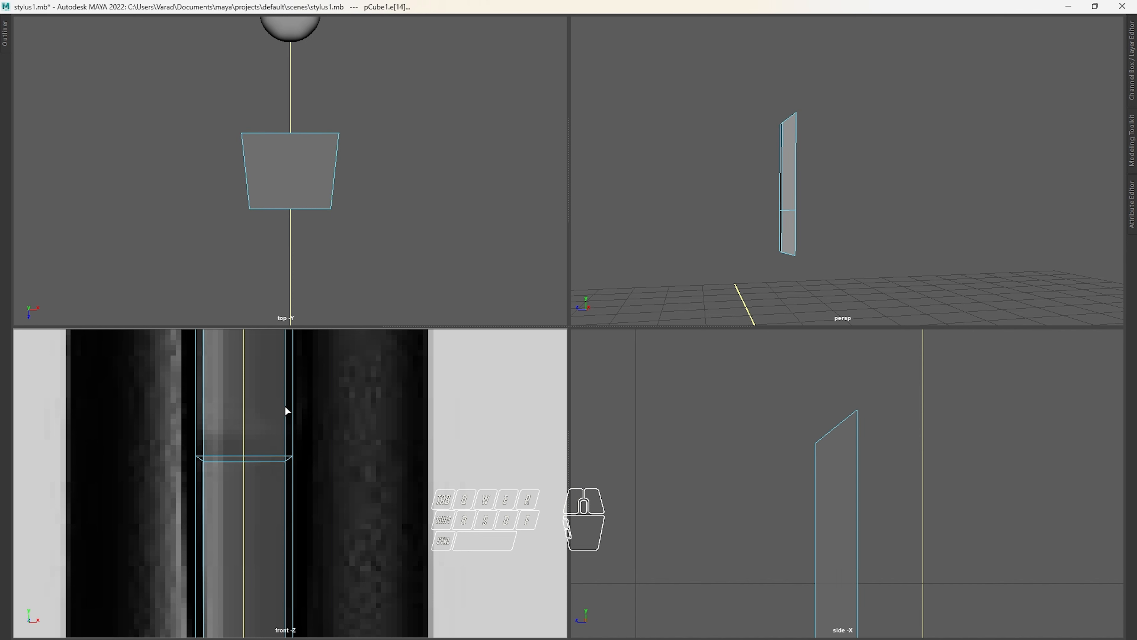
{"action": "left_click_drag", "start_coordinate": [287, 411], "coordinate": [279, 438]}
{"action": "middle_click_drag", "start_coordinate": [783, 546], "coordinate": [737, 389], "text": "alt"}
{"action": "scroll", "coordinate": [753, 482], "scroll_direction": "down", "scroll_amount": 7}
{"action": "scroll", "coordinate": [817, 474], "scroll_direction": "up", "scroll_amount": 1}
{"action": "scroll", "coordinate": [817, 473], "scroll_direction": "up", "scroll_amount": 3}
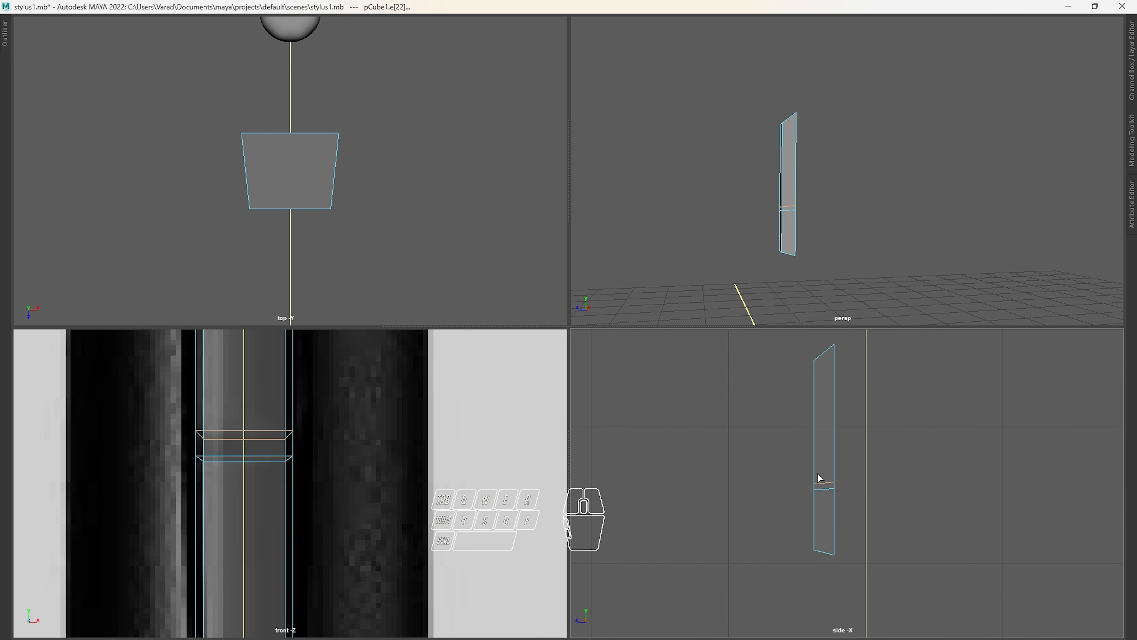
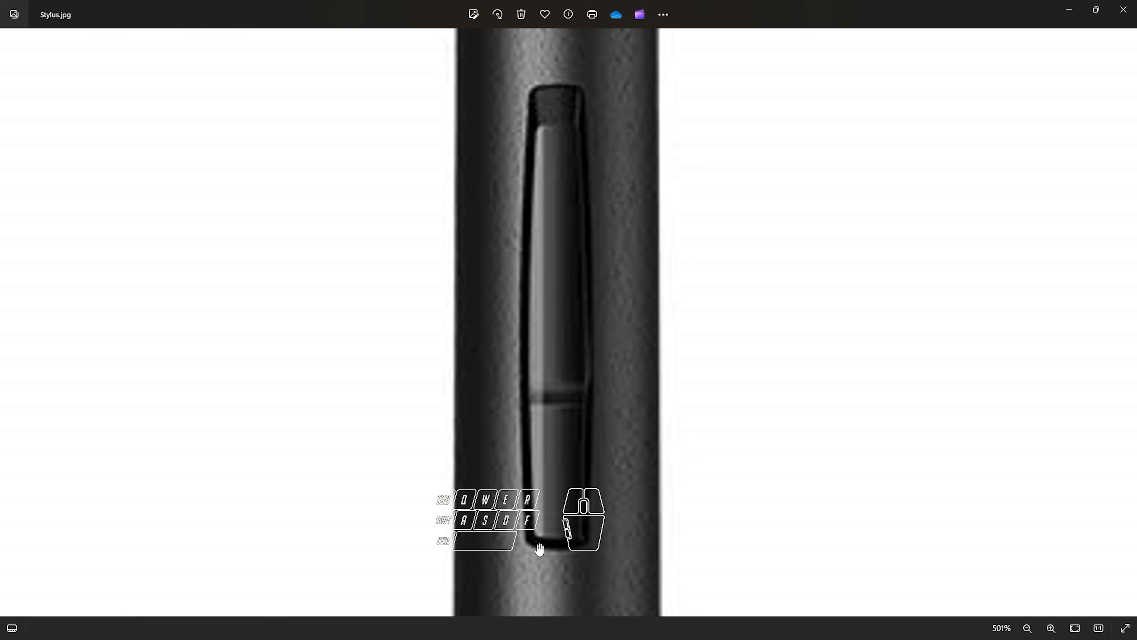
Return to Maya, select all vertices of the two edge loops at the dividing line and widen them slightly along X
{"action": "key", "text": "alt+Tab"}
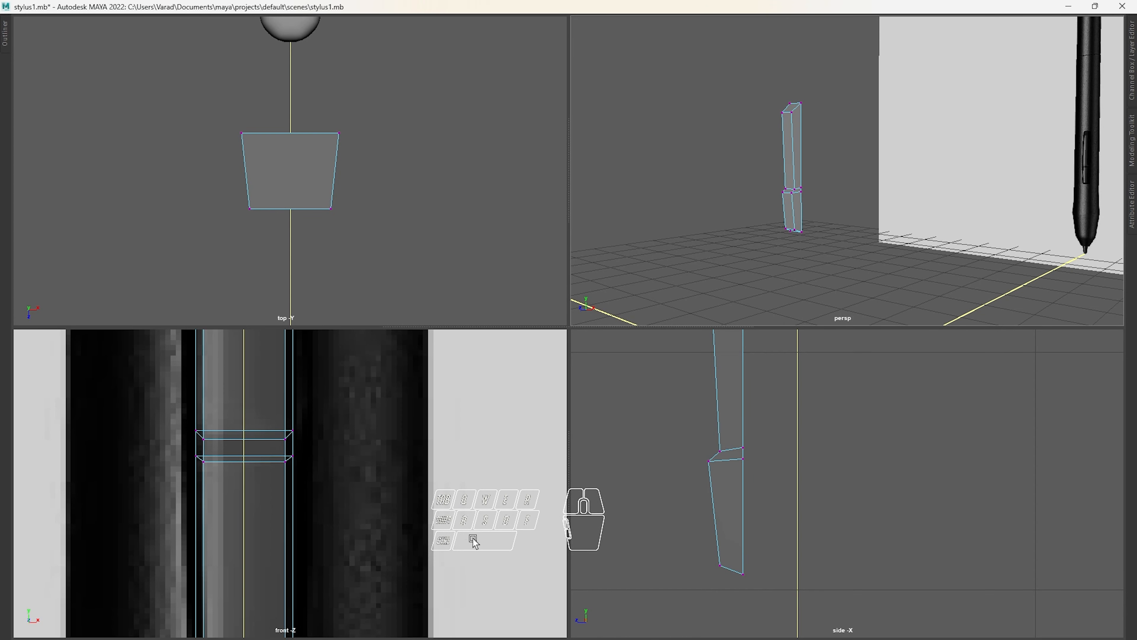
{"action": "middle_click_drag", "start_coordinate": [439, 525], "coordinate": [462, 331], "text": "alt"}
{"action": "middle_click_drag", "start_coordinate": [346, 412], "coordinate": [363, 633], "text": "alt"}
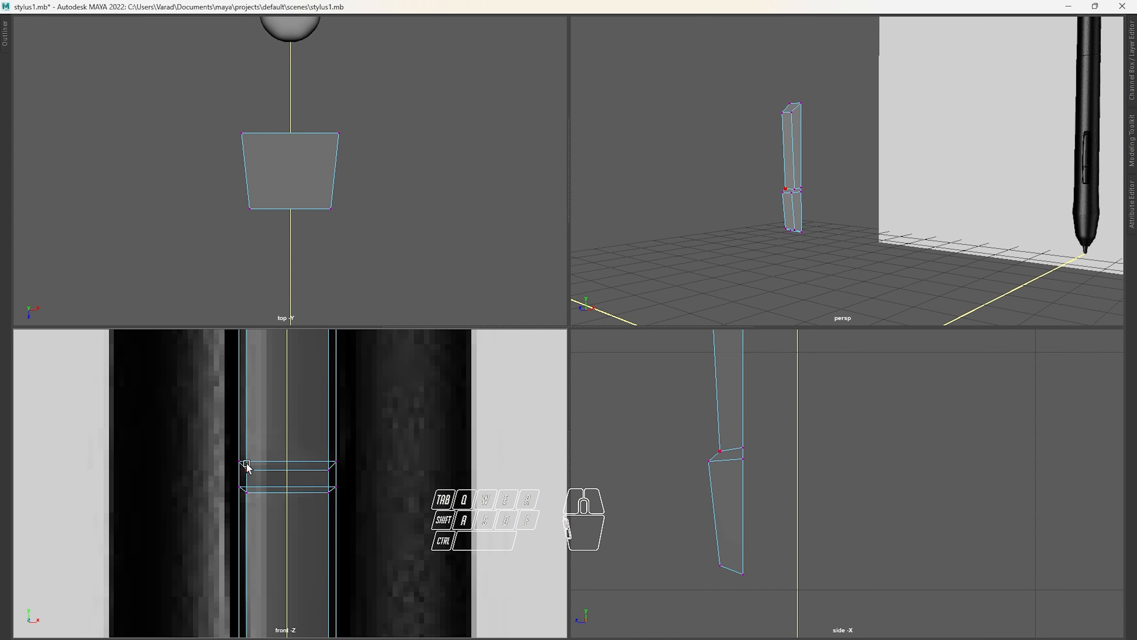
{"action": "left_click_drag", "start_coordinate": [202, 434], "coordinate": [372, 527]}
{"action": "key", "text": "e"}
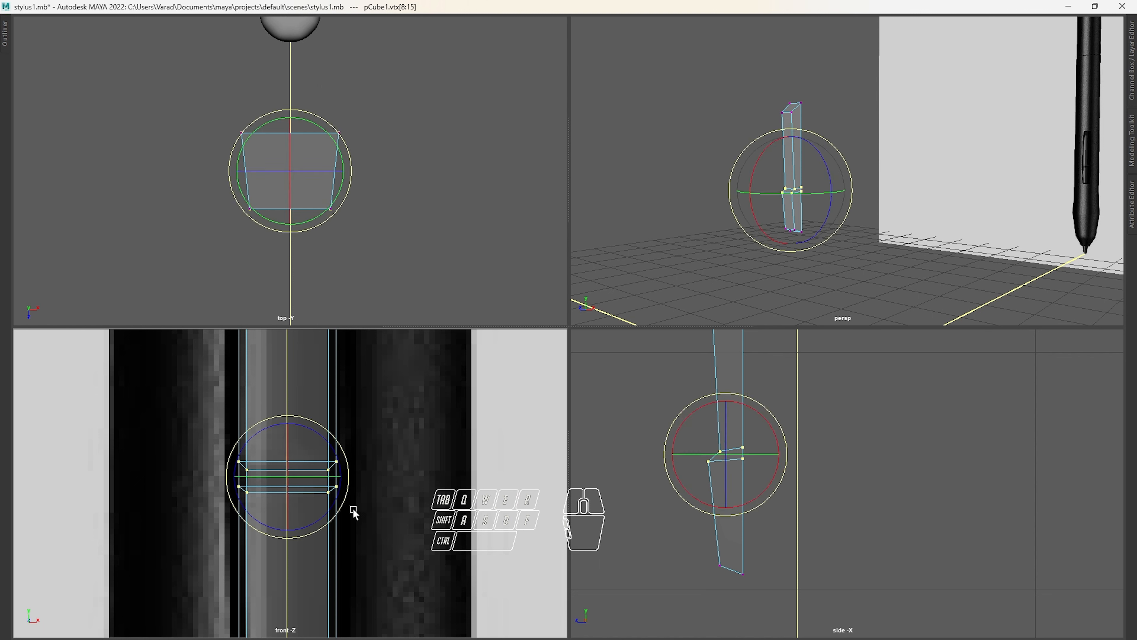
{"action": "key", "text": "r"}
{"action": "left_click_drag", "start_coordinate": [343, 481], "coordinate": [348, 483]}
Select the vertices at the button's bottom end, then those at its top end, and narrow each set slightly along X
{"action": "middle_click_drag", "start_coordinate": [348, 483], "coordinate": [287, 398], "text": "alt"}
{"action": "left_click_drag", "start_coordinate": [235, 437], "coordinate": [403, 552]}
{"action": "mouse_move", "coordinate": [361, 481]}
{"action": "left_mouse_down"}
{"action": "mouse_move", "coordinate": [330, 485]}
{"action": "mouse_move", "coordinate": [357, 483]}
{"action": "left_mouse_up"}
{"action": "middle_click_drag", "start_coordinate": [383, 495], "coordinate": [384, 570], "text": "alt"}
{"action": "left_click_drag", "start_coordinate": [225, 410], "coordinate": [441, 557]}
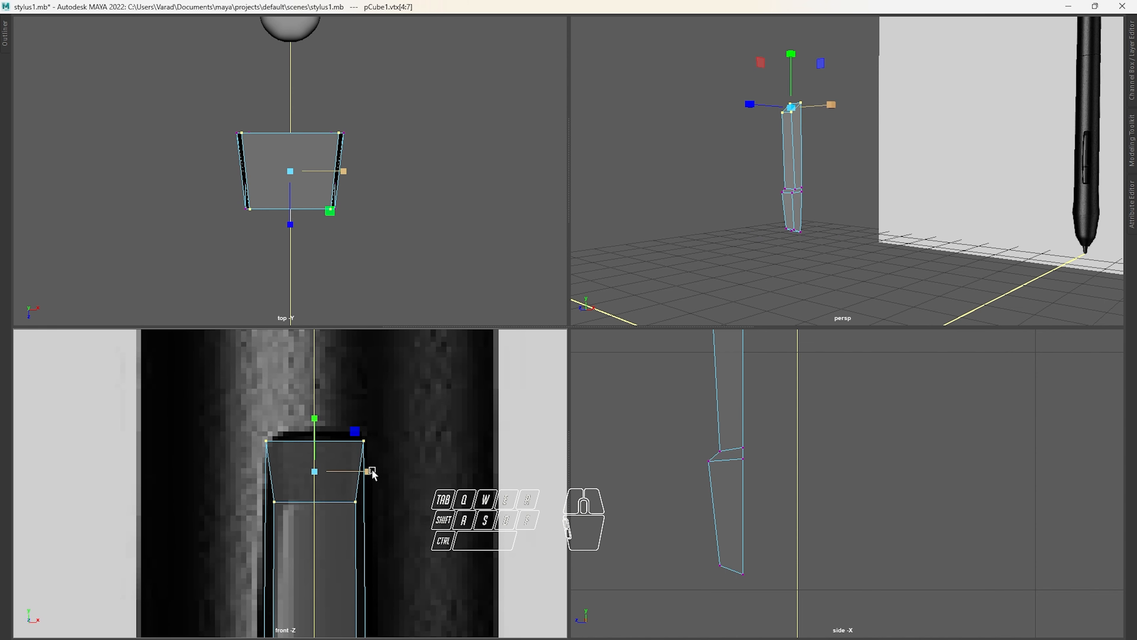
{"action": "mouse_move", "coordinate": [368, 471]}
{"action": "left_mouse_down"}
{"action": "mouse_move", "coordinate": [348, 470]}
{"action": "mouse_move", "coordinate": [364, 472]}
{"action": "left_mouse_up"}
{"action": "middle_click_drag", "start_coordinate": [407, 553], "coordinate": [414, 488], "text": "alt"}
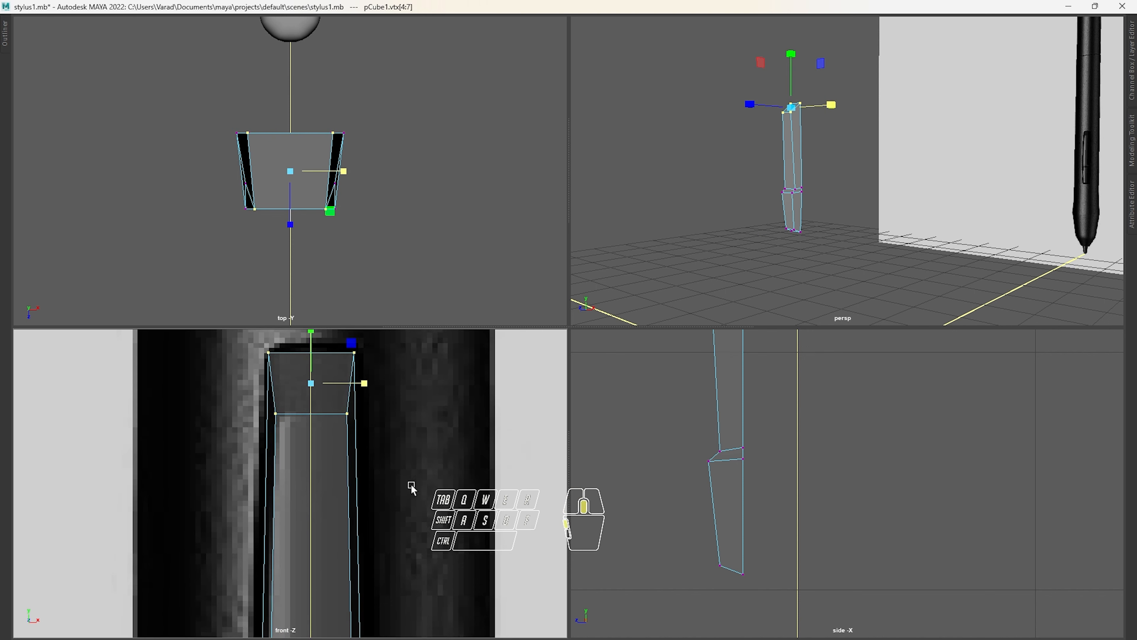
Switch to Stylus.jpg in Photos and examine the shape of the side button's top and bottom ends up close
{"action": "key", "text": "alt+Tab"}
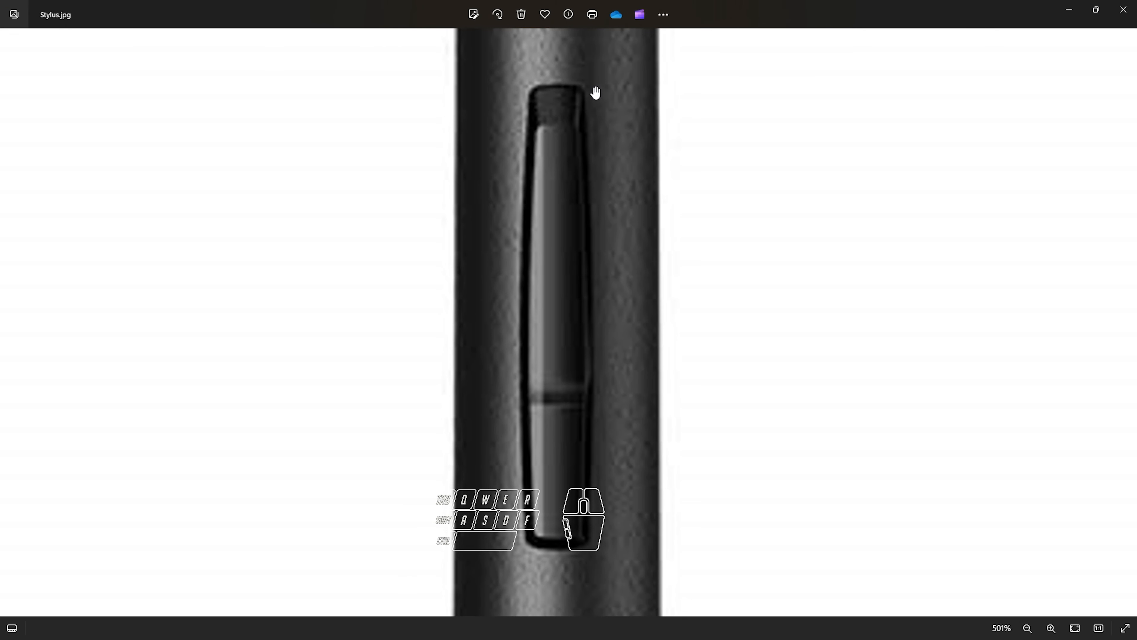
{"action": "scroll", "coordinate": [596, 92], "scroll_direction": "up", "scroll_amount": 5}
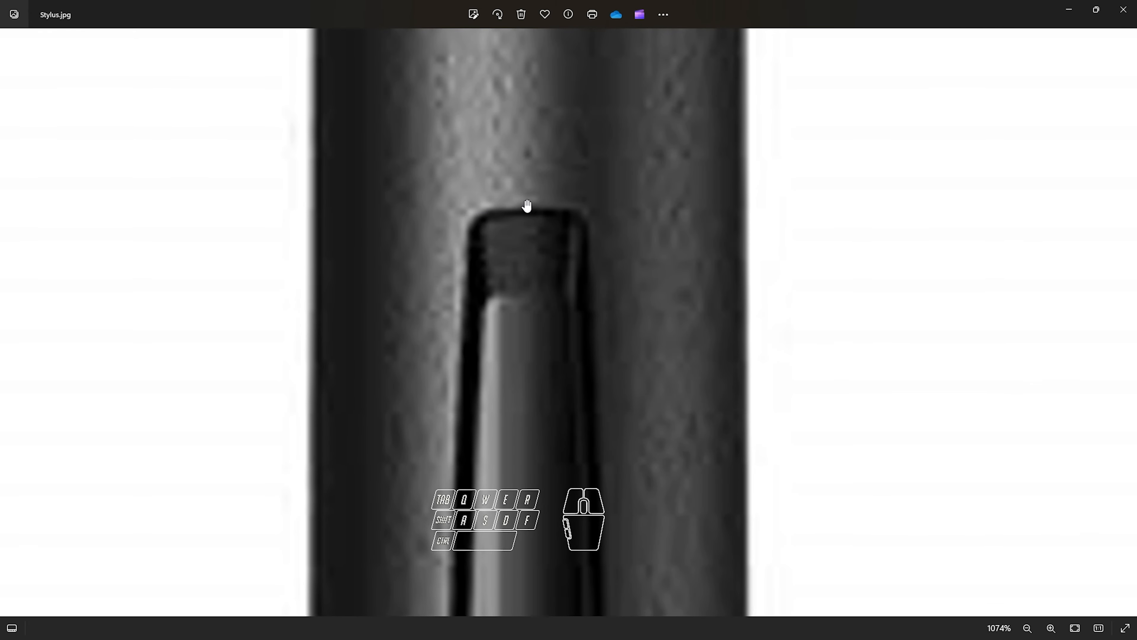
{"action": "left_click_drag", "start_coordinate": [642, 364], "coordinate": [559, 102]}
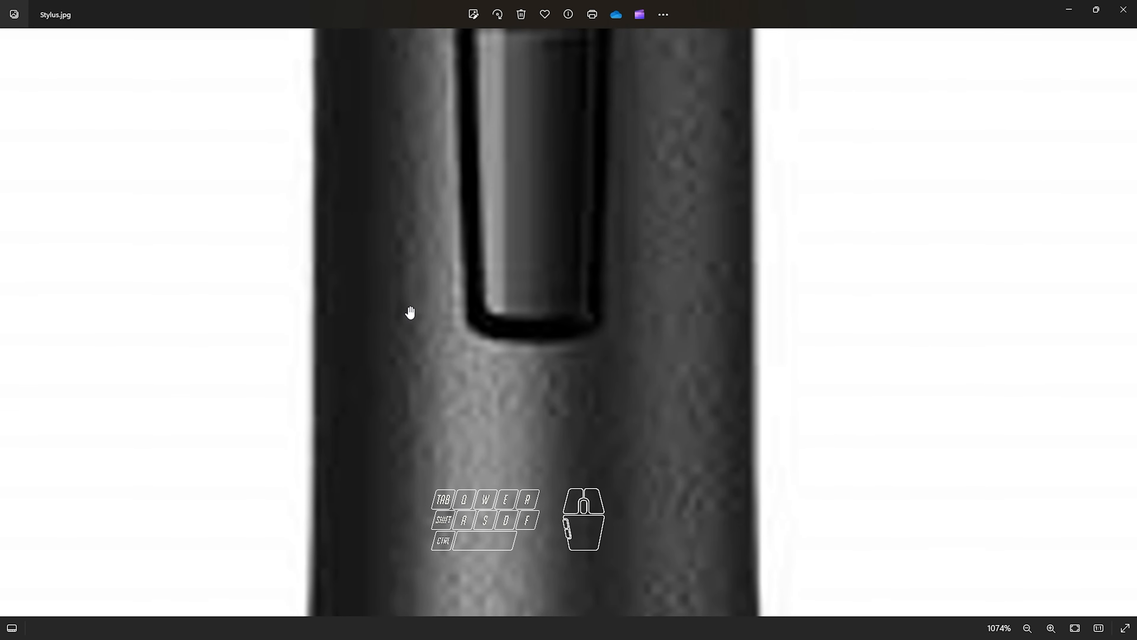
Return to Maya and insert a vertical edge loop down the middle of the button in the front view
{"action": "key", "text": "alt+Tab"}
{"action": "middle_click_drag", "start_coordinate": [392, 455], "coordinate": [394, 482], "text": "alt"}
{"action": "key", "text": "space"}
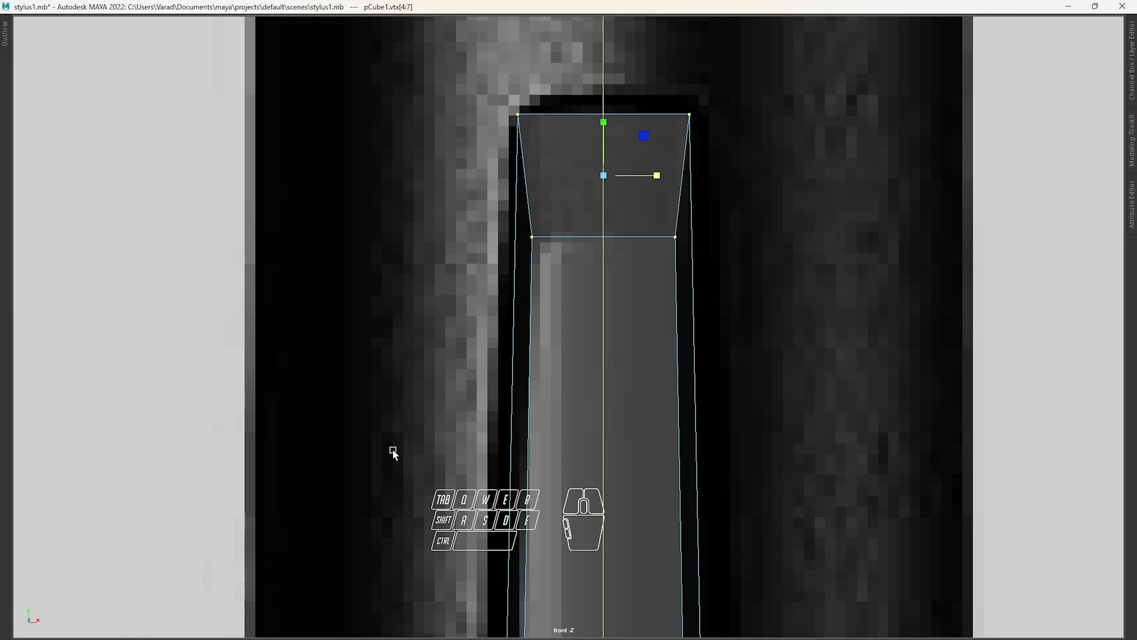
{"action": "scroll", "coordinate": [554, 318], "scroll_direction": "down", "scroll_amount": 5}
{"action": "scroll", "coordinate": [550, 345], "scroll_direction": "up", "scroll_amount": 4}
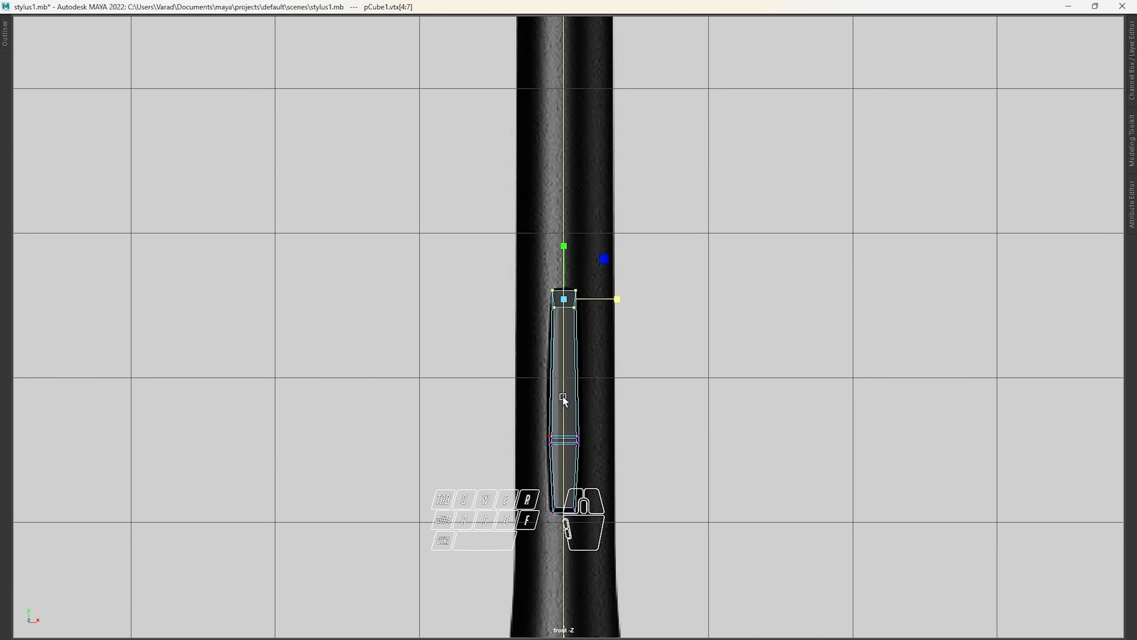
{"action": "scroll", "coordinate": [559, 342], "scroll_direction": "up", "scroll_amount": 3}
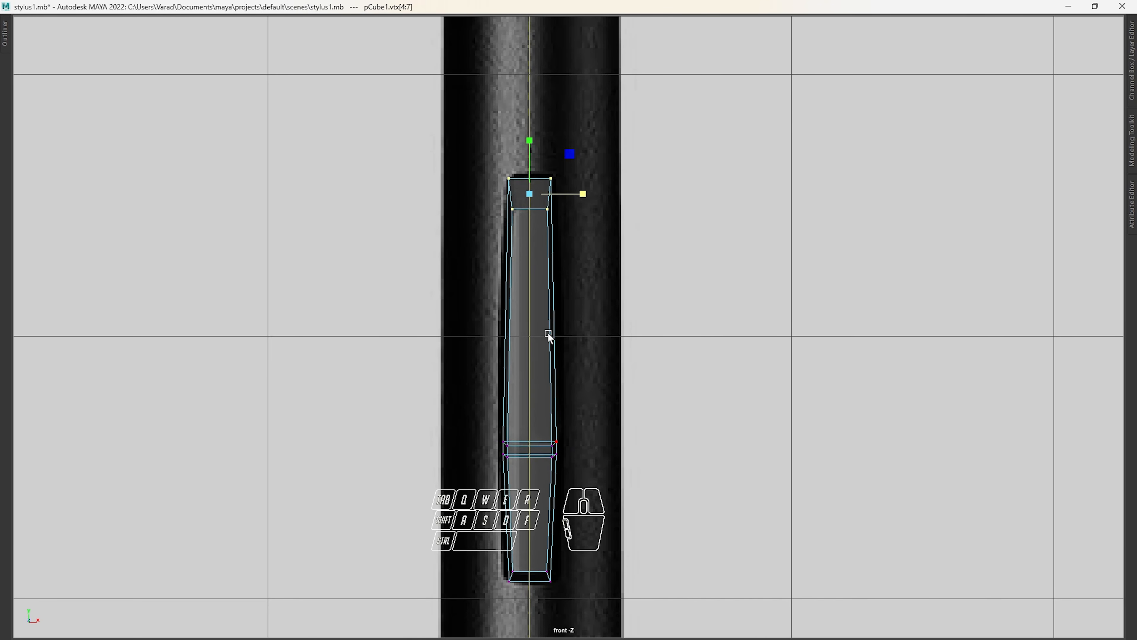
{"action": "right_click_drag", "start_coordinate": [532, 304], "coordinate": [474, 304], "text": "shift"}
{"action": "left_click", "coordinate": [757, 106]}
{"action": "left_click", "coordinate": [521, 281]}
{"action": "scroll", "coordinate": [529, 215], "scroll_direction": "up", "scroll_amount": 1}
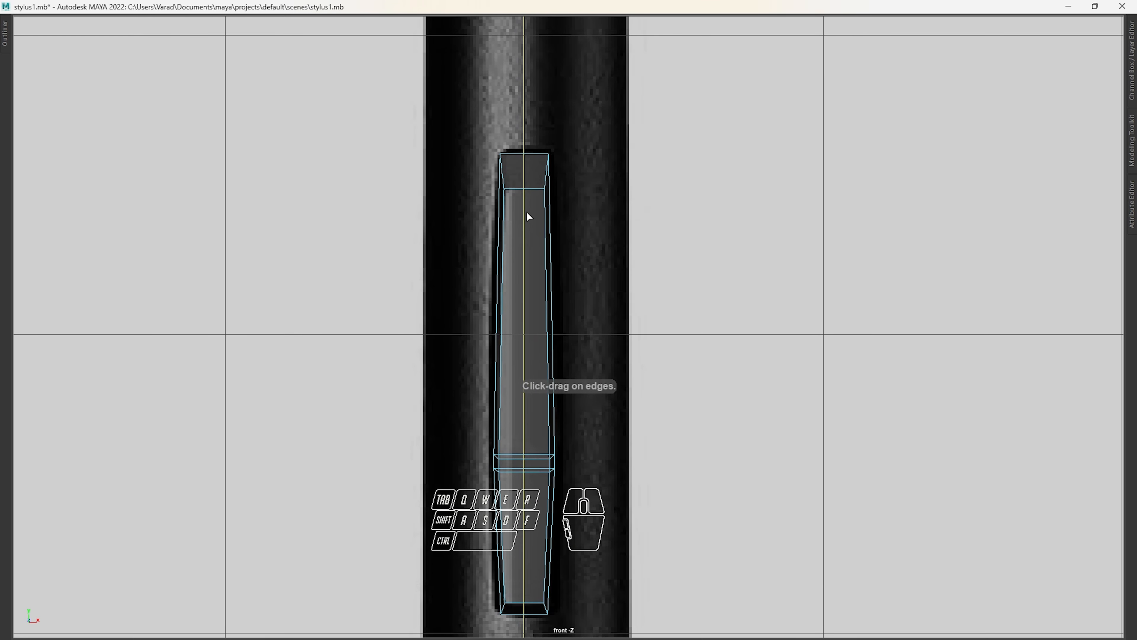
{"action": "left_click_drag", "start_coordinate": [521, 190], "coordinate": [523, 192], "text": "shift"}
Check both ends of the button against the reference, then raise the two middle vertices at its top end slightly
{"action": "middle_click_drag", "start_coordinate": [520, 417], "coordinate": [536, 207], "text": "alt"}
{"action": "scroll", "coordinate": [495, 356], "scroll_direction": "up", "scroll_amount": 6}
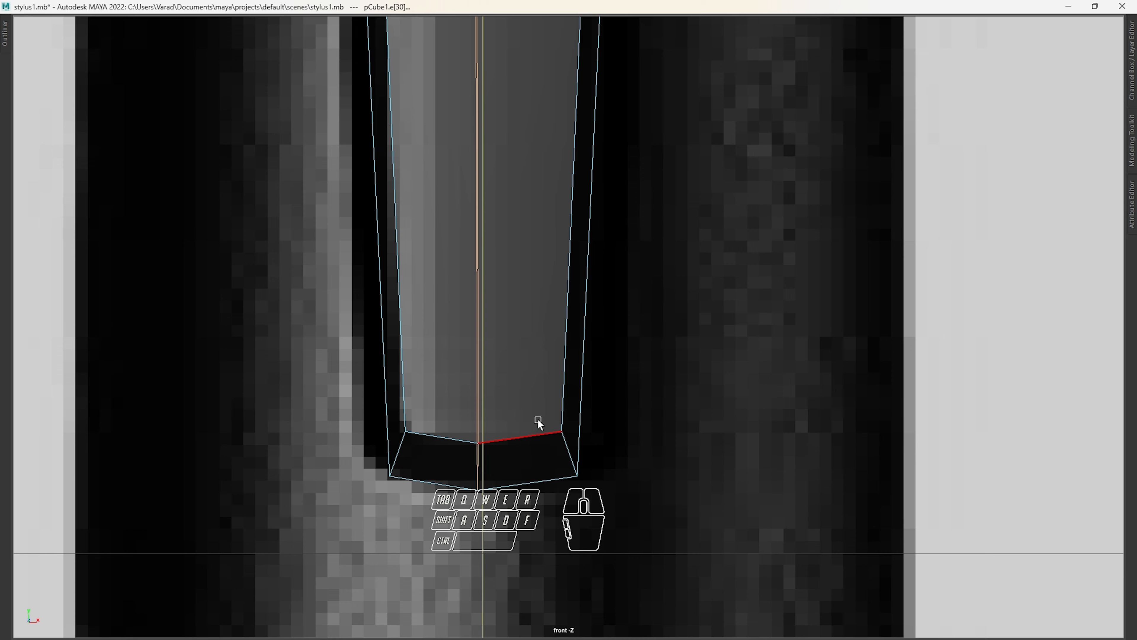
{"action": "key", "text": "a"}
{"action": "scroll", "coordinate": [550, 340], "scroll_direction": "up", "scroll_amount": 8}
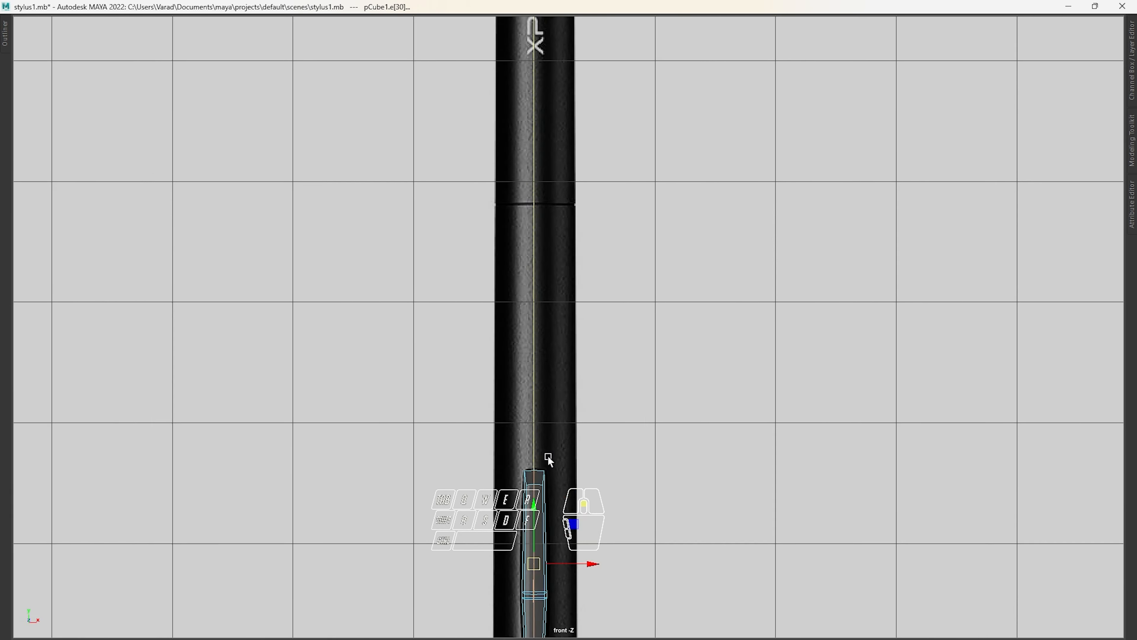
{"action": "scroll", "coordinate": [496, 357], "scroll_direction": "up", "scroll_amount": 5}
{"action": "middle_click_drag", "start_coordinate": [495, 351], "coordinate": [559, 337], "text": "alt"}
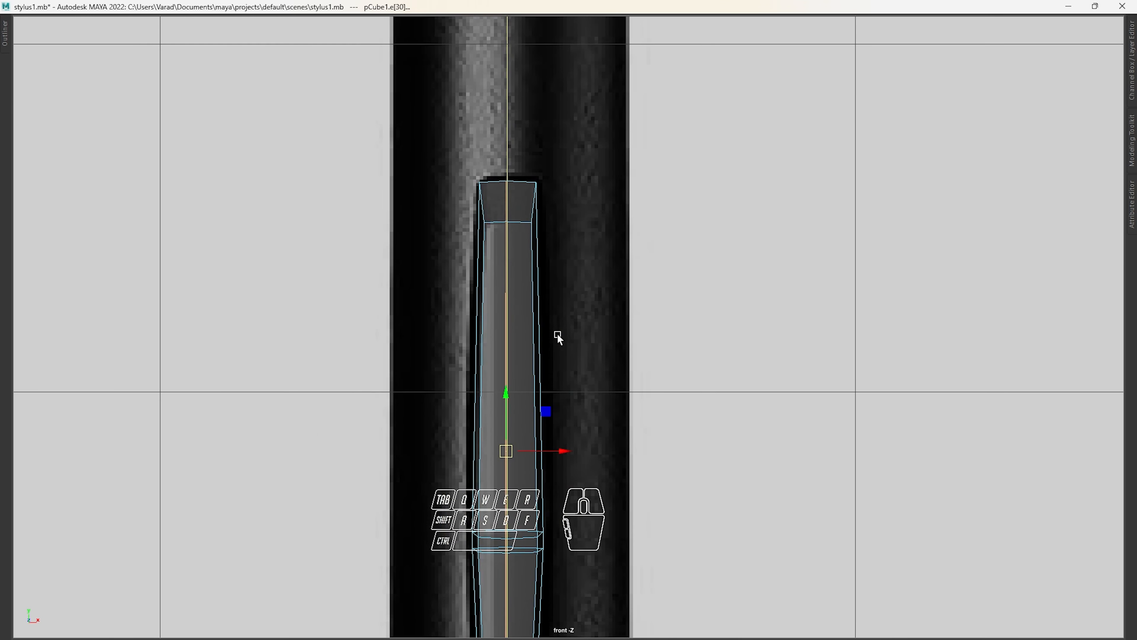
{"action": "scroll", "coordinate": [558, 334], "scroll_direction": "up", "scroll_amount": 2}
{"action": "scroll", "coordinate": [518, 284], "scroll_direction": "up", "scroll_amount": 3}
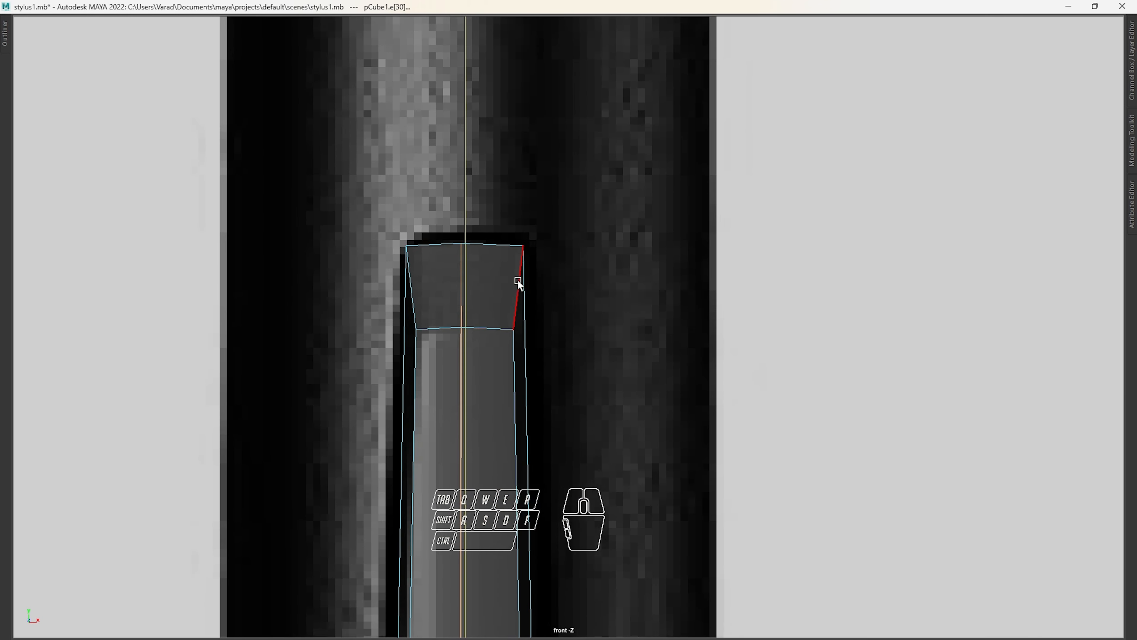
{"action": "middle_click_drag", "start_coordinate": [518, 284], "coordinate": [508, 305], "text": "alt"}
{"action": "right_click_drag", "start_coordinate": [509, 305], "coordinate": [436, 285]}
{"action": "left_click_drag", "start_coordinate": [436, 285], "coordinate": [520, 414]}
{"action": "mouse_move", "coordinate": [489, 269]}
{"action": "left_mouse_down"}
{"action": "mouse_move", "coordinate": [493, 255]}
{"action": "mouse_move", "coordinate": [496, 265]}
{"action": "left_mouse_up"}
{"action": "middle_click_drag", "start_coordinate": [505, 399], "coordinate": [491, 259], "text": "alt"}
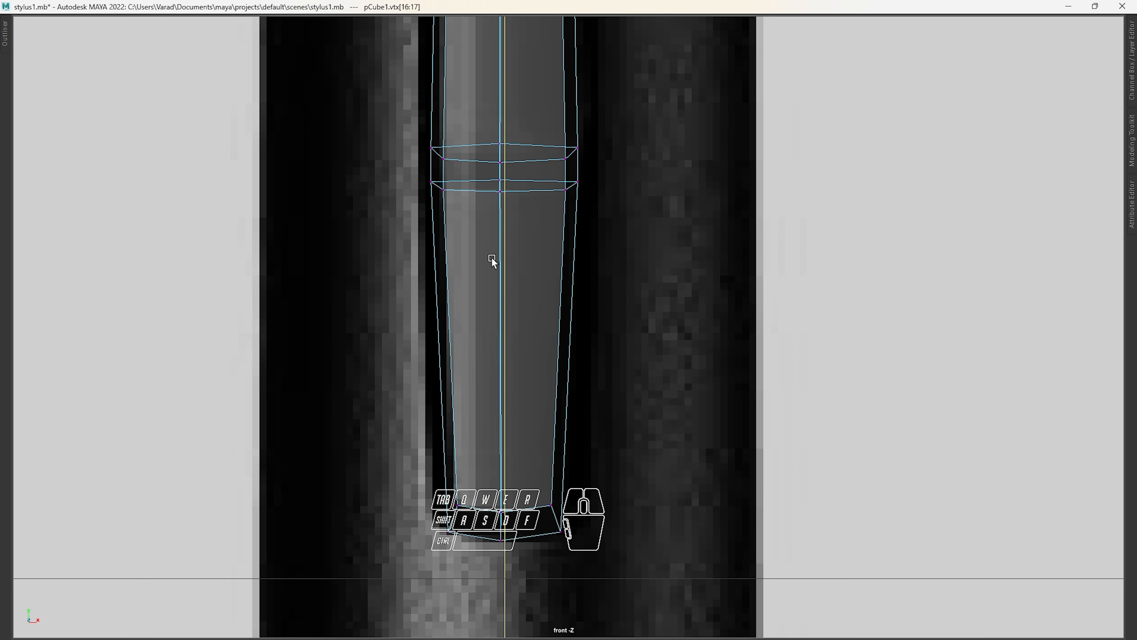
Inspect the button's ends and dividing groove in the perspective view, then undo the vertex move and the vertical edge loop
{"action": "key", "text": "space"}
{"action": "key", "text": "space"}
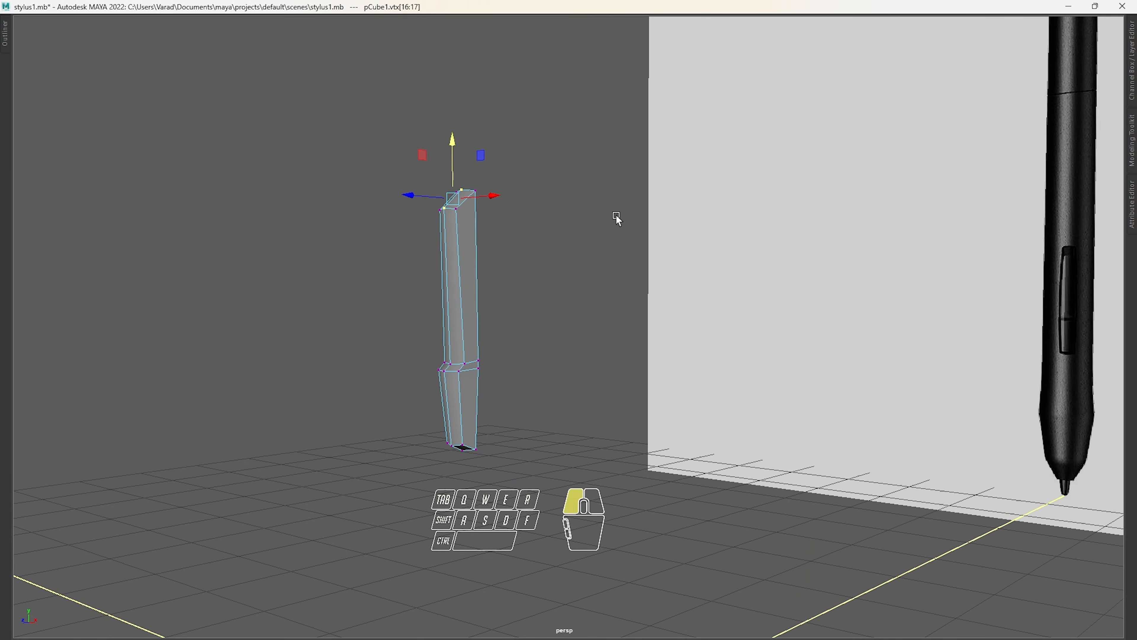
{"action": "left_click_drag", "start_coordinate": [617, 218], "coordinate": [530, 302], "text": "alt"}
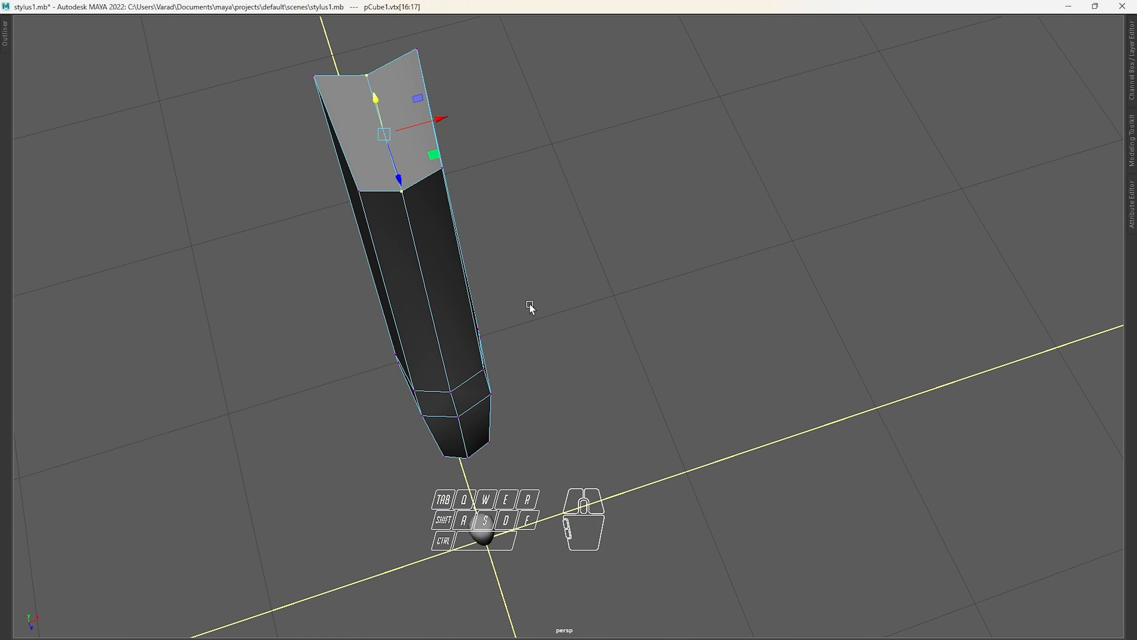
{"action": "scroll", "coordinate": [455, 408], "scroll_direction": "up", "scroll_amount": 5}
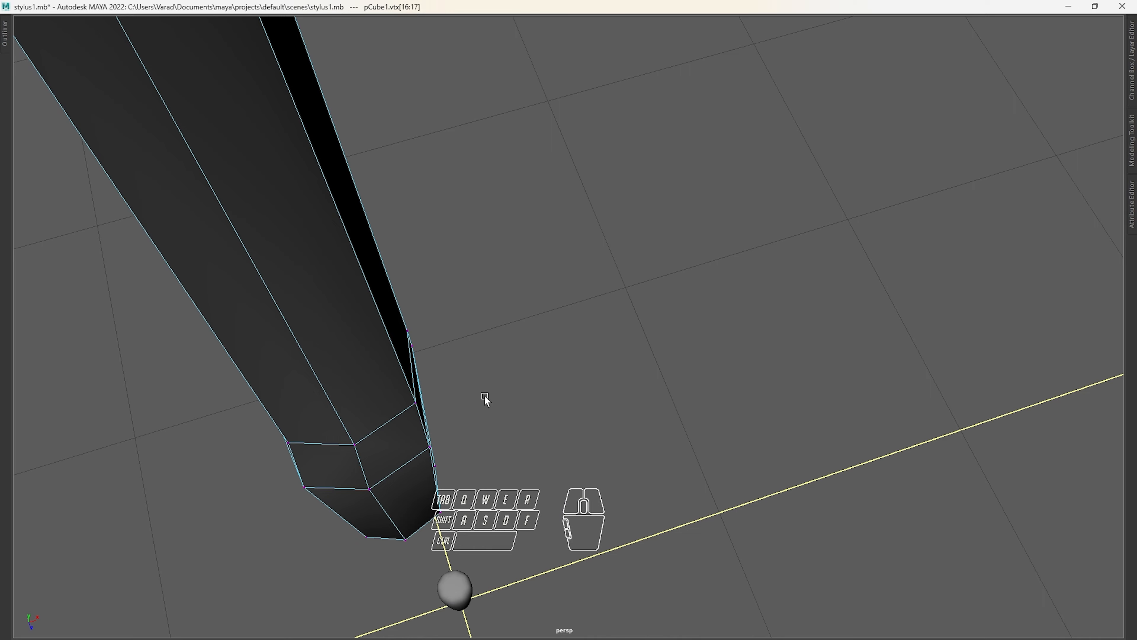
{"action": "left_click_drag", "start_coordinate": [484, 396], "coordinate": [563, 372], "text": "alt"}
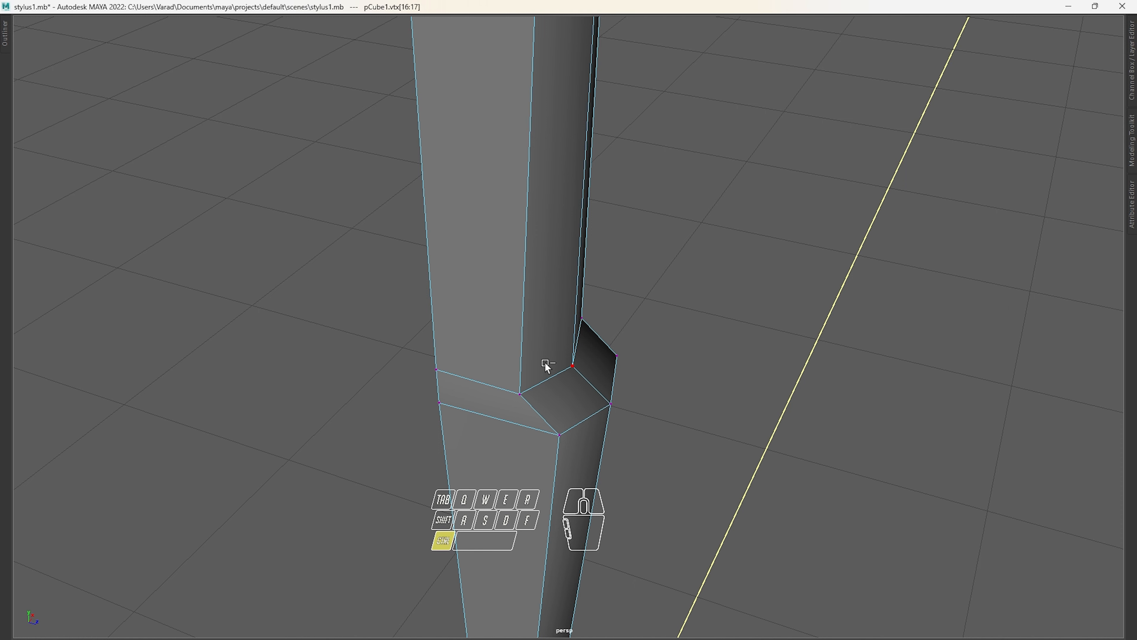
{"action": "key", "text": "ctrl+z"}
{"action": "left_click_drag", "start_coordinate": [558, 363], "coordinate": [474, 352], "text": "alt"}
Reselect the button in the front view, insert a straight vertical edge loop on its centre line and check it in perspective
{"action": "key", "text": "space"}
{"action": "key", "text": "space"}
{"action": "middle_click_drag", "start_coordinate": [459, 341], "coordinate": [451, 437], "text": "alt"}
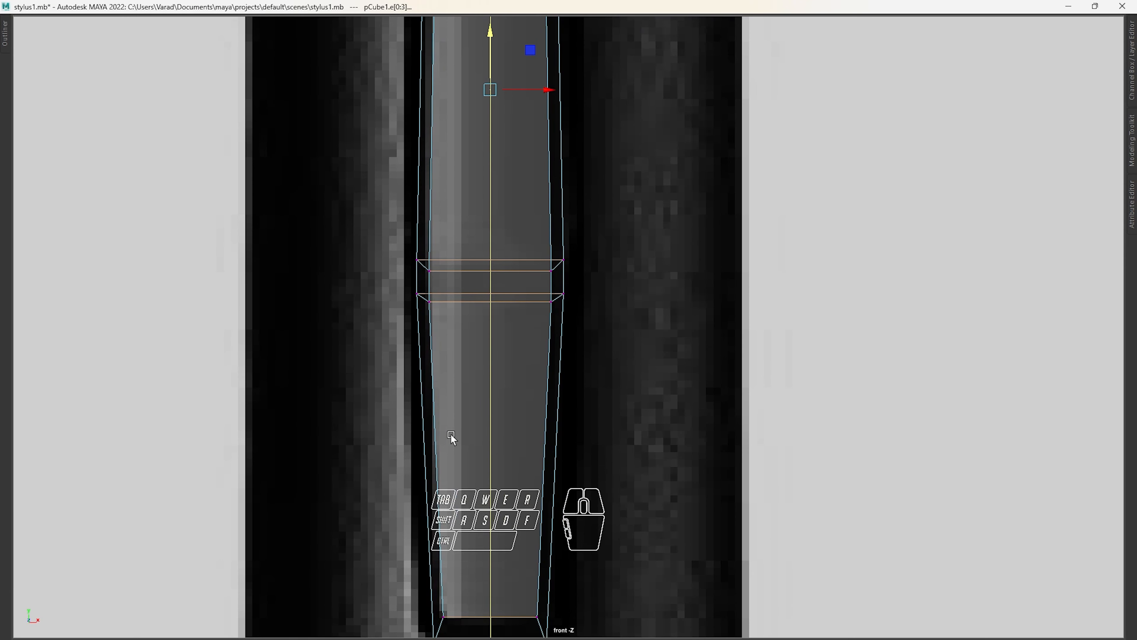
{"action": "left_click", "coordinate": [869, 218]}
{"action": "left_click", "coordinate": [432, 284]}
{"action": "right_click_drag", "start_coordinate": [467, 333], "coordinate": [822, 69]}
{"action": "left_click", "coordinate": [475, 235]}
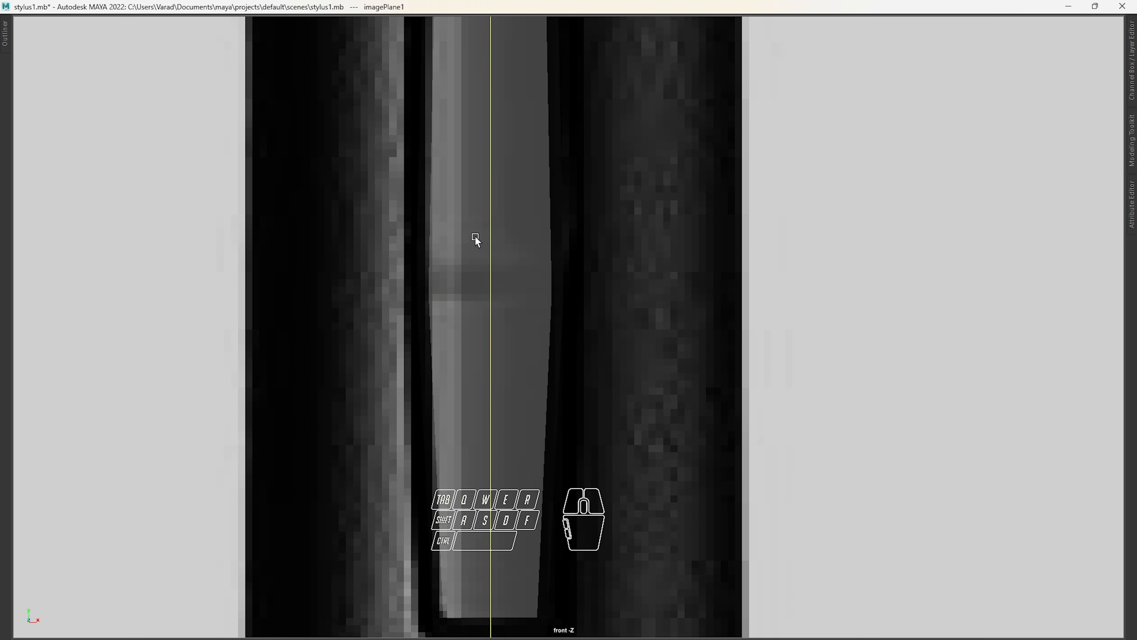
{"action": "left_click", "coordinate": [443, 235]}
{"action": "right_click_drag", "start_coordinate": [490, 222], "coordinate": [403, 235], "text": "shift"}
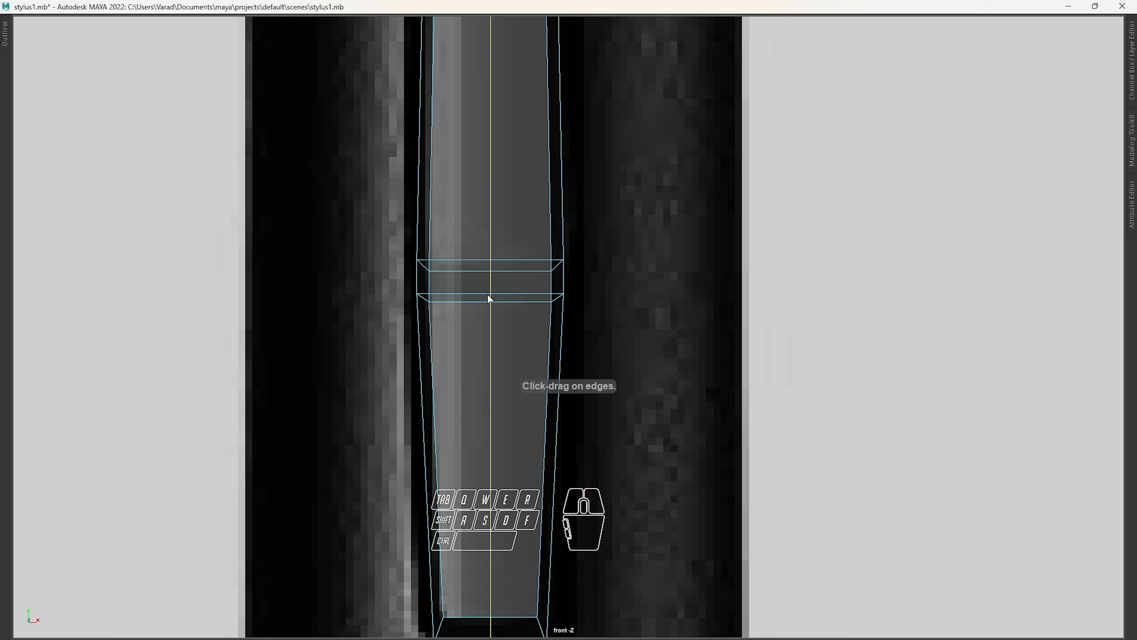
{"action": "middle_click_drag", "start_coordinate": [490, 297], "coordinate": [486, 260], "text": "alt"}
{"action": "left_click", "coordinate": [490, 261]}
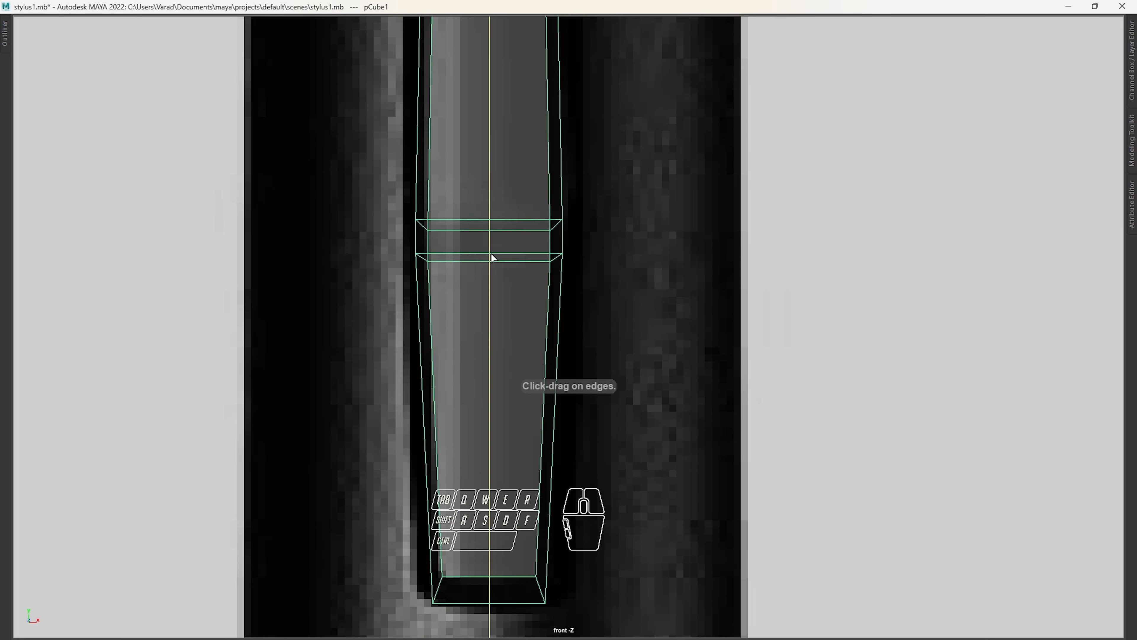
{"action": "left_click_drag", "start_coordinate": [493, 259], "coordinate": [493, 258]}
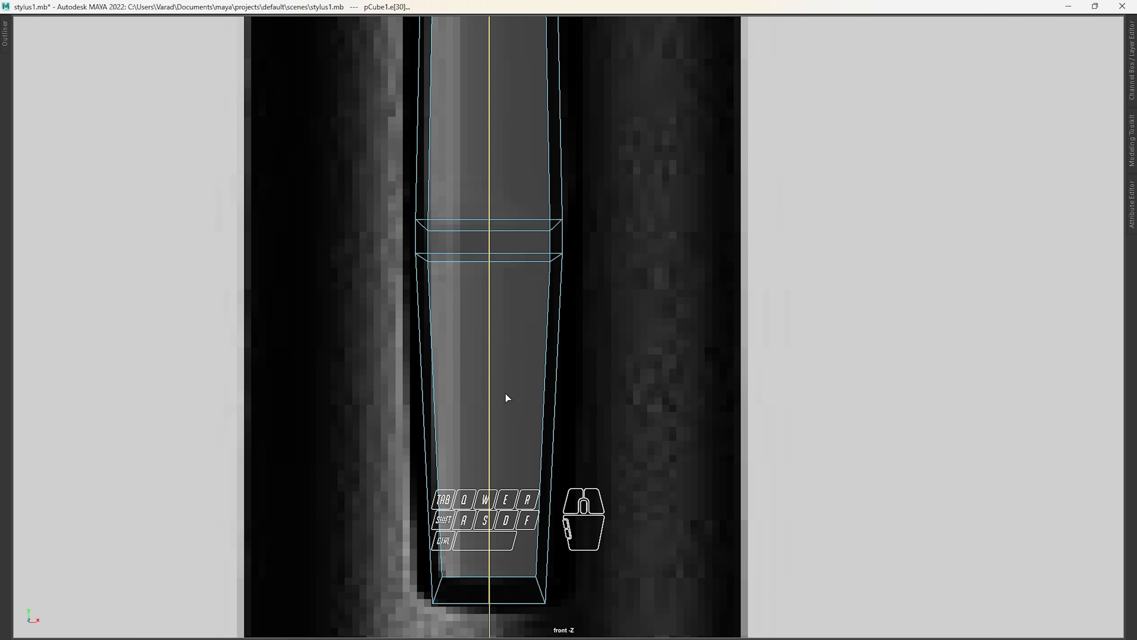
{"action": "middle_click_drag", "start_coordinate": [507, 397], "coordinate": [513, 279], "text": "alt"}
{"action": "key", "text": "space"}
{"action": "key", "text": "space"}
{"action": "left_click_drag", "start_coordinate": [716, 183], "coordinate": [540, 380], "text": "alt"}
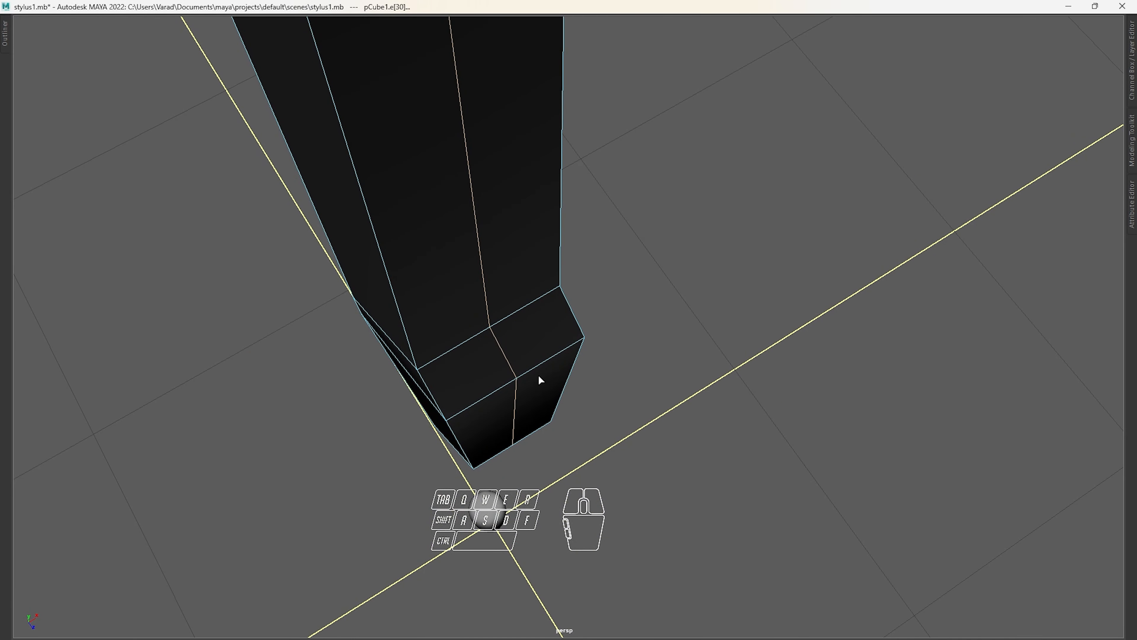
Move the middle vertices at the button's bottom end slightly down in the front view to round that end
{"action": "middle_click_drag", "start_coordinate": [550, 363], "coordinate": [544, 306], "text": "alt"}
{"action": "right_click_drag", "start_coordinate": [542, 302], "coordinate": [448, 259]}
{"action": "mouse_move", "coordinate": [515, 340]}
{"action": "left_mouse_down", "text": "alt"}
{"action": "mouse_move", "coordinate": [497, 317]}
{"action": "mouse_move", "coordinate": [508, 324]}
{"action": "left_mouse_up", "text": "alt"}
{"action": "key", "text": "w"}
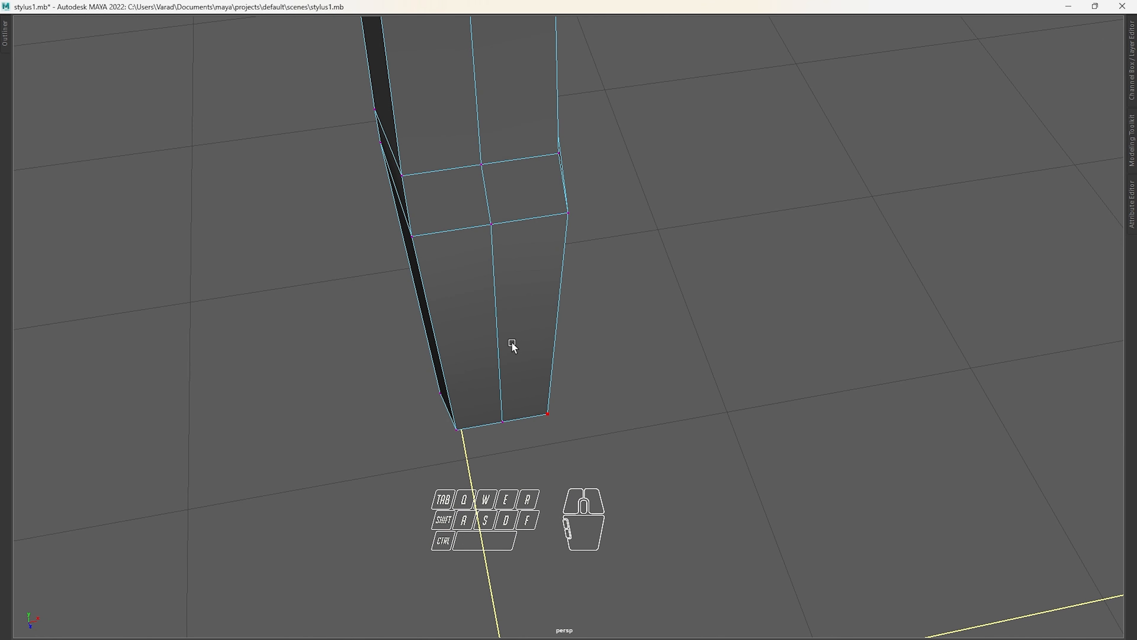
{"action": "key", "text": "space"}
{"action": "key", "text": "space"}
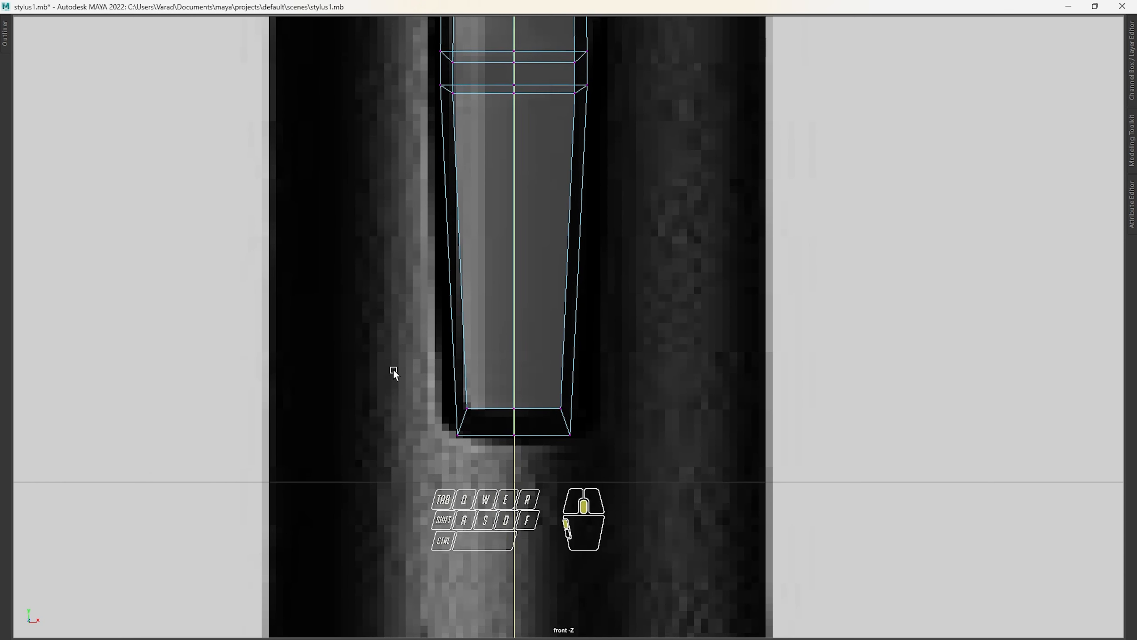
{"action": "left_click_drag", "start_coordinate": [500, 358], "coordinate": [541, 470]}
{"action": "middle_click_drag", "start_coordinate": [534, 303], "coordinate": [504, 457], "text": "alt"}
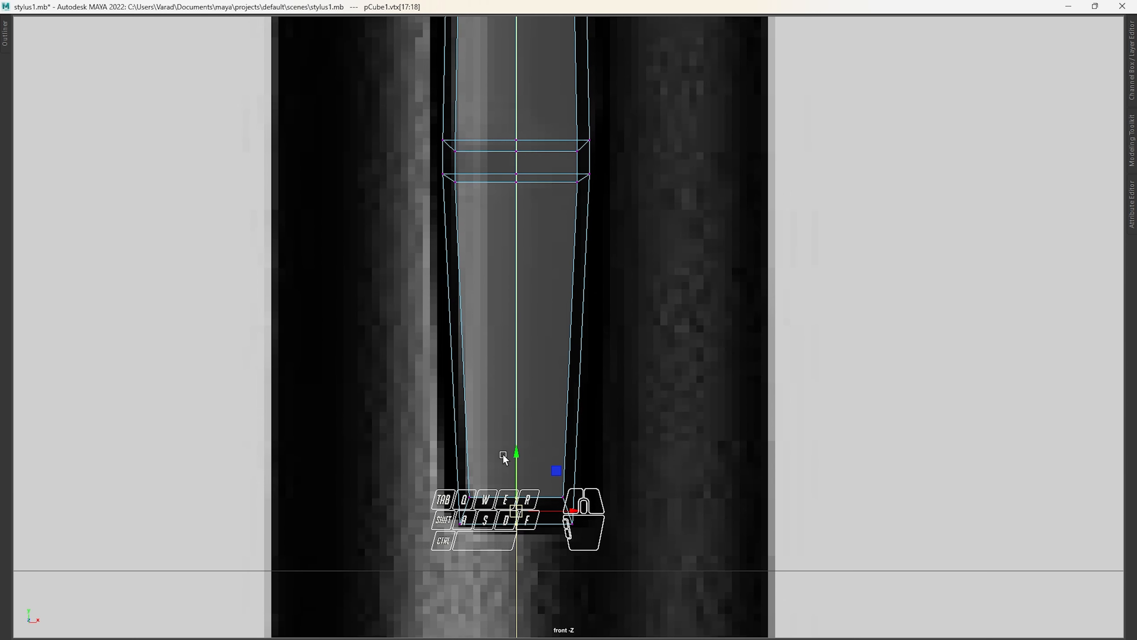
{"action": "left_click_drag", "start_coordinate": [515, 464], "coordinate": [514, 472]}
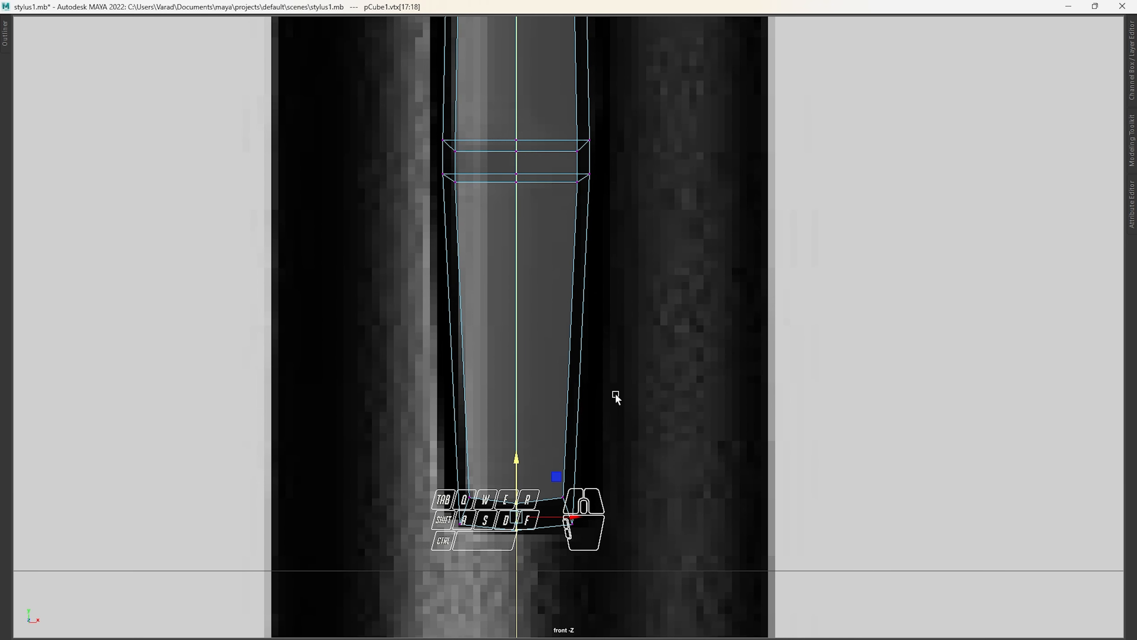
Raise the middle vertices at the button's top end slightly in the front view to round it
{"action": "right_click_drag", "start_coordinate": [614, 394], "coordinate": [620, 159], "text": "alt"}
{"action": "middle_click_drag", "start_coordinate": [620, 159], "coordinate": [614, 277], "text": "alt"}
{"action": "right_click_drag", "start_coordinate": [649, 333], "coordinate": [754, 477], "text": "alt"}
{"action": "middle_click_drag", "start_coordinate": [648, 475], "coordinate": [693, 214], "text": "alt"}
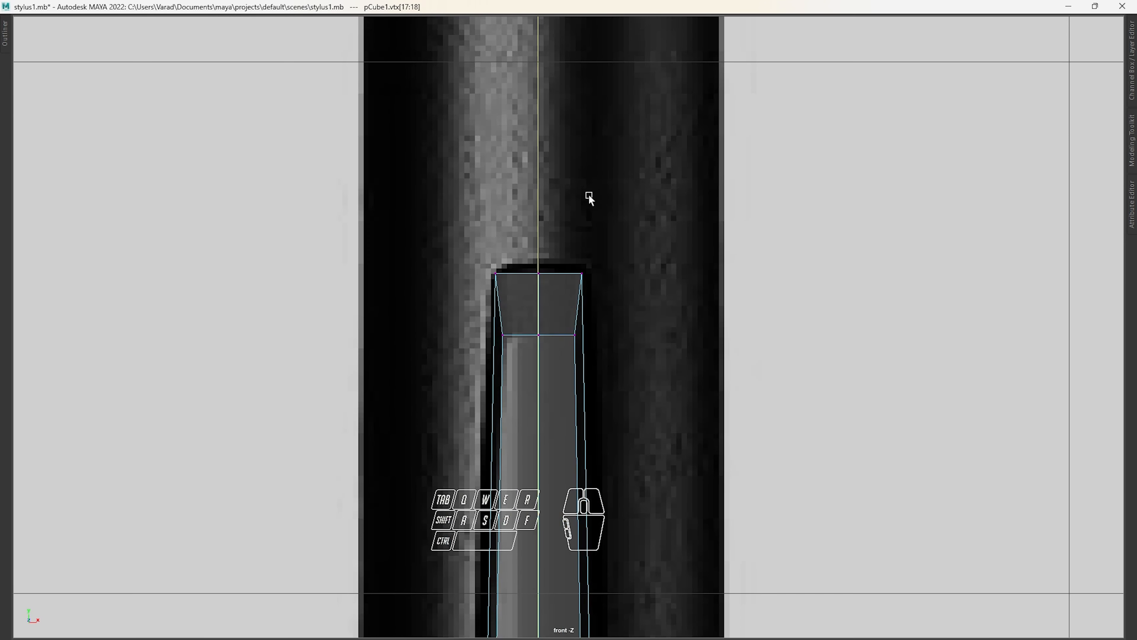
{"action": "left_click_drag", "start_coordinate": [566, 217], "coordinate": [515, 385]}
{"action": "left_click_drag", "start_coordinate": [540, 257], "coordinate": [540, 245]}
Preview the button smoothed in the perspective view, examine its shape from several sides, and return to the unsmoothed display
{"action": "key", "text": "space"}
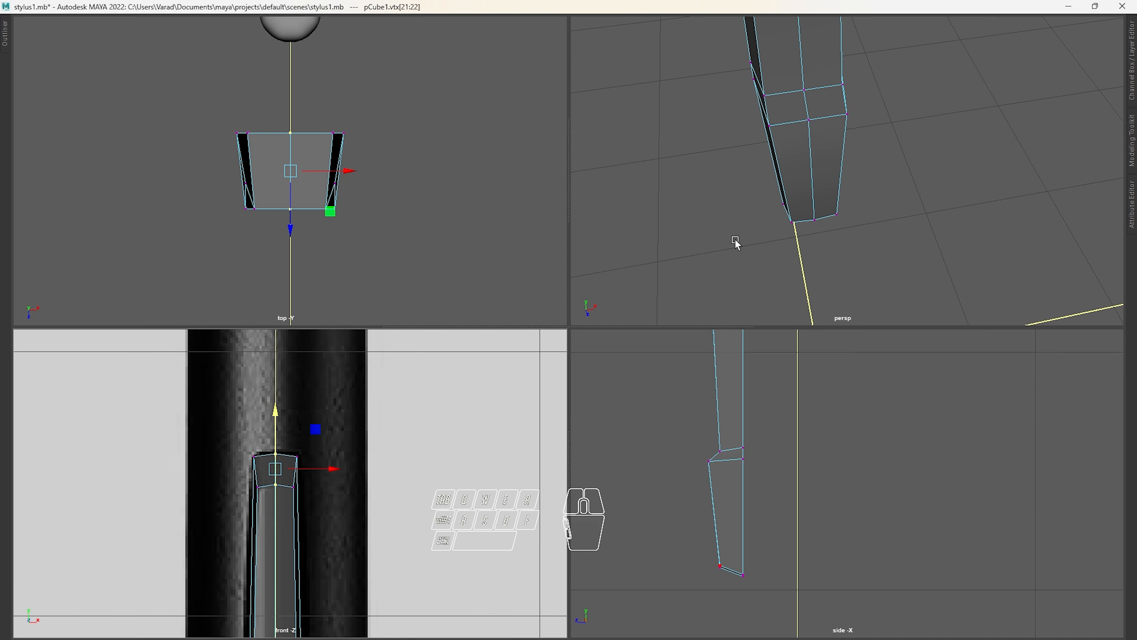
{"action": "key", "text": "space"}
{"action": "left_click_drag", "start_coordinate": [636, 222], "coordinate": [564, 215], "text": "alt"}
{"action": "right_click_drag", "start_coordinate": [564, 215], "coordinate": [507, 206], "text": "alt"}
{"action": "middle_click_drag", "start_coordinate": [508, 206], "coordinate": [526, 311], "text": "alt"}
{"action": "left_click_drag", "start_coordinate": [526, 311], "coordinate": [606, 299], "text": "alt"}
{"action": "right_click_drag", "start_coordinate": [605, 299], "coordinate": [690, 245]}
{"action": "left_click", "coordinate": [759, 312]}
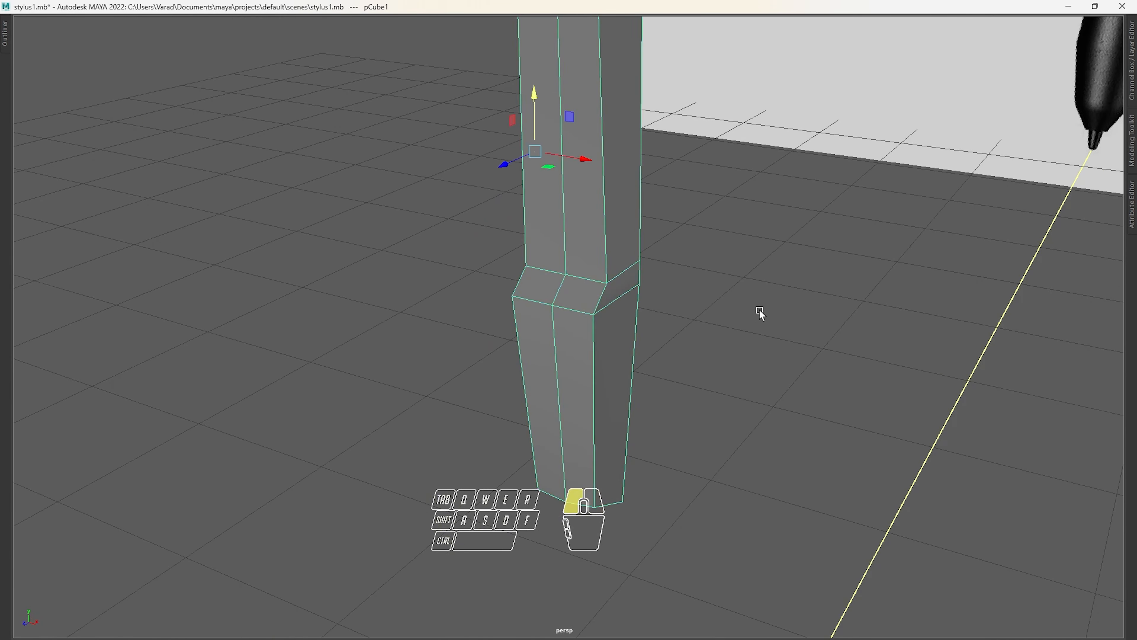
{"action": "left_click", "coordinate": [586, 306]}
{"action": "key", "text": "3"}
{"action": "left_click_drag", "start_coordinate": [589, 308], "coordinate": [694, 307], "text": "alt"}
{"action": "left_click", "coordinate": [693, 303]}
{"action": "middle_click_drag", "start_coordinate": [690, 329], "coordinate": [669, 426], "text": "alt"}
{"action": "left_click_drag", "start_coordinate": [669, 426], "coordinate": [625, 364], "text": "alt"}
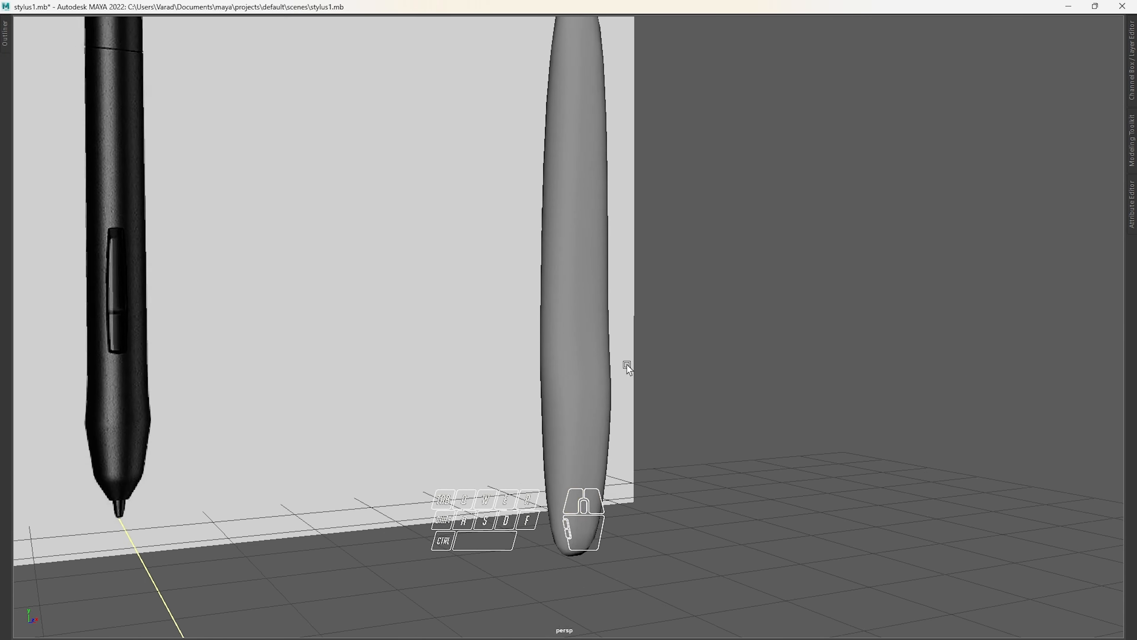
{"action": "right_click_drag", "start_coordinate": [625, 364], "coordinate": [667, 258], "text": "alt"}
{"action": "left_click_drag", "start_coordinate": [667, 259], "coordinate": [543, 261], "text": "alt"}
{"action": "right_click_drag", "start_coordinate": [544, 262], "coordinate": [636, 291], "text": "alt"}
{"action": "left_click_drag", "start_coordinate": [636, 291], "coordinate": [559, 339], "text": "alt"}
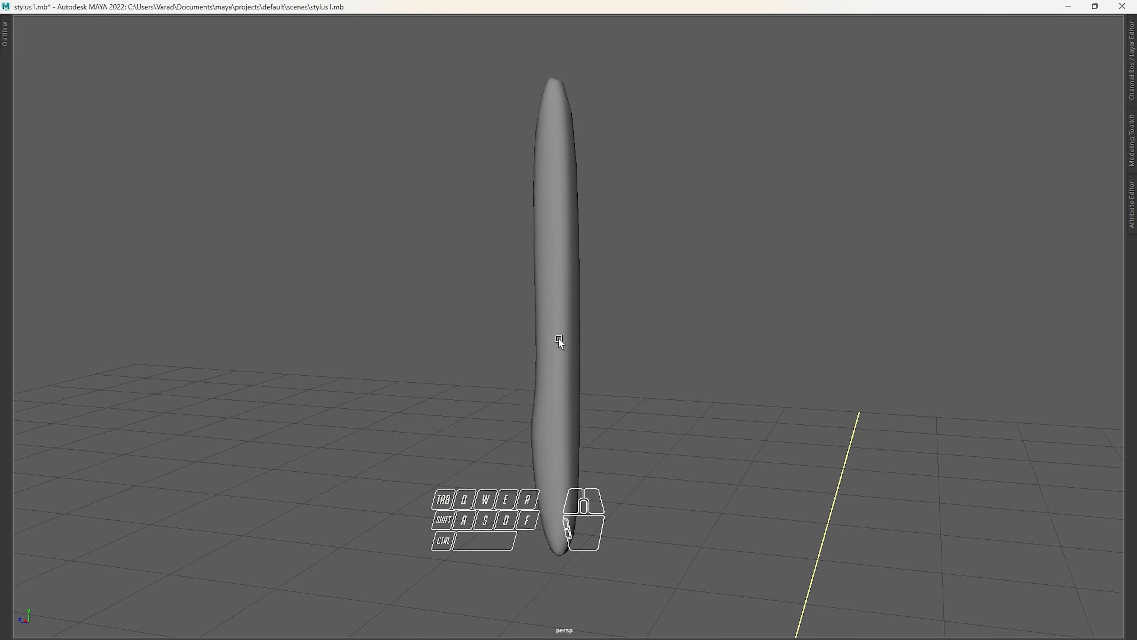
{"action": "left_click", "coordinate": [560, 339]}
{"action": "key", "text": "1"}
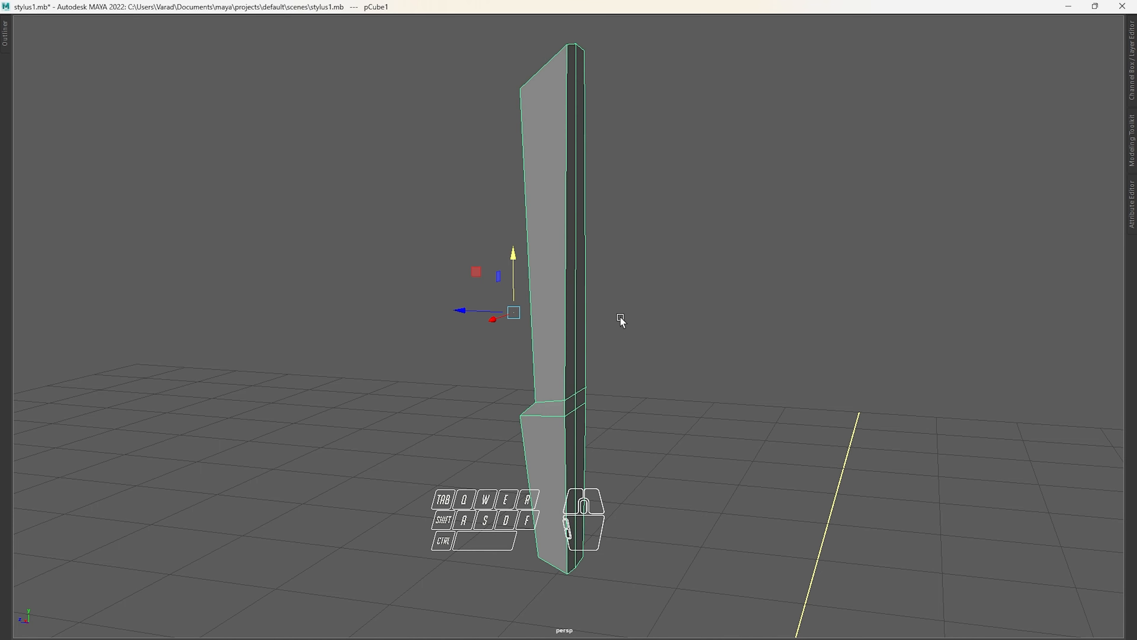
Unhide the stylus body pCylinder1 and examine how the button sits against it
{"action": "left_click_drag", "start_coordinate": [620, 316], "coordinate": [653, 224], "text": "alt"}
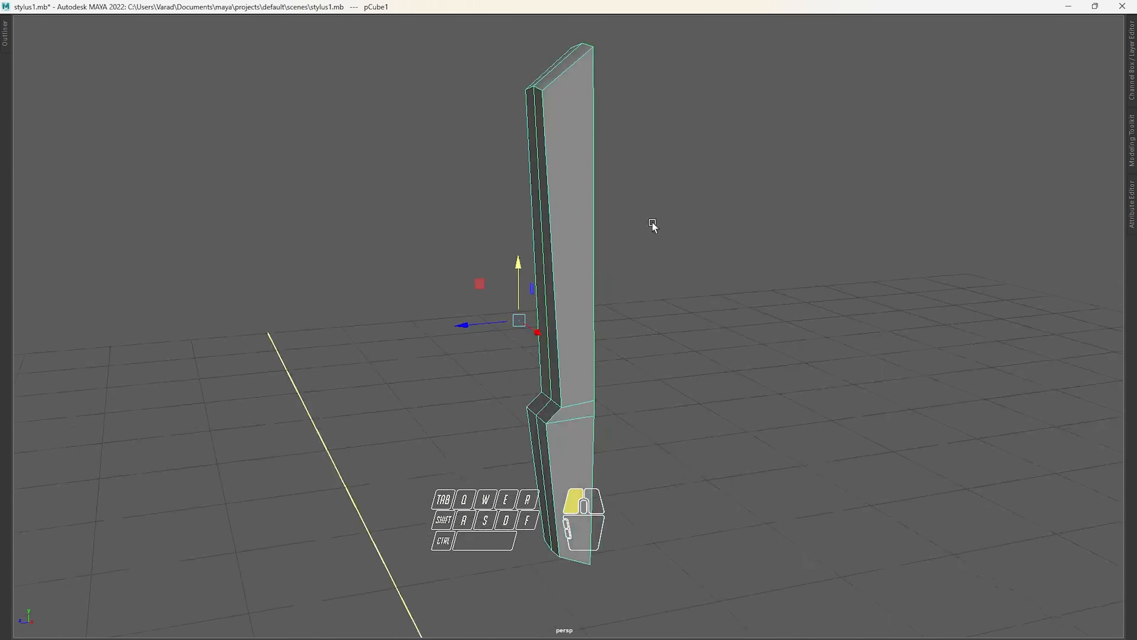
{"action": "scroll", "coordinate": [653, 223], "scroll_direction": "down", "scroll_amount": 4}
{"action": "left_click", "coordinate": [721, 220]}
{"action": "middle_click_drag", "start_coordinate": [721, 220], "coordinate": [648, 278], "text": "alt"}
{"action": "scroll", "coordinate": [648, 278], "scroll_direction": "down", "scroll_amount": 4}
{"action": "left_click_drag", "start_coordinate": [645, 233], "coordinate": [558, 214], "text": "alt"}
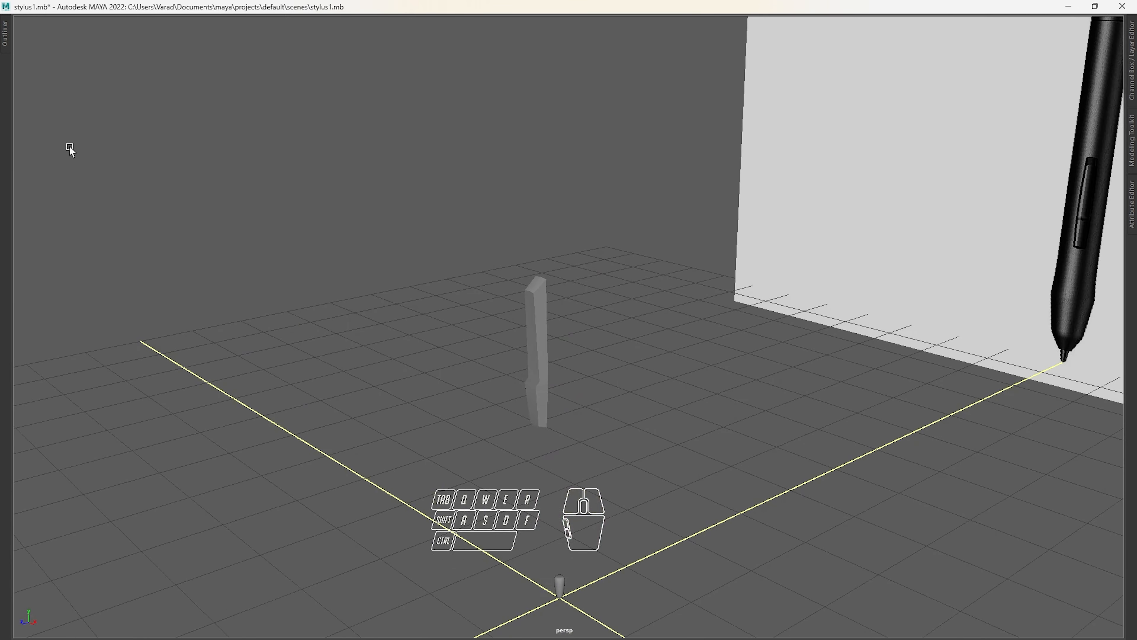
{"action": "left_click", "coordinate": [3, 38]}
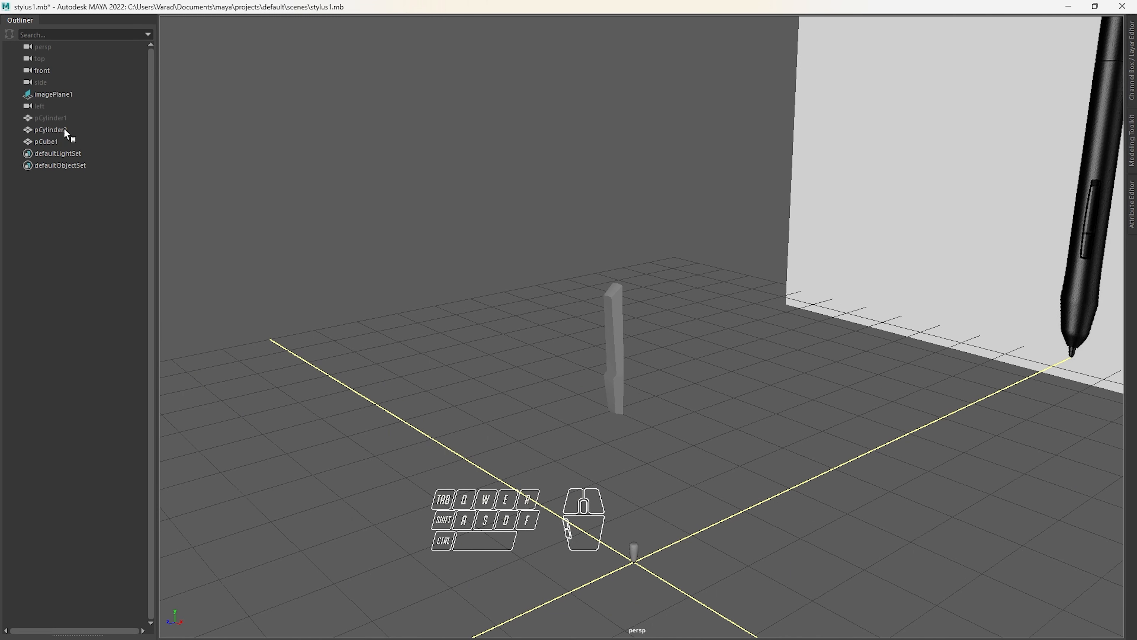
{"action": "left_click", "coordinate": [79, 118]}
{"action": "key", "text": "shift+h"}
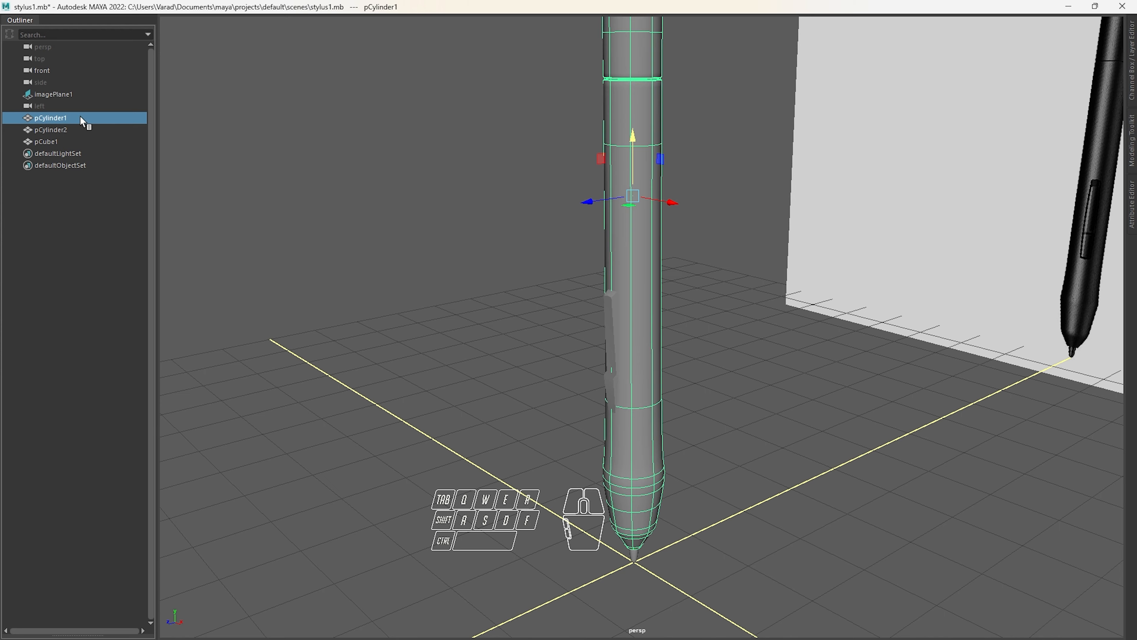
{"action": "left_click", "coordinate": [204, 203]}
{"action": "left_click_drag", "start_coordinate": [646, 348], "coordinate": [561, 294], "text": "alt"}
{"action": "scroll", "coordinate": [616, 261], "scroll_direction": "up", "scroll_amount": 4}
{"action": "scroll", "coordinate": [733, 353], "scroll_direction": "up", "scroll_amount": 3}
Isolate the button and delete all the faces on its back side, which faces the stylus body
{"action": "left_click", "coordinate": [601, 295]}
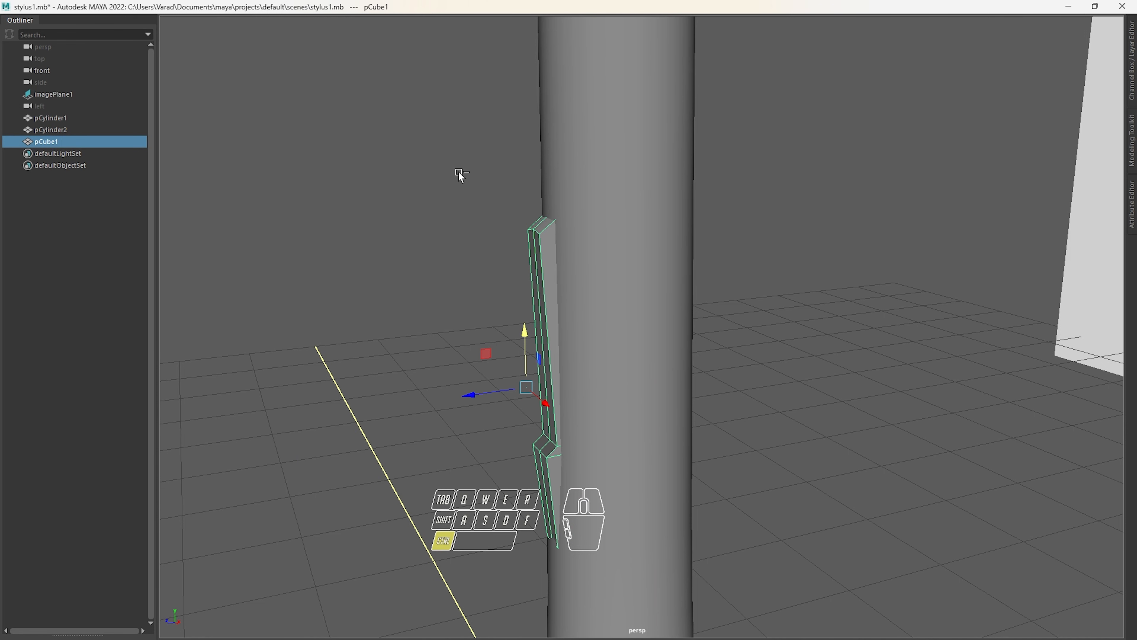
{"action": "key", "text": "ctrl+1"}
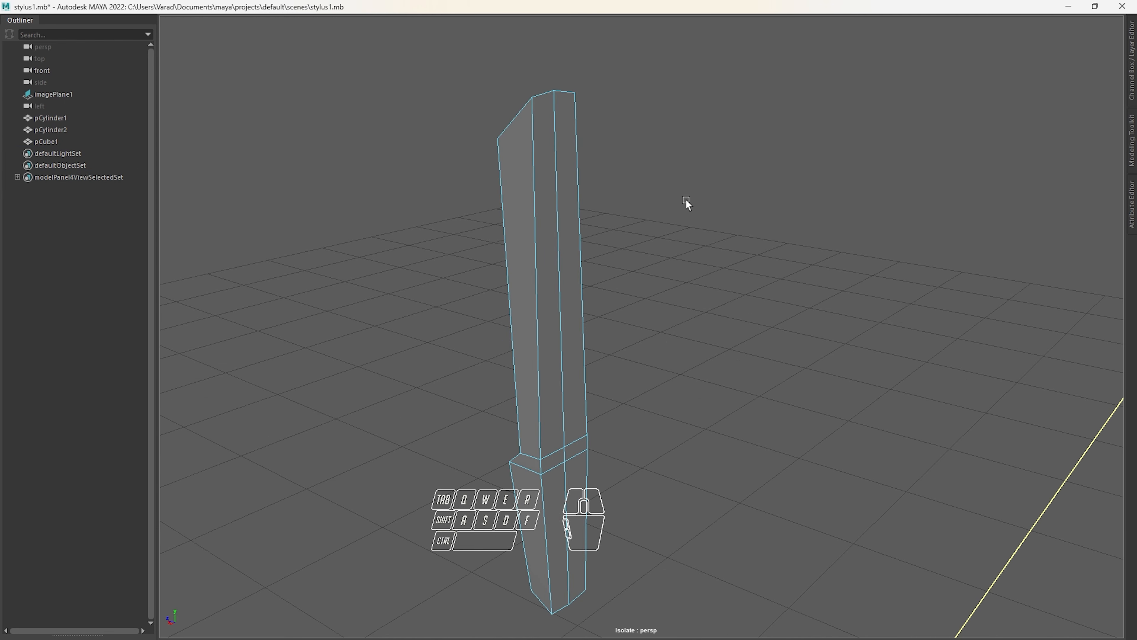
{"action": "right_click_drag", "start_coordinate": [523, 219], "coordinate": [665, 137]}
{"action": "left_click", "coordinate": [667, 136]}
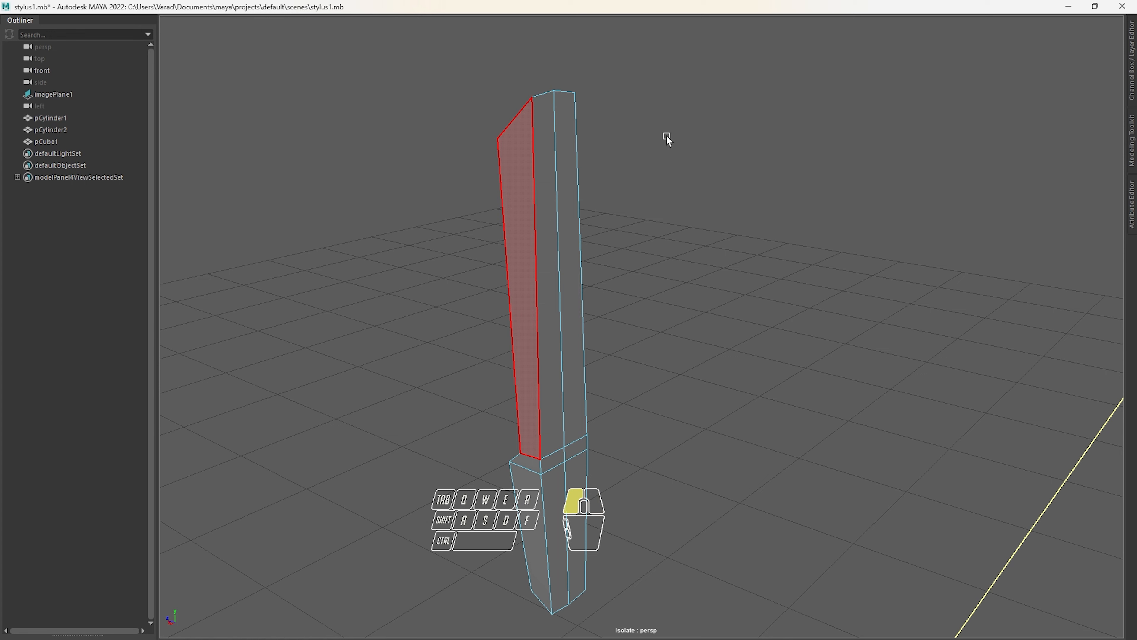
{"action": "left_click", "coordinate": [524, 245]}
{"action": "right_click_drag", "start_coordinate": [551, 228], "coordinate": [551, 269]}
{"action": "left_click", "coordinate": [548, 255]}
{"action": "left_click", "coordinate": [574, 274], "text": "shift"}
{"action": "left_click", "coordinate": [556, 460], "text": "shift"}
{"action": "left_click", "coordinate": [576, 452], "text": "shift"}
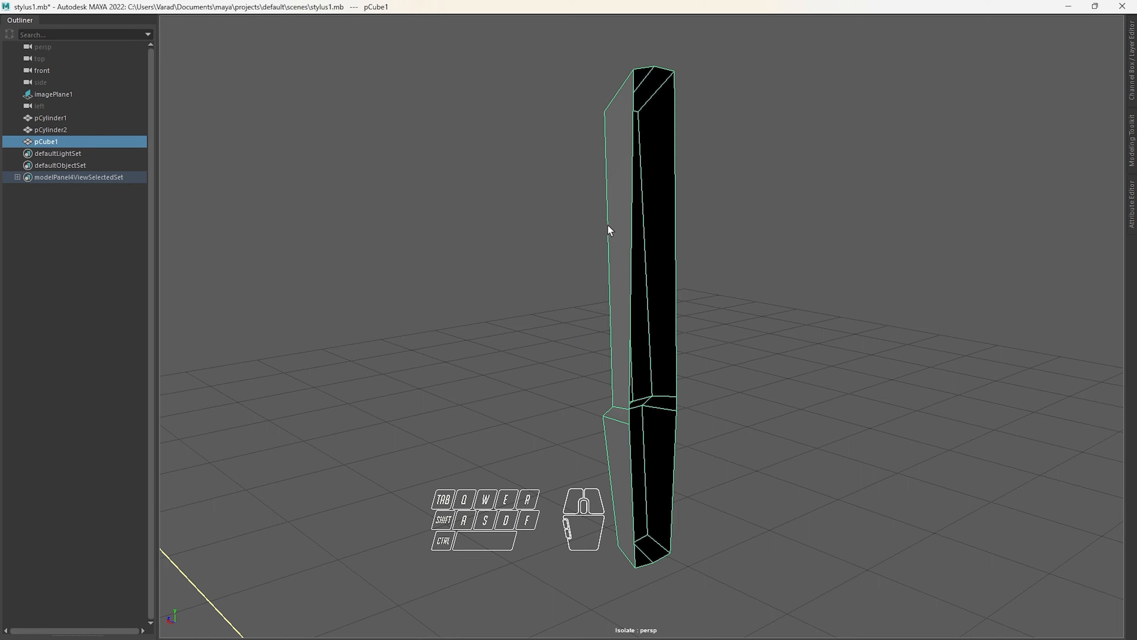
Bevel all of the button's edges except the vertical centre loop, with a fraction of 0.44 and 1 segment
{"action": "left_click_drag", "start_coordinate": [608, 225], "coordinate": [663, 191], "text": "alt"}
{"action": "right_click_drag", "start_coordinate": [662, 190], "coordinate": [674, 175]}
{"action": "left_click_drag", "start_coordinate": [674, 174], "coordinate": [608, 171], "text": "alt"}
{"action": "left_click_drag", "start_coordinate": [525, 122], "coordinate": [788, 605]}
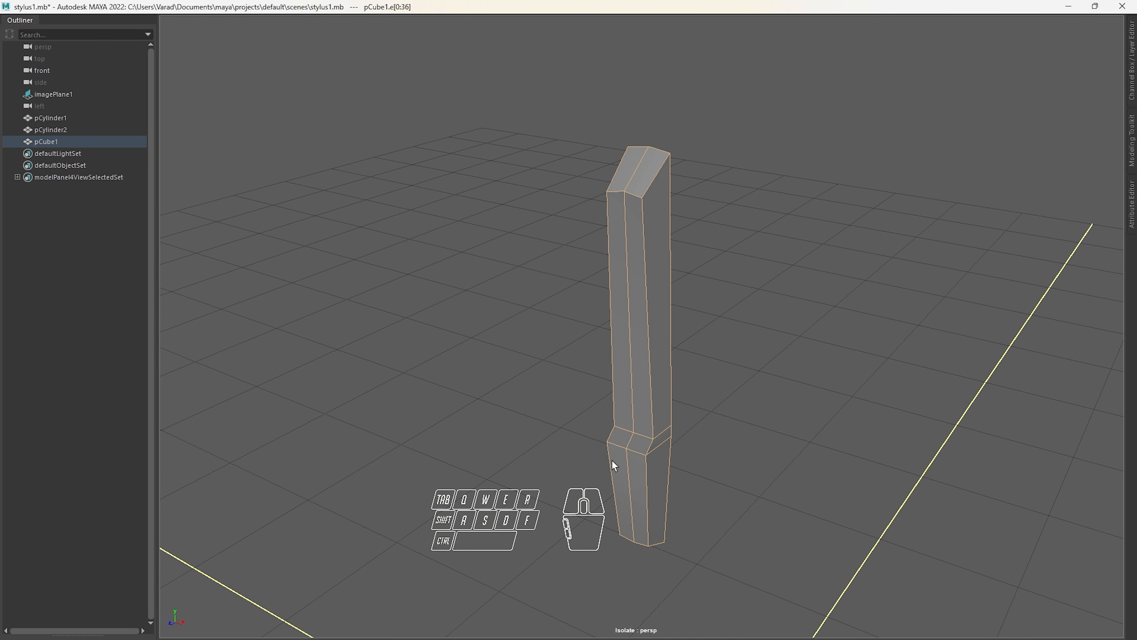
{"action": "left_click_drag", "start_coordinate": [611, 462], "coordinate": [616, 251], "text": "alt"}
{"action": "double_click", "coordinate": [639, 172], "text": "ctrl"}
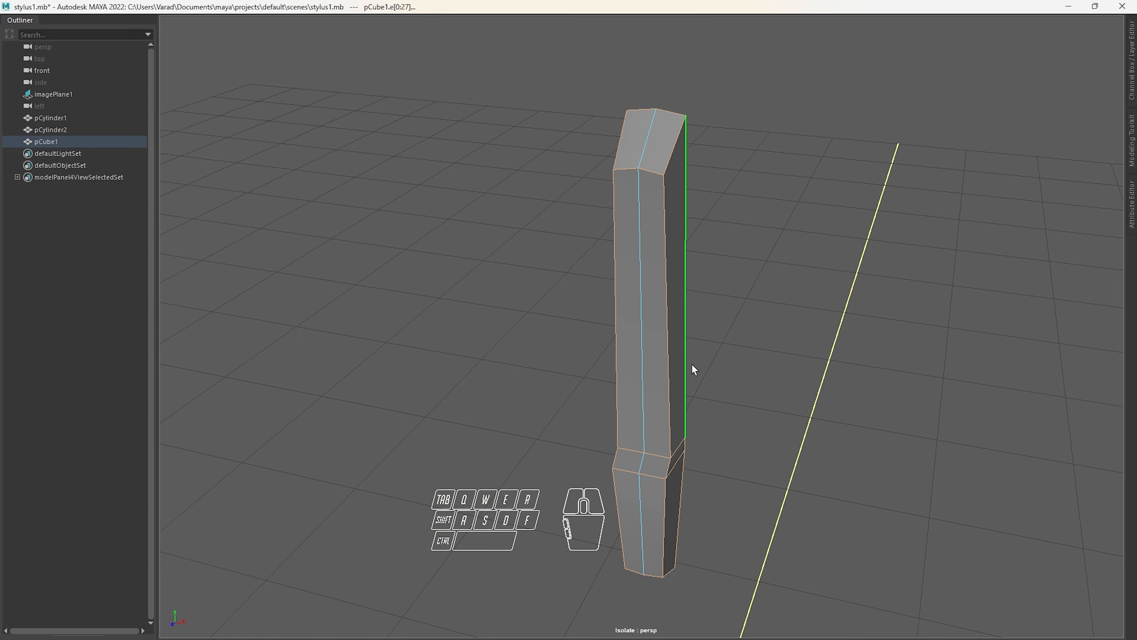
{"action": "left_click_drag", "start_coordinate": [693, 368], "coordinate": [623, 262], "text": "alt"}
{"action": "right_click_drag", "start_coordinate": [623, 258], "coordinate": [680, 262], "text": "shift"}
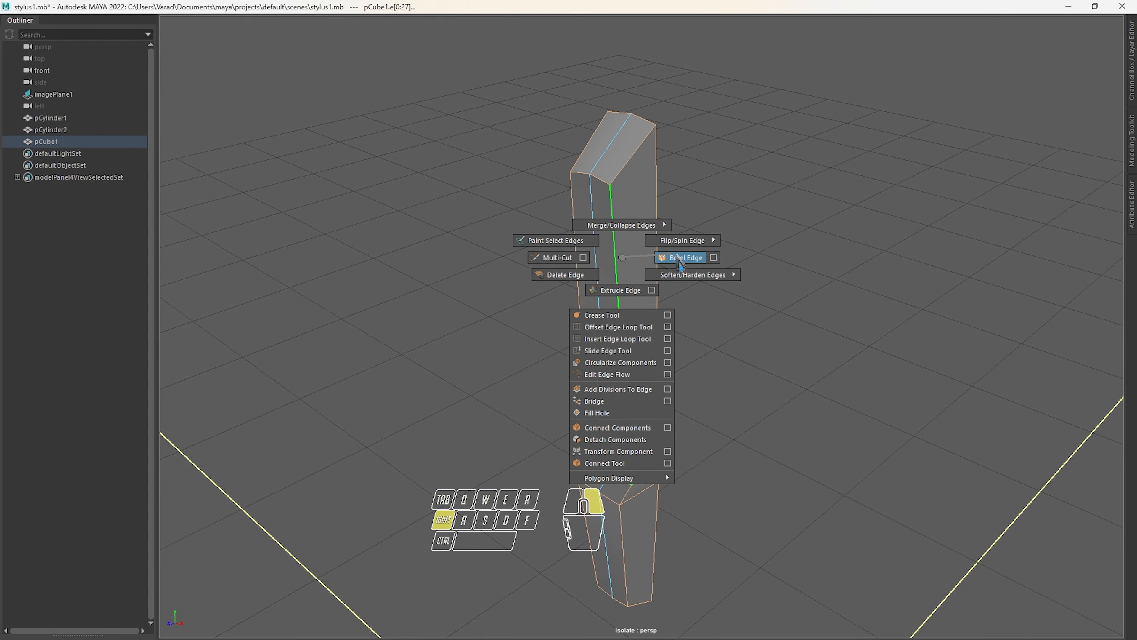
{"action": "left_click_drag", "start_coordinate": [636, 250], "coordinate": [698, 280], "text": "alt"}
{"action": "mouse_move", "coordinate": [933, 257]}
{"action": "left_mouse_down", "text": "ctrl"}
{"action": "mouse_move", "coordinate": [944, 258]}
{"action": "mouse_move", "coordinate": [929, 258]}
{"action": "left_mouse_up", "text": "ctrl"}
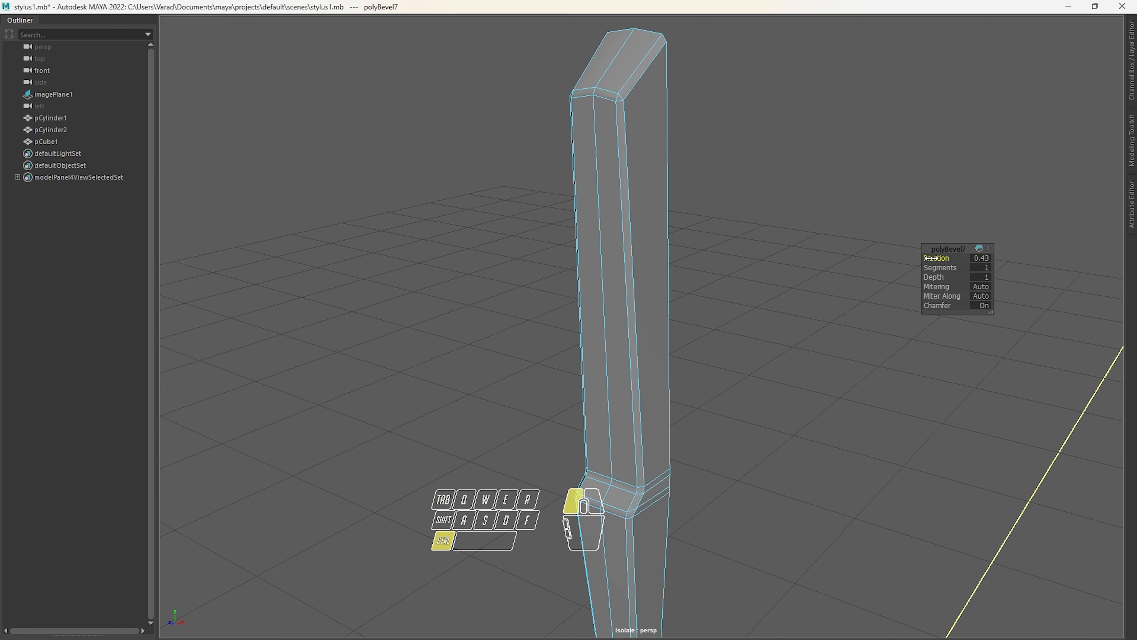
{"action": "left_click_drag", "start_coordinate": [716, 258], "coordinate": [654, 213], "text": "alt"}
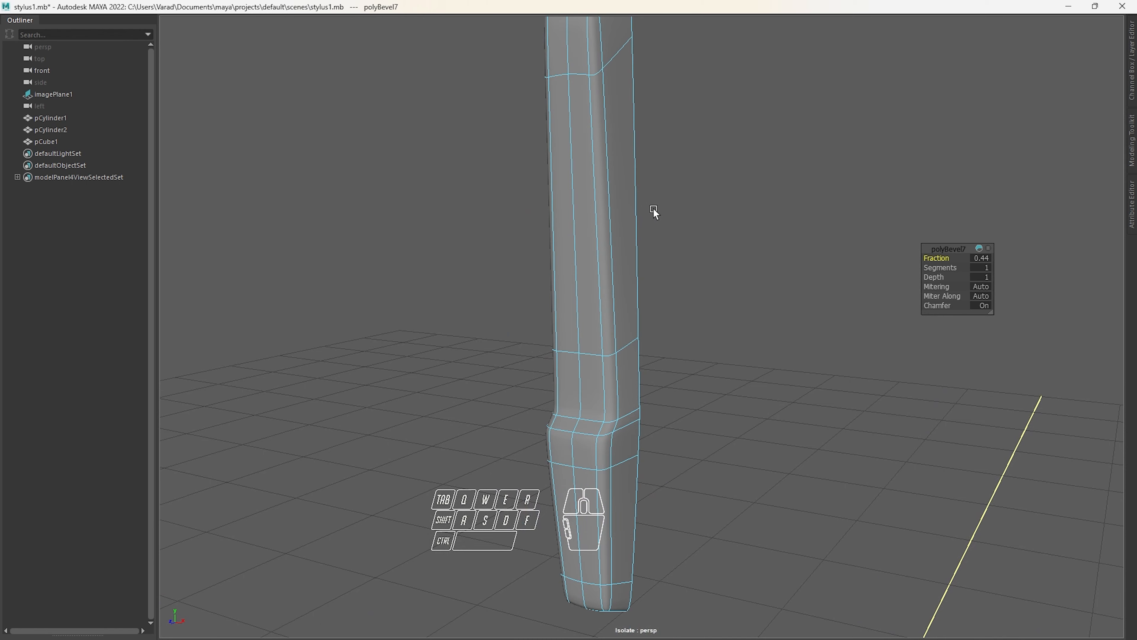
Compare the smoothed, bevelled button with the reference photo Stylus.jpg, checking its ends, groove and side profile
{"action": "right_click_drag", "start_coordinate": [609, 417], "coordinate": [800, 135]}
{"action": "left_click", "coordinate": [792, 178]}
{"action": "scroll", "coordinate": [790, 184], "scroll_direction": "down", "scroll_amount": 5}
{"action": "left_click_drag", "start_coordinate": [788, 193], "coordinate": [724, 239], "text": "alt"}
{"action": "key", "text": "alt+Tab"}
{"action": "scroll", "coordinate": [600, 340], "scroll_direction": "down", "scroll_amount": 4}
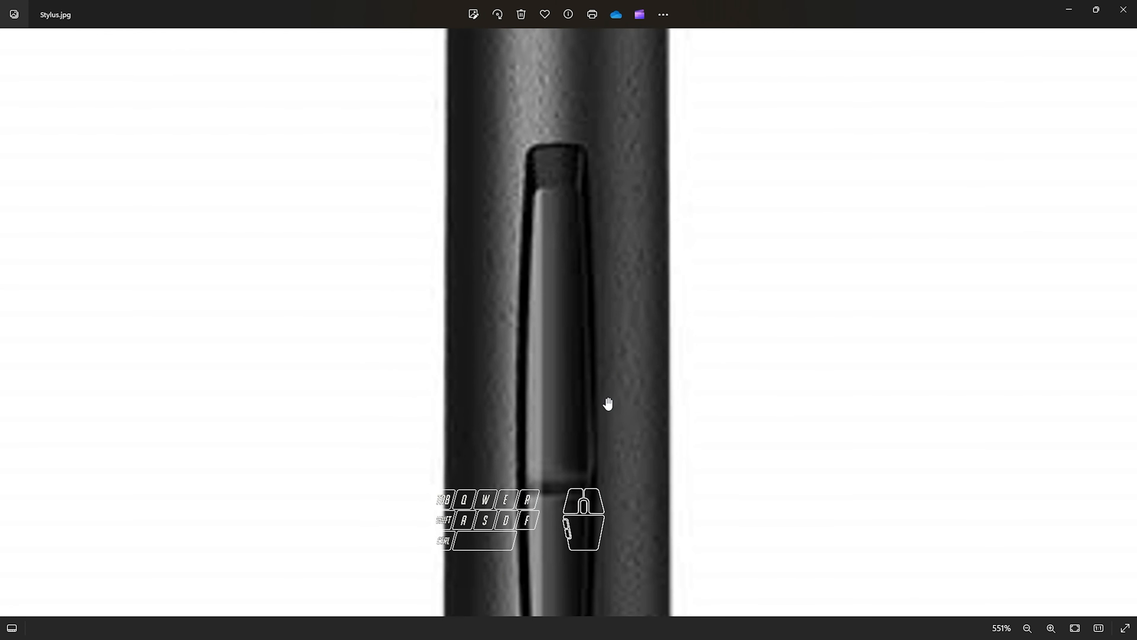
{"action": "key", "text": "alt+Tab"}
{"action": "left_click_drag", "start_coordinate": [623, 228], "coordinate": [634, 265], "text": "alt"}
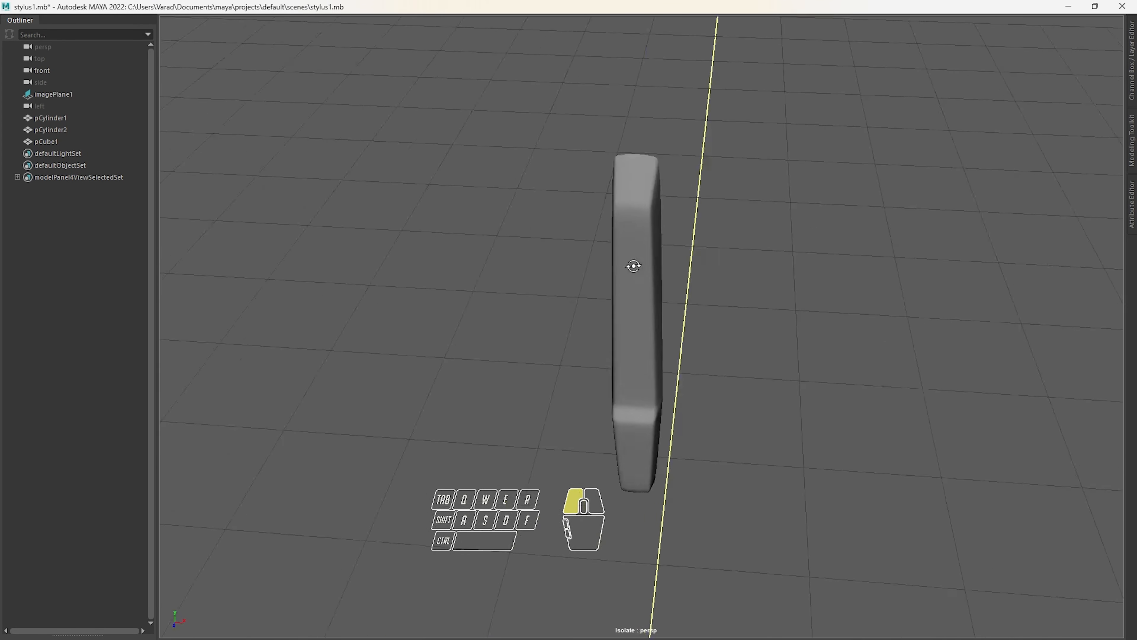
{"action": "key", "text": "alt+Tab"}
{"action": "key", "text": "alt+Tab"}
{"action": "mouse_move", "coordinate": [588, 294]}
{"action": "left_mouse_down", "text": "alt"}
{"action": "mouse_move", "coordinate": [766, 343]}
{"action": "mouse_move", "coordinate": [402, 282]}
{"action": "mouse_move", "coordinate": [512, 275]}
{"action": "mouse_move", "coordinate": [526, 249]}
{"action": "mouse_move", "coordinate": [538, 276]}
{"action": "mouse_move", "coordinate": [702, 342]}
{"action": "mouse_move", "coordinate": [645, 341]}
{"action": "mouse_move", "coordinate": [655, 358]}
{"action": "mouse_move", "coordinate": [604, 333]}
{"action": "mouse_move", "coordinate": [590, 306]}
{"action": "left_mouse_up", "text": "alt"}
{"action": "right_click_drag", "start_coordinate": [590, 306], "coordinate": [596, 311], "text": "alt"}
{"action": "left_click_drag", "start_coordinate": [565, 277], "coordinate": [593, 230], "text": "alt"}
{"action": "left_click", "coordinate": [576, 270]}
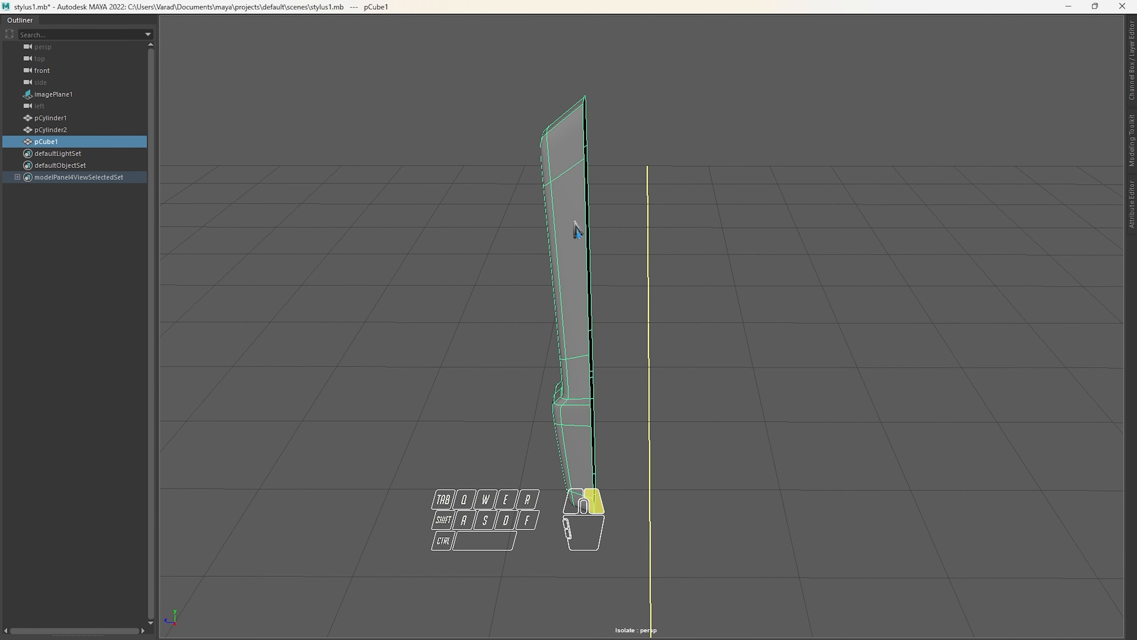
{"action": "right_click_drag", "start_coordinate": [578, 231], "coordinate": [581, 190]}
{"action": "double_click", "coordinate": [585, 191]}
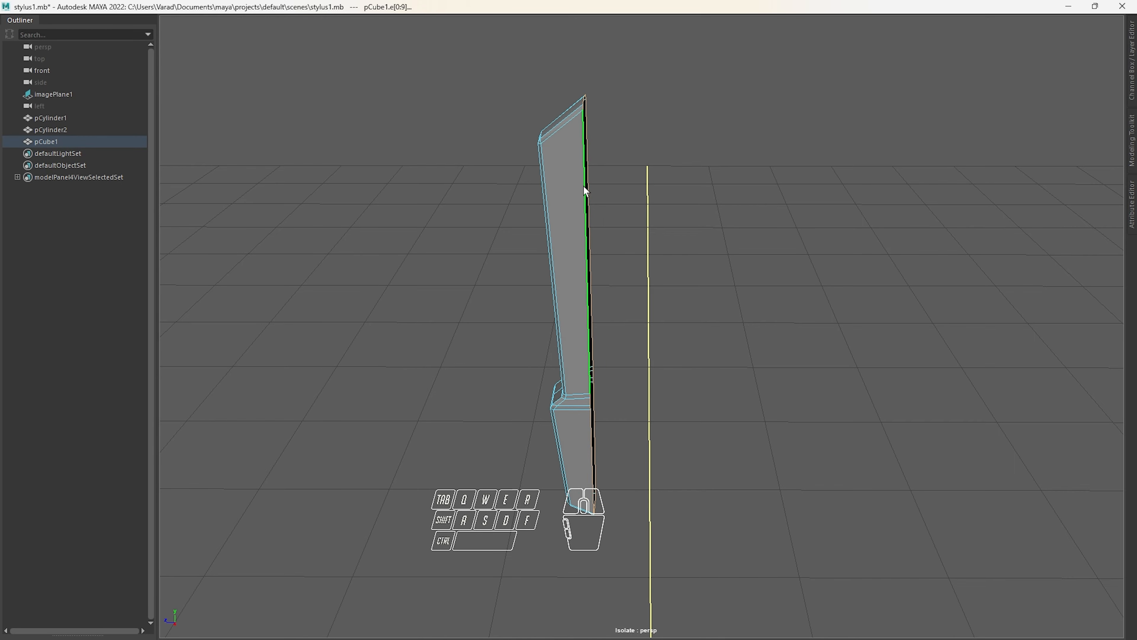
{"action": "left_click_drag", "start_coordinate": [588, 192], "coordinate": [702, 265], "text": "alt"}
{"action": "key", "text": "w"}
{"action": "key", "text": "e"}
{"action": "key", "text": "r"}
{"action": "right_click_drag", "start_coordinate": [620, 281], "coordinate": [699, 202]}
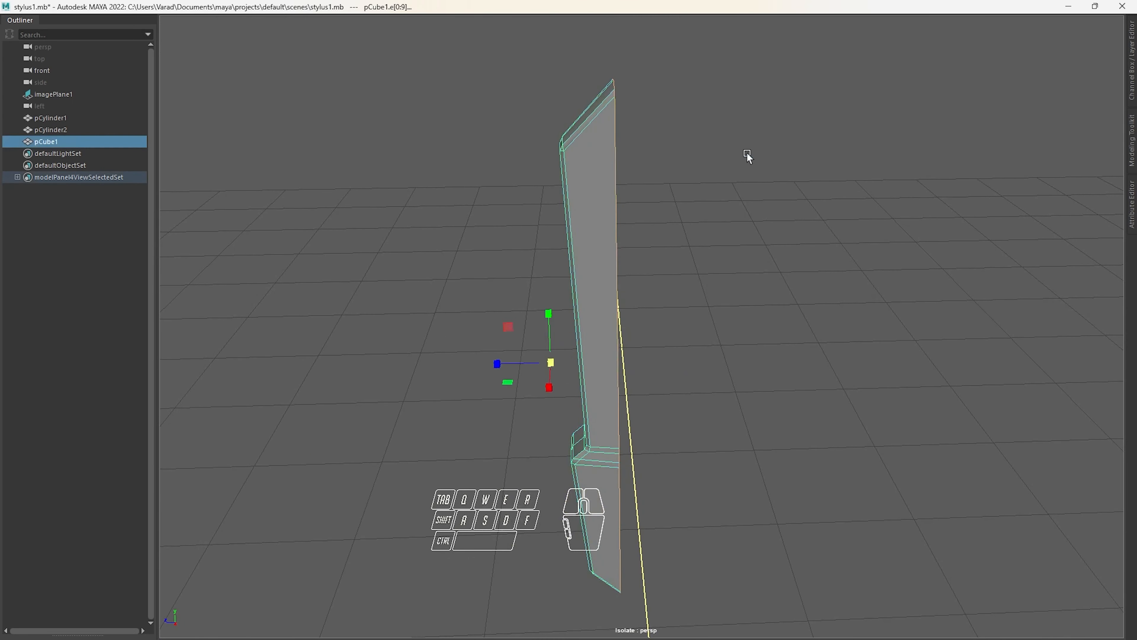
{"action": "left_click", "coordinate": [746, 154]}
End the button's isolation and view it in place on the stylus body
{"action": "left_click_drag", "start_coordinate": [599, 254], "coordinate": [607, 217], "text": "alt"}
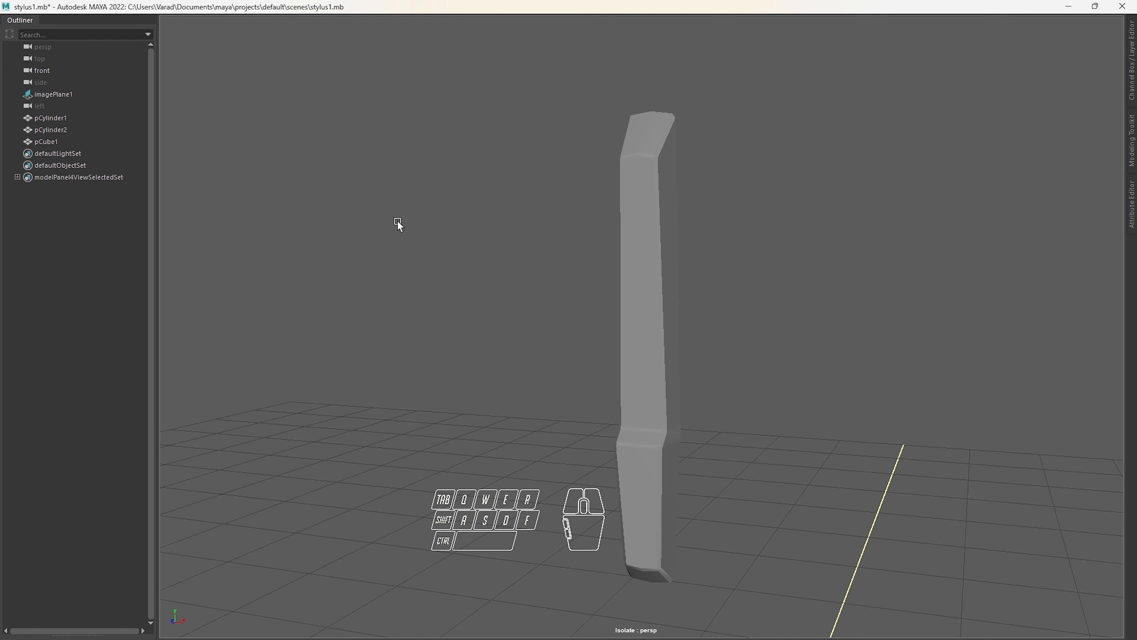
{"action": "left_click_drag", "start_coordinate": [398, 224], "coordinate": [329, 224], "text": "alt"}
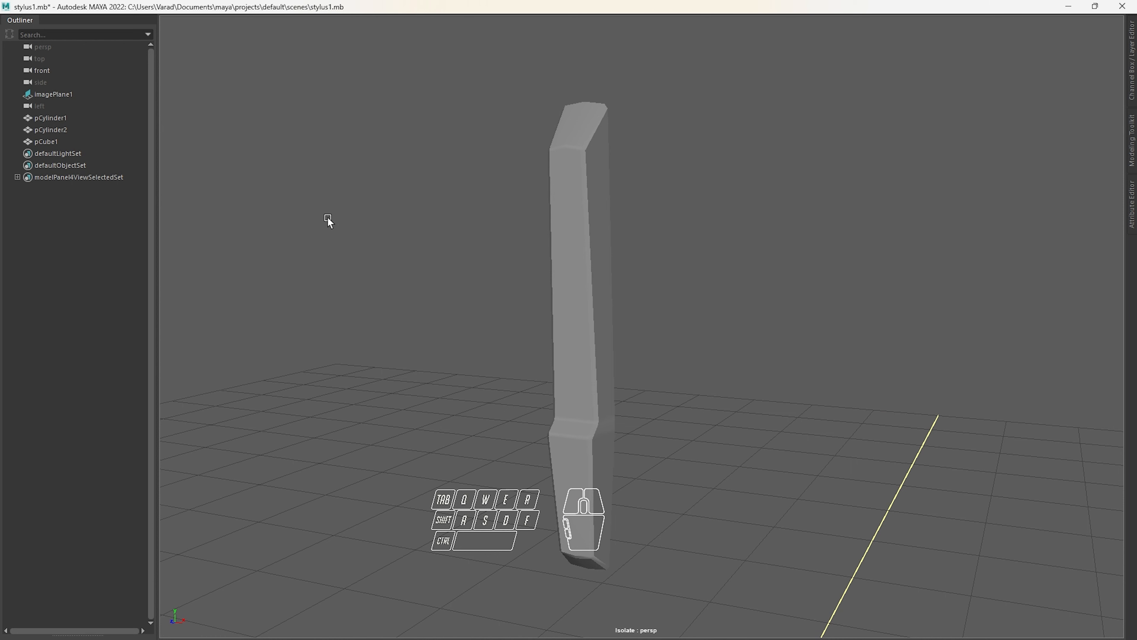
{"action": "key", "text": "ctrl+1"}
{"action": "left_click", "coordinate": [563, 206]}
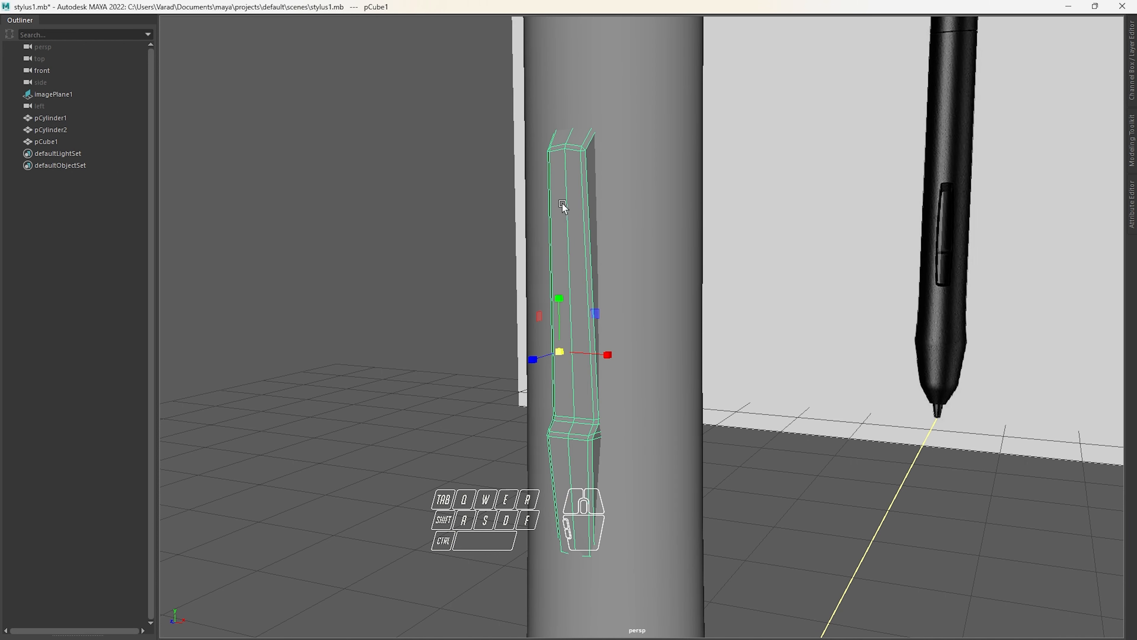
{"action": "left_click", "coordinate": [381, 228]}
{"action": "left_click_drag", "start_coordinate": [385, 229], "coordinate": [572, 282], "text": "alt"}
Move the button slightly outward from the stylus body along Z and check how far it protrudes
{"action": "left_click", "coordinate": [572, 283]}
{"action": "right_click_drag", "start_coordinate": [572, 283], "coordinate": [627, 275], "text": "alt"}
{"action": "middle_click_drag", "start_coordinate": [627, 275], "coordinate": [688, 271], "text": "alt"}
{"action": "middle_click_drag", "start_coordinate": [655, 237], "coordinate": [647, 280], "text": "alt"}
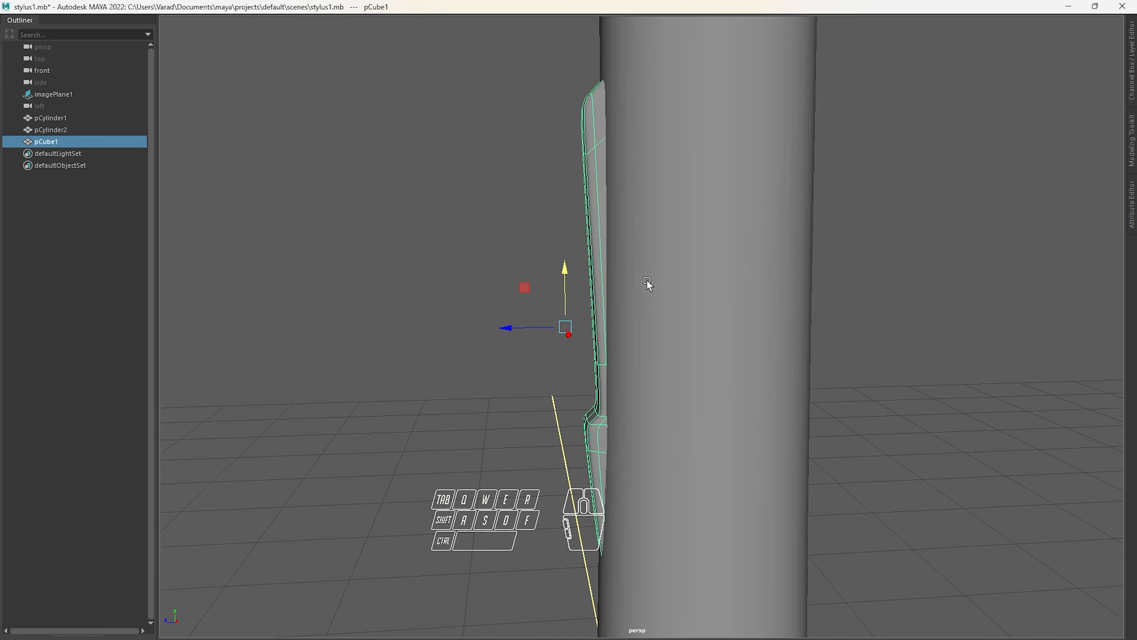
{"action": "mouse_move", "coordinate": [525, 327]}
{"action": "left_mouse_down"}
{"action": "mouse_move", "coordinate": [468, 328]}
{"action": "mouse_move", "coordinate": [505, 329]}
{"action": "left_mouse_up"}
{"action": "left_click", "coordinate": [760, 384]}
{"action": "left_click_drag", "start_coordinate": [733, 366], "coordinate": [673, 307], "text": "alt"}
{"action": "left_click_drag", "start_coordinate": [687, 377], "coordinate": [729, 329]}
{"action": "left_click_drag", "start_coordinate": [706, 367], "coordinate": [562, 379], "text": "alt"}
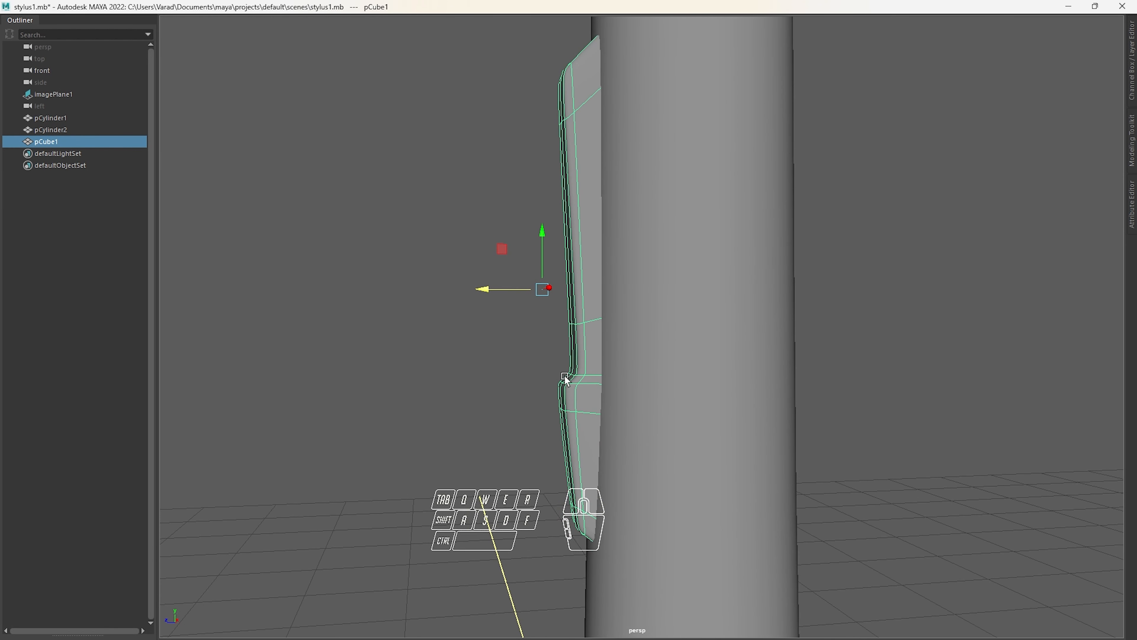
Isolate the button and insert two edge loops along its side wall, one midway and one close to the open back edge
{"action": "key", "text": "ctrl+1"}
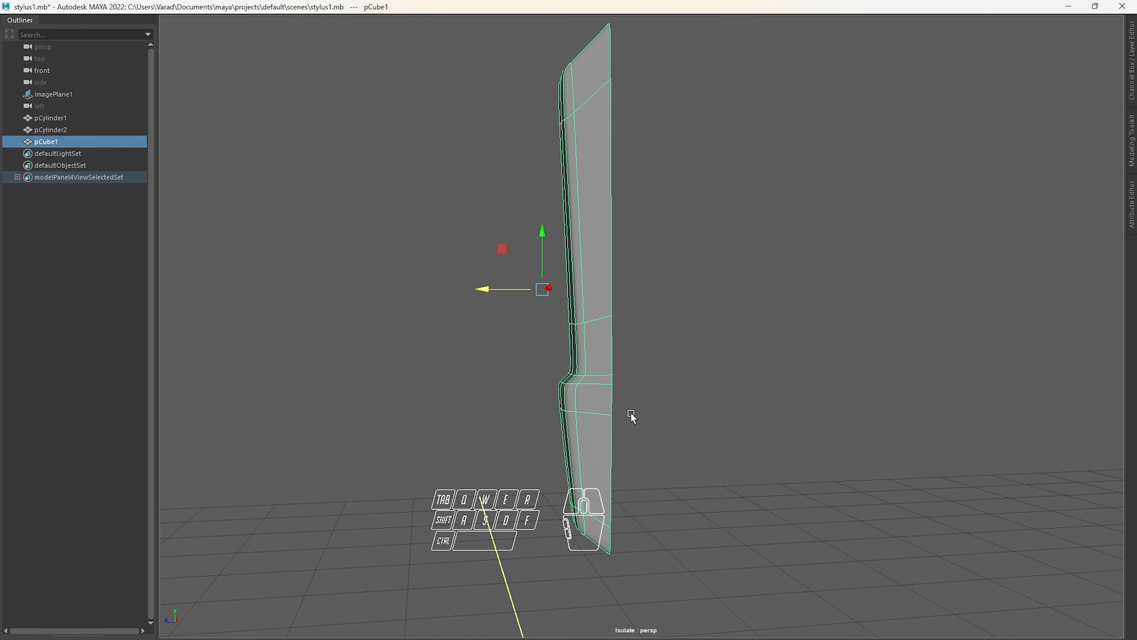
{"action": "middle_click_drag", "start_coordinate": [636, 416], "coordinate": [591, 340], "text": "alt"}
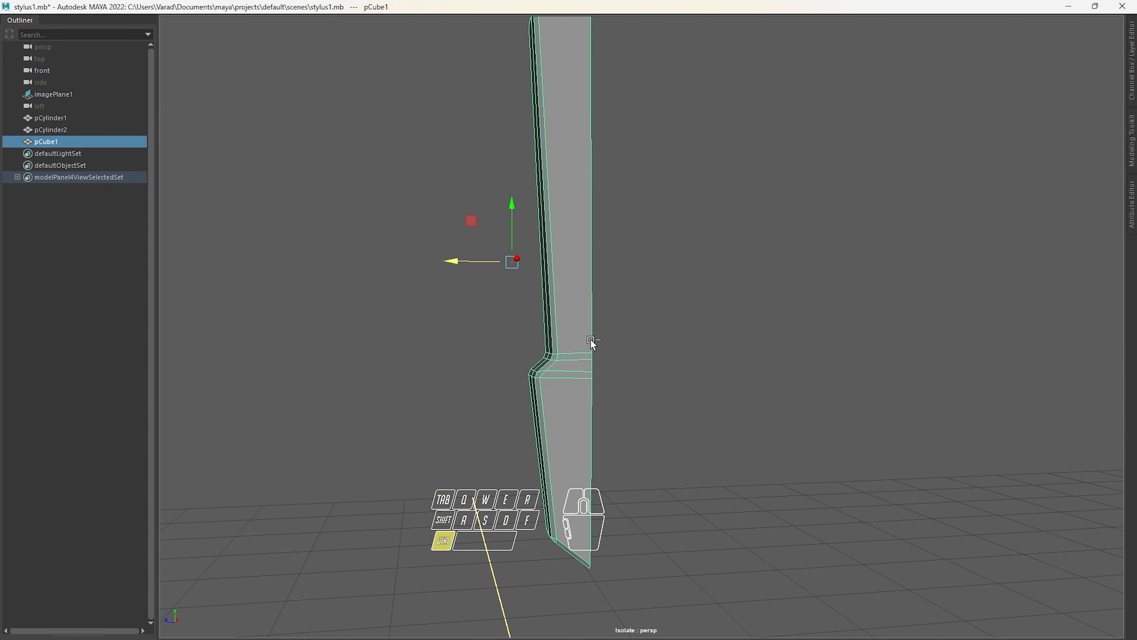
{"action": "right_click_drag", "start_coordinate": [598, 335], "coordinate": [523, 346], "text": "ctrl"}
{"action": "left_click_drag", "start_coordinate": [524, 347], "coordinate": [635, 386], "text": "alt"}
{"action": "right_click_drag", "start_coordinate": [598, 358], "coordinate": [671, 277]}
{"action": "right_click_drag", "start_coordinate": [602, 296], "coordinate": [560, 594], "text": "shift"}
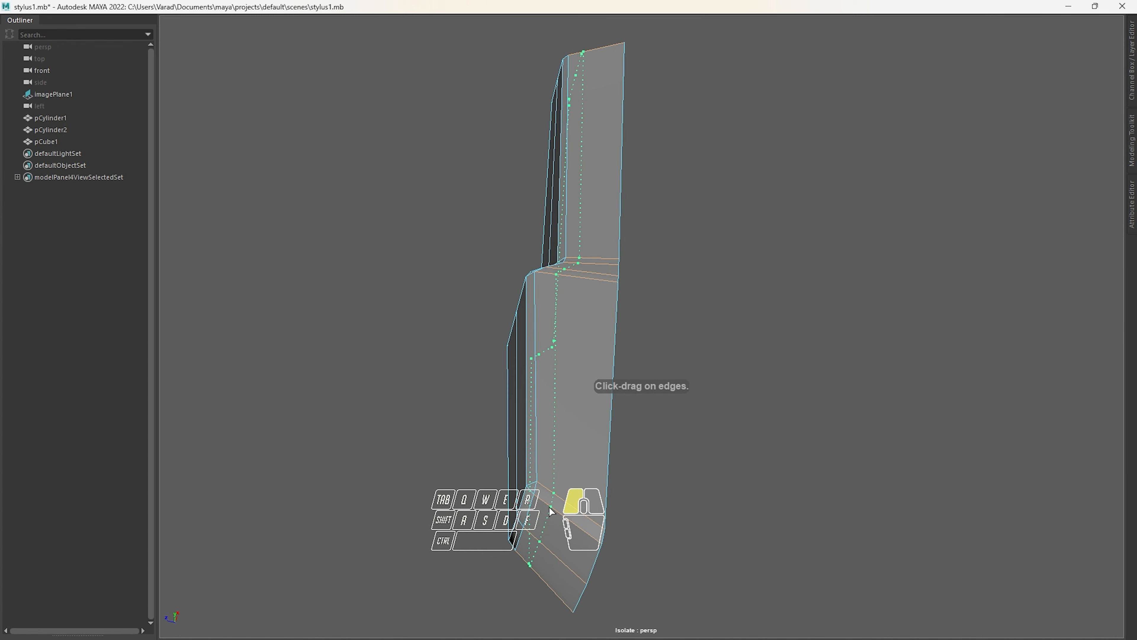
{"action": "left_click", "coordinate": [552, 512]}
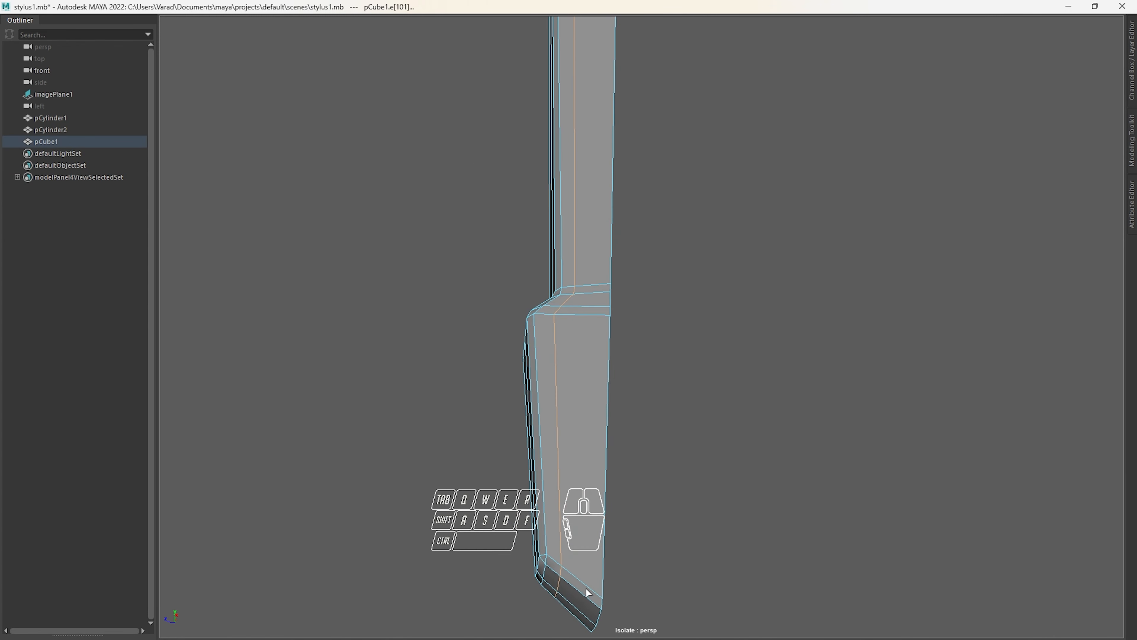
{"action": "left_click_drag", "start_coordinate": [589, 592], "coordinate": [599, 599]}
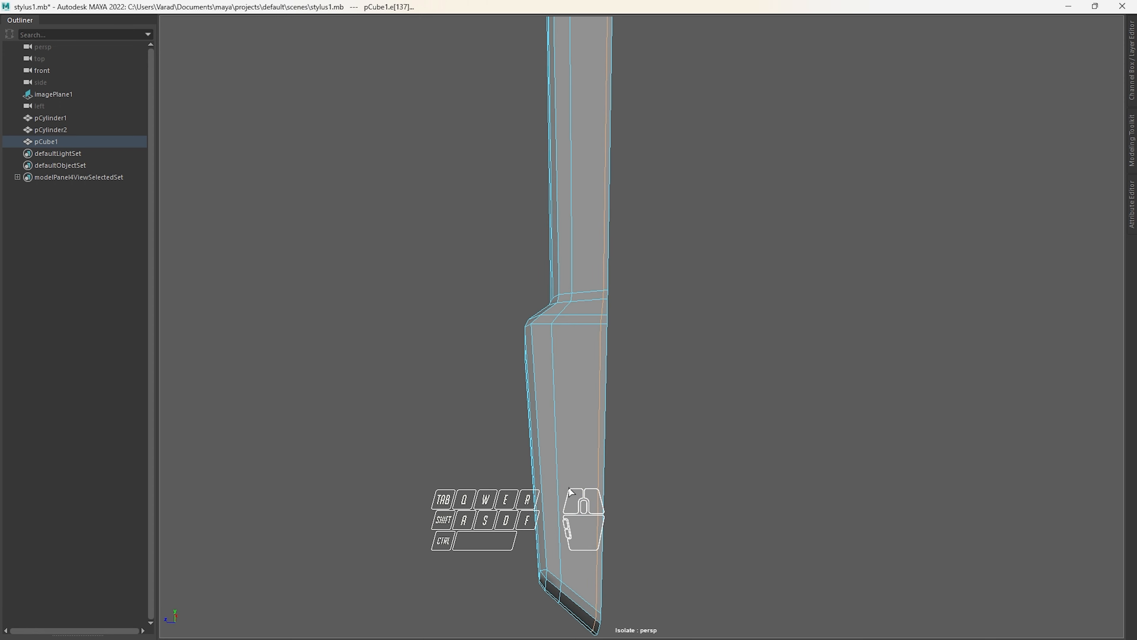
Switch the button to smooth preview and inspect its edges and groove from the side and front
{"action": "left_click", "coordinate": [718, 270]}
{"action": "left_click", "coordinate": [537, 389]}
{"action": "key", "text": "3"}
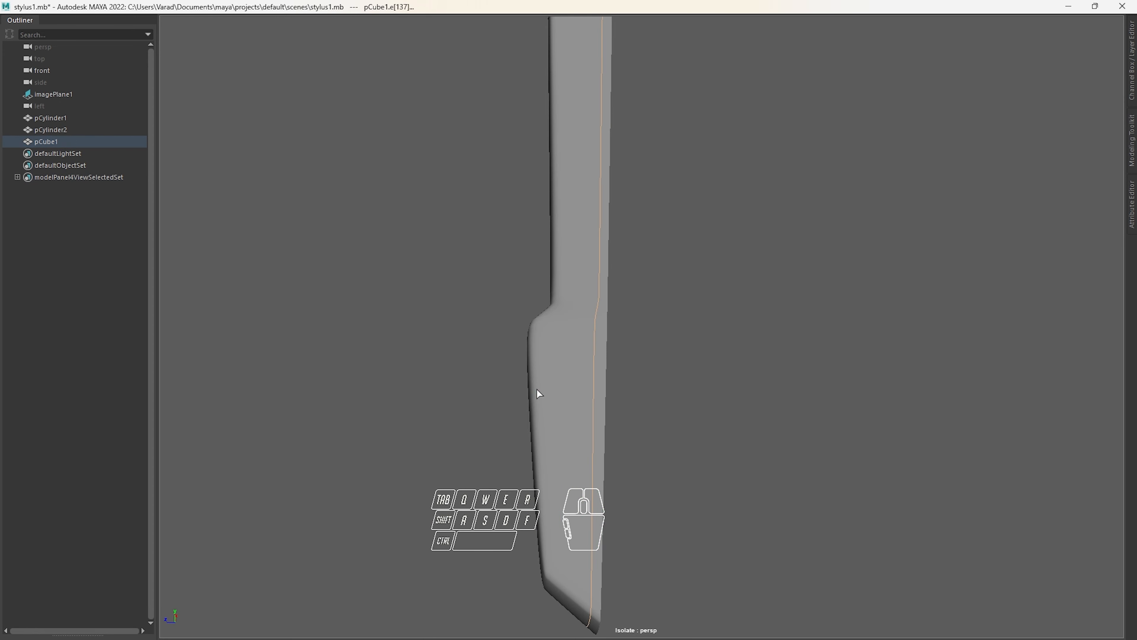
{"action": "left_click_drag", "start_coordinate": [537, 390], "coordinate": [660, 414], "text": "alt"}
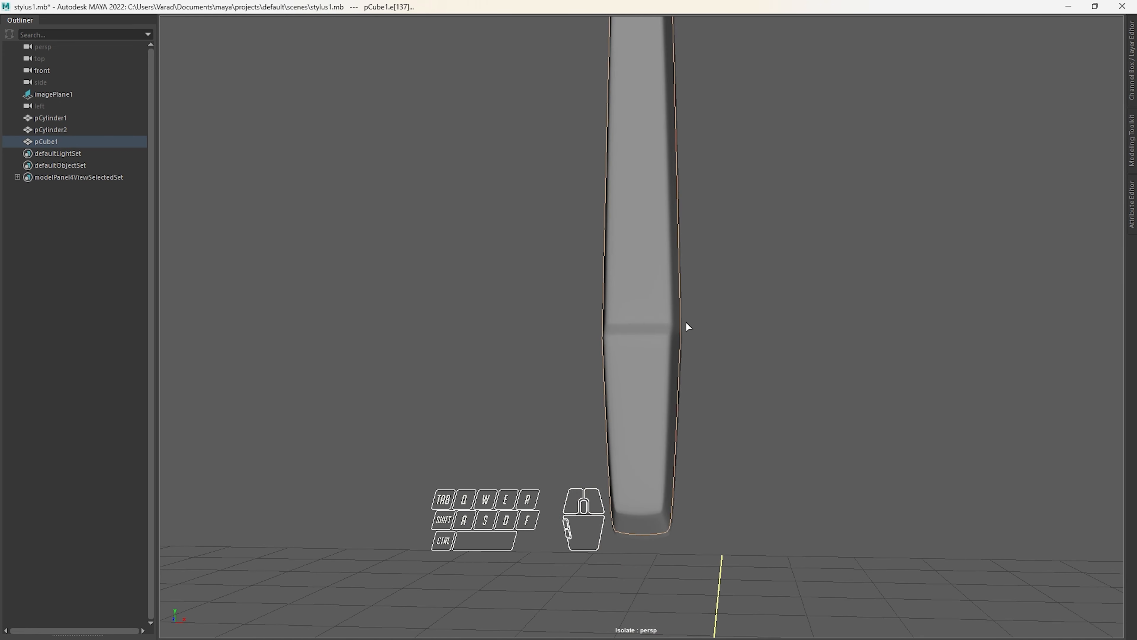
{"action": "left_click_drag", "start_coordinate": [686, 321], "coordinate": [590, 320], "text": "alt"}
{"action": "middle_click_drag", "start_coordinate": [591, 320], "coordinate": [614, 414], "text": "alt"}
{"action": "left_click_drag", "start_coordinate": [614, 413], "coordinate": [663, 421], "text": "alt"}
{"action": "right_click_drag", "start_coordinate": [662, 421], "coordinate": [586, 335], "text": "alt"}
Save the scene and end the button's isolation to view it in place on the stylus body
{"action": "key", "text": "ctrl+s"}
{"action": "mouse_move", "coordinate": [609, 382]}
{"action": "right_mouse_down"}
{"action": "mouse_move", "coordinate": [700, 254]}
{"action": "mouse_move", "coordinate": [706, 270]}
{"action": "right_mouse_up"}
{"action": "key", "text": "ctrl+1"}
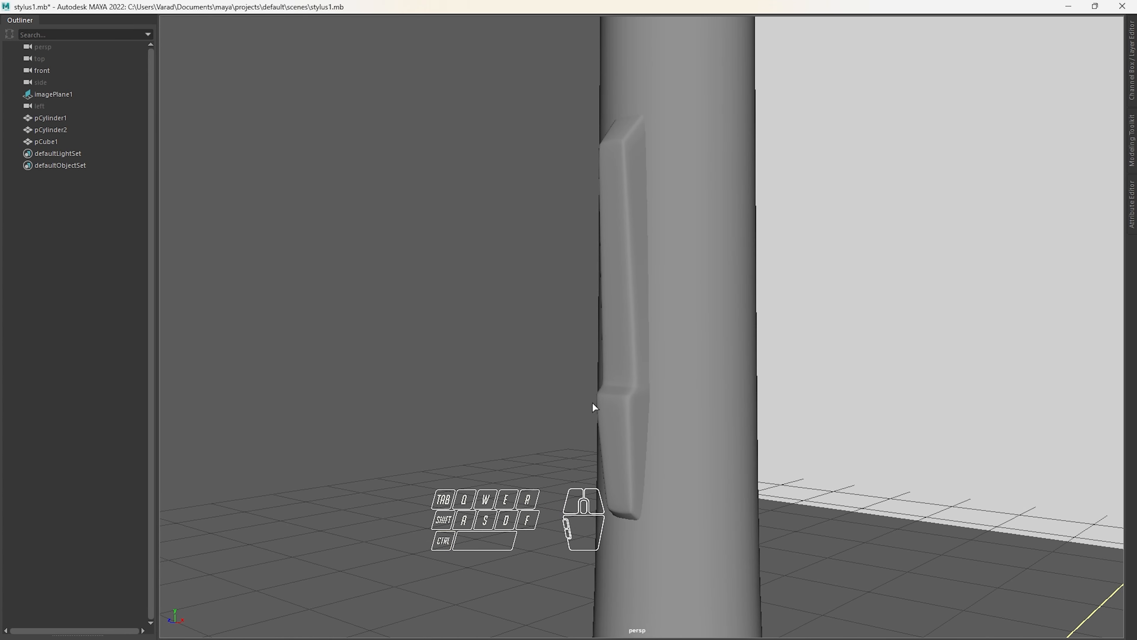
{"action": "right_click_drag", "start_coordinate": [765, 341], "coordinate": [604, 267], "text": "alt"}
{"action": "left_click_drag", "start_coordinate": [605, 267], "coordinate": [637, 263], "text": "alt"}
{"action": "middle_click_drag", "start_coordinate": [650, 263], "coordinate": [536, 247], "text": "alt"}
{"action": "left_click_drag", "start_coordinate": [535, 247], "coordinate": [705, 228], "text": "alt"}
In the side view, move the vertices of the button's upper outer end slightly toward the stylus body along Z
{"action": "key", "text": "w"}
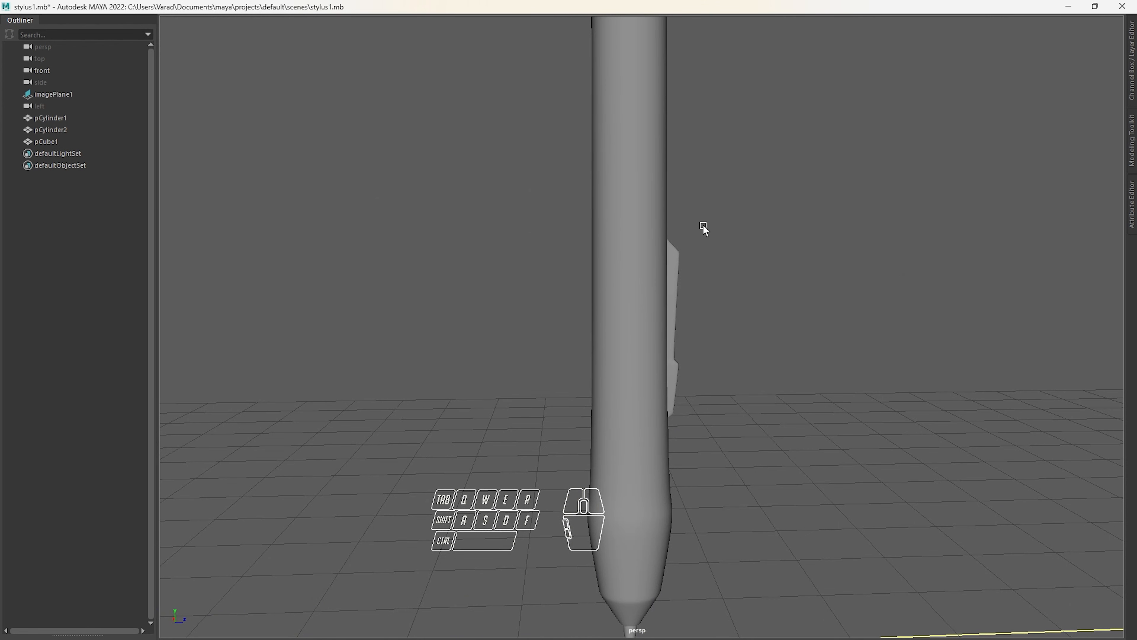
{"action": "left_click_drag", "start_coordinate": [673, 269], "coordinate": [673, 270]}
{"action": "left_click_drag", "start_coordinate": [731, 330], "coordinate": [700, 297], "text": "alt"}
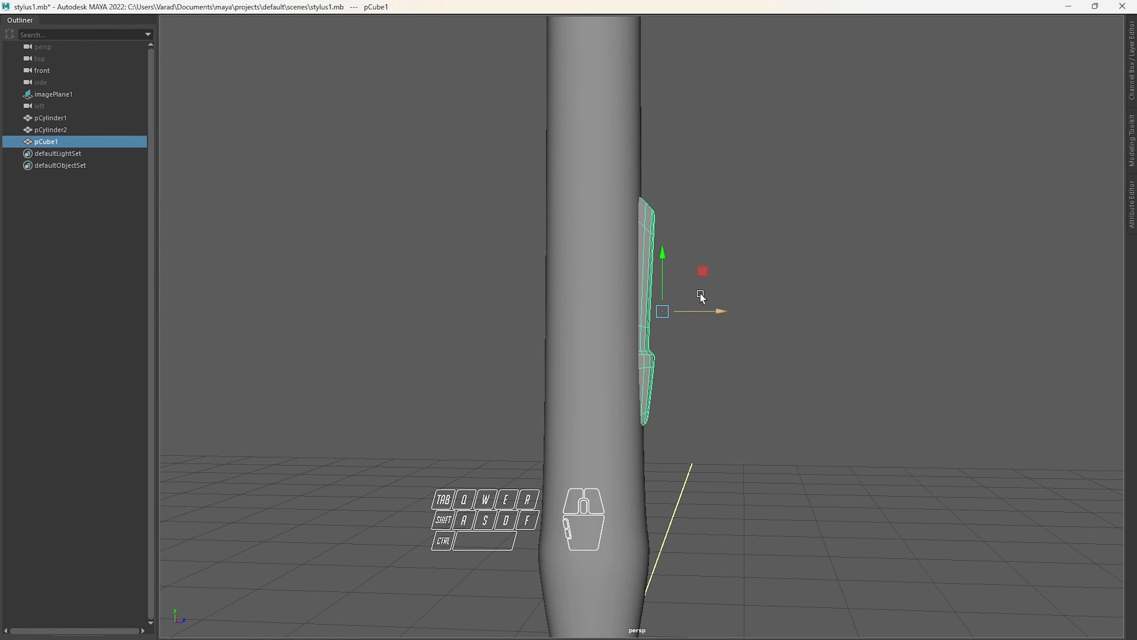
{"action": "key", "text": "space"}
{"action": "key", "text": "space"}
{"action": "middle_click_drag", "start_coordinate": [524, 49], "coordinate": [591, 307], "text": "alt"}
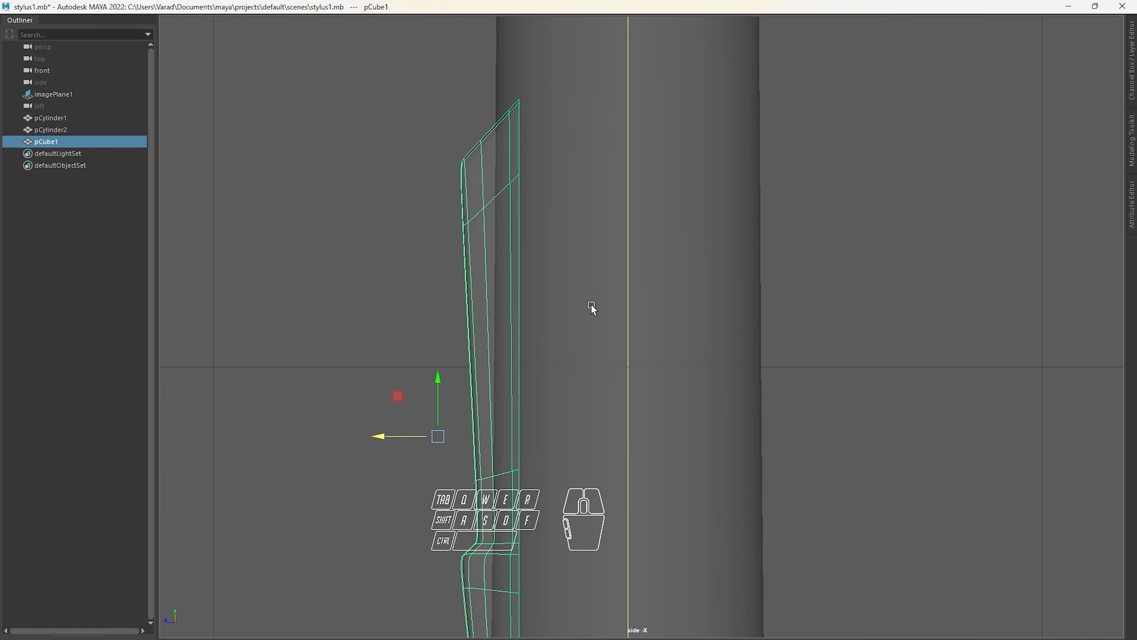
{"action": "middle_click_drag", "start_coordinate": [554, 216], "coordinate": [571, 276], "text": "alt"}
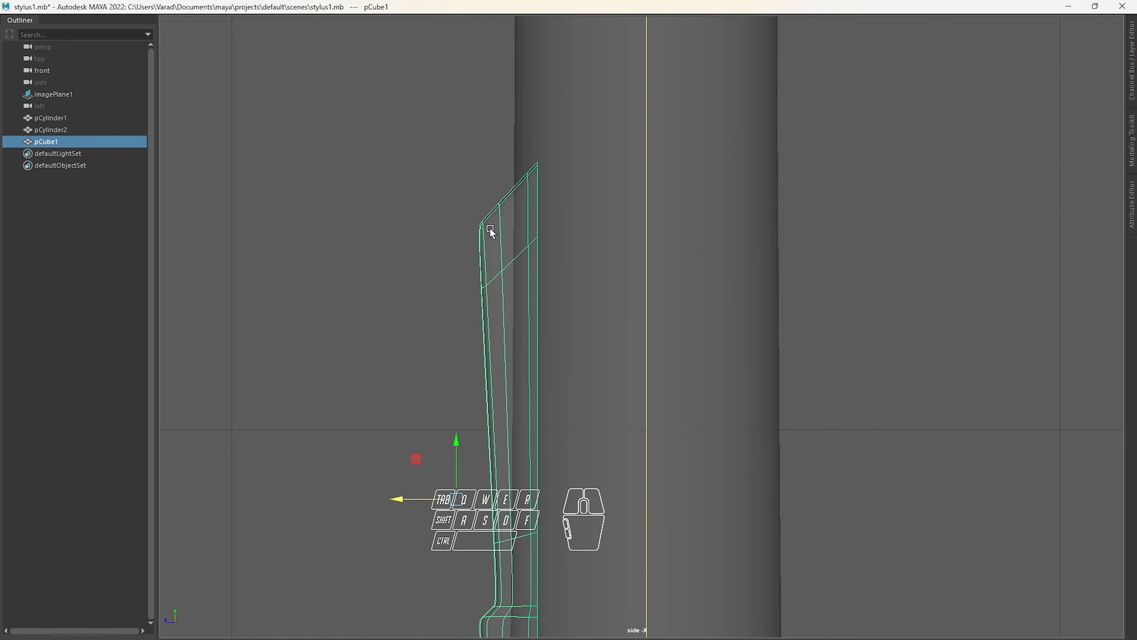
{"action": "right_click_drag", "start_coordinate": [516, 233], "coordinate": [466, 216]}
{"action": "left_click_drag", "start_coordinate": [420, 174], "coordinate": [507, 331]}
{"action": "key", "text": "ctrl+z"}
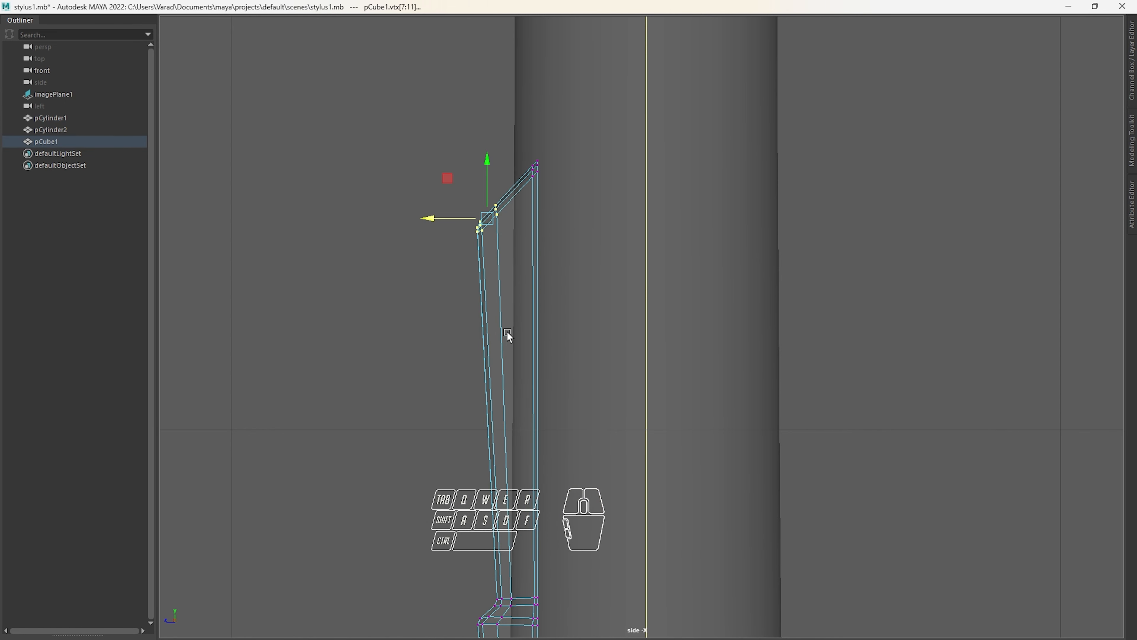
{"action": "left_click_drag", "start_coordinate": [399, 142], "coordinate": [508, 316]}
{"action": "left_click_drag", "start_coordinate": [439, 218], "coordinate": [449, 217]}
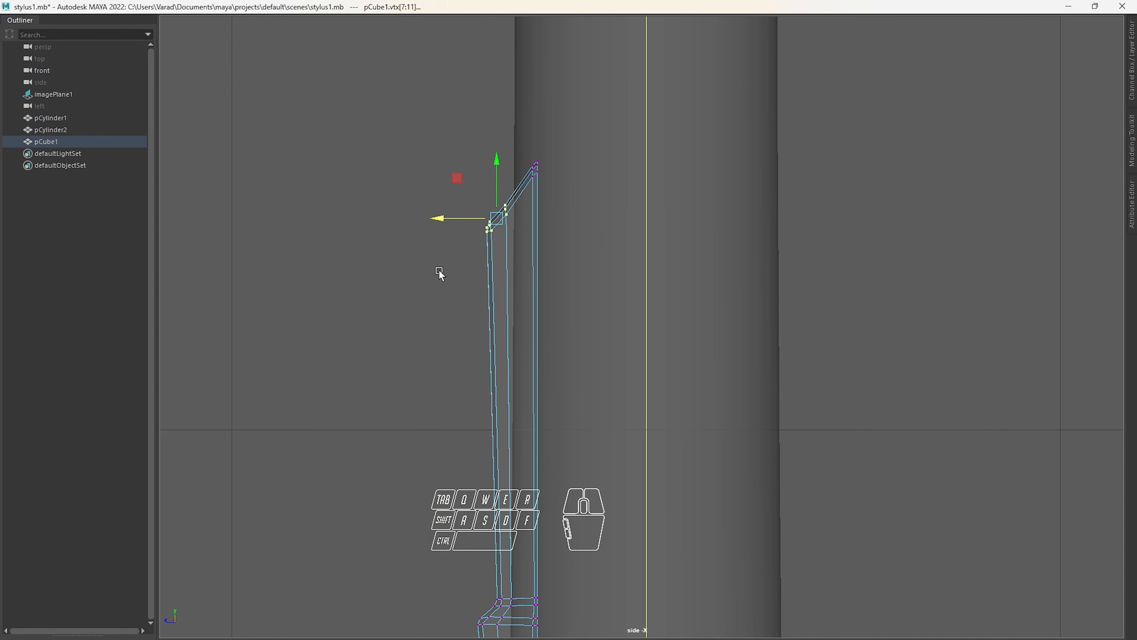
Shift the groove's outer vertices slightly toward the body and the lower end's outer vertices slightly outward along Z
{"action": "middle_click_drag", "start_coordinate": [414, 385], "coordinate": [413, 160], "text": "alt"}
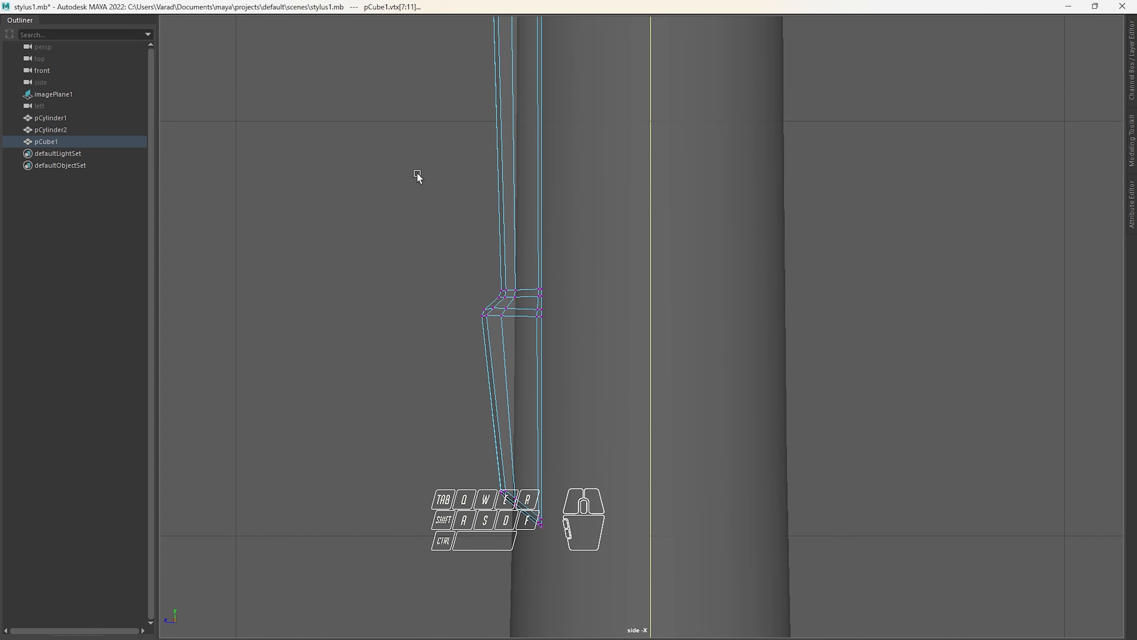
{"action": "left_click_drag", "start_coordinate": [516, 340], "coordinate": [516, 340]}
{"action": "left_click_drag", "start_coordinate": [463, 302], "coordinate": [465, 302]}
{"action": "left_click_drag", "start_coordinate": [454, 444], "coordinate": [473, 497]}
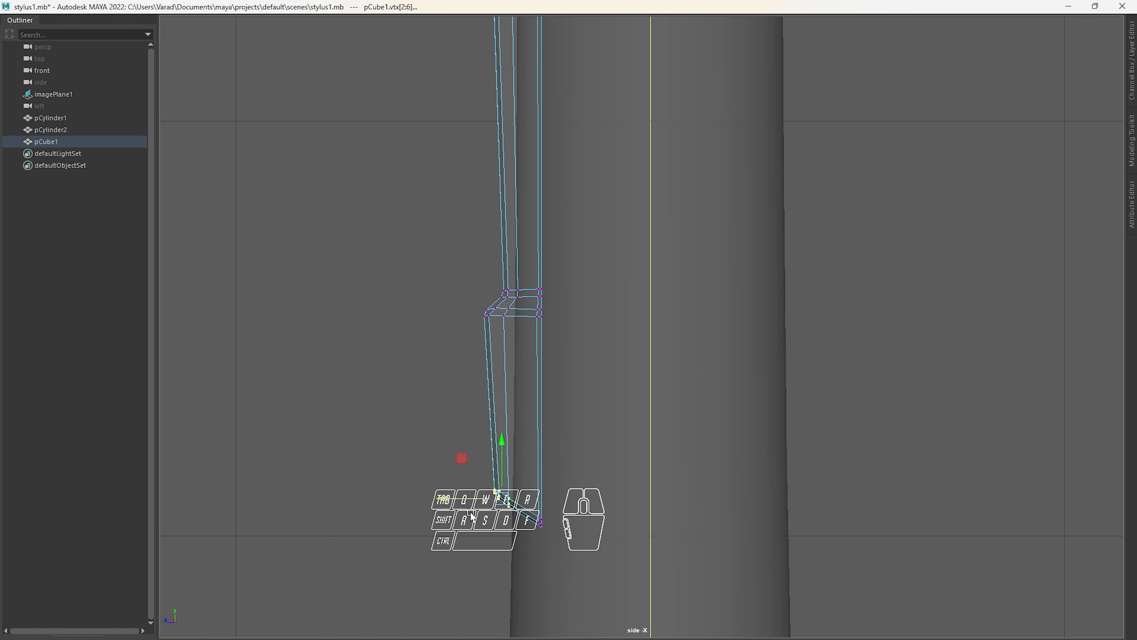
{"action": "mouse_move", "coordinate": [516, 405]}
{"action": "right_mouse_down"}
{"action": "mouse_move", "coordinate": [720, 140]}
{"action": "mouse_move", "coordinate": [752, 139]}
{"action": "right_mouse_up"}
Restore the button's smooth preview in the perspective view and check its fit on the stylus body
{"action": "key", "text": "space"}
{"action": "key", "text": "space"}
{"action": "left_click_drag", "start_coordinate": [604, 338], "coordinate": [528, 383], "text": "alt"}
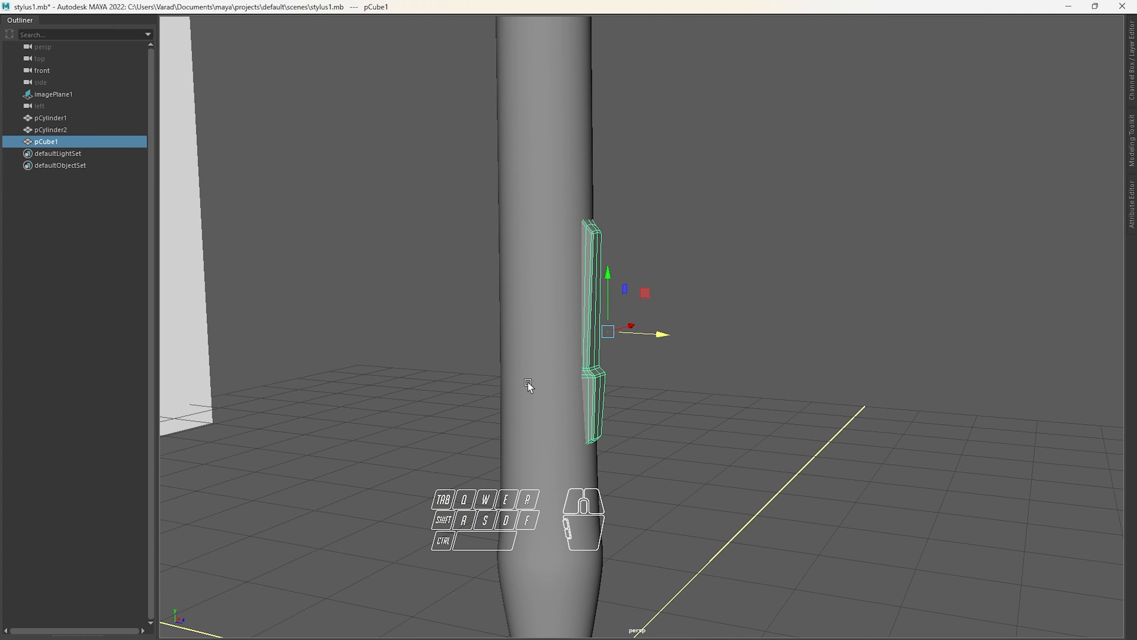
{"action": "left_click", "coordinate": [810, 104]}
{"action": "left_click", "coordinate": [594, 245]}
{"action": "key", "text": "3"}
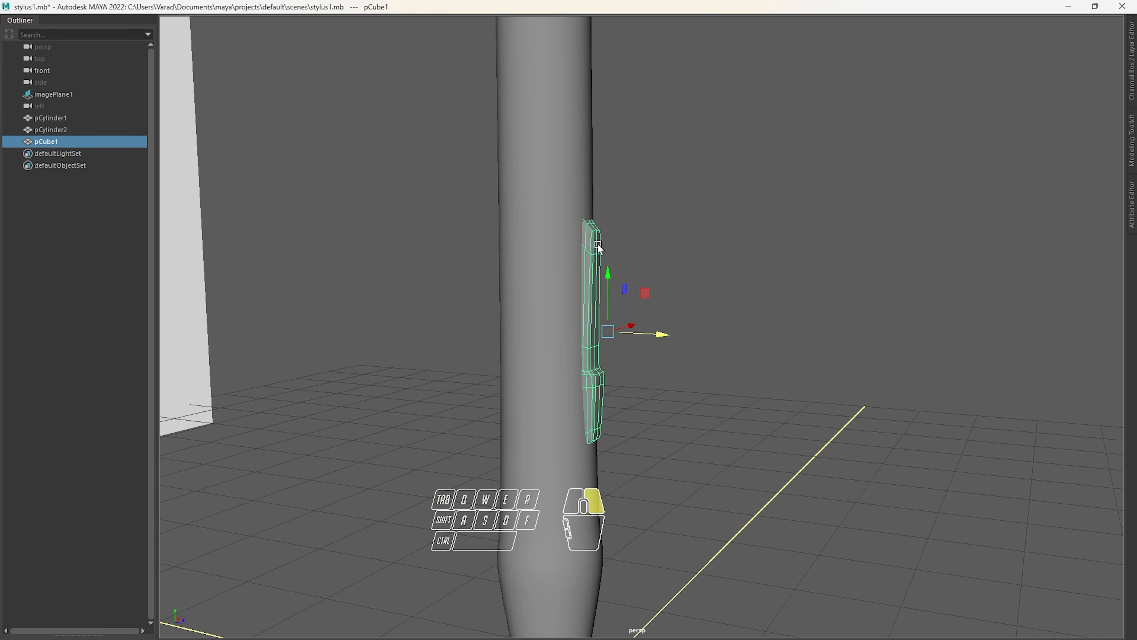
{"action": "left_click", "coordinate": [706, 218]}
{"action": "left_click_drag", "start_coordinate": [706, 219], "coordinate": [731, 241], "text": "alt"}
{"action": "scroll", "coordinate": [731, 241], "scroll_direction": "down", "scroll_amount": 4}
{"action": "left_click_drag", "start_coordinate": [582, 211], "coordinate": [528, 205], "text": "alt"}
In the front view, move the reference image plane along X so that it sits beside the stylus model
{"action": "key", "text": "space"}
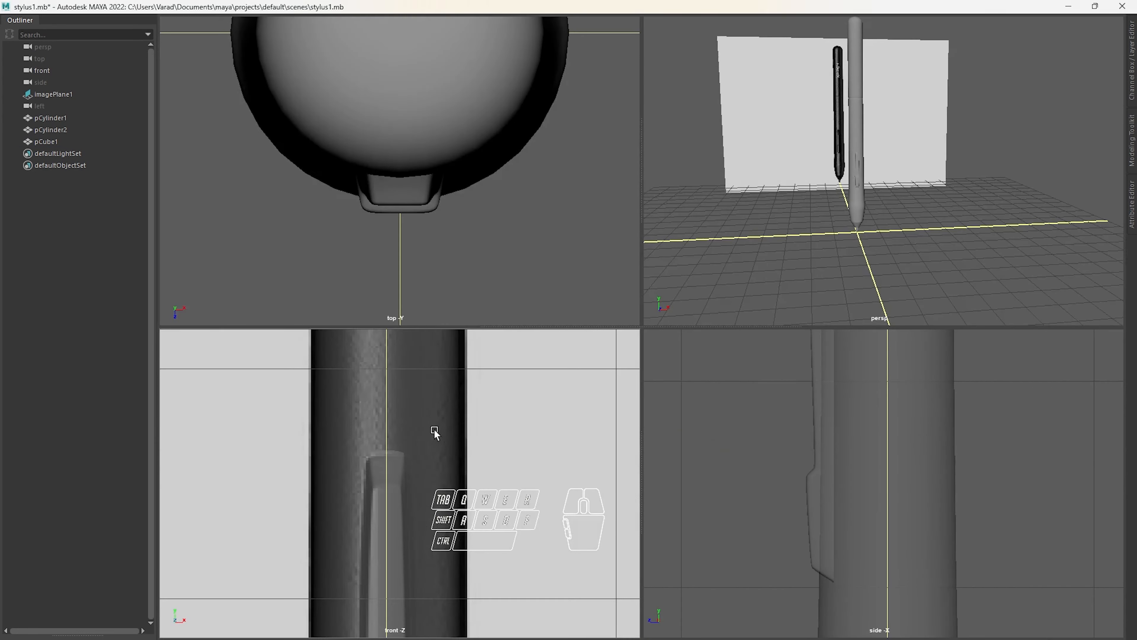
{"action": "key", "text": "space"}
{"action": "right_click_drag", "start_coordinate": [433, 428], "coordinate": [663, 285], "text": "alt"}
{"action": "left_click", "coordinate": [808, 287]}
{"action": "middle_click_drag", "start_coordinate": [698, 281], "coordinate": [564, 302], "text": "alt"}
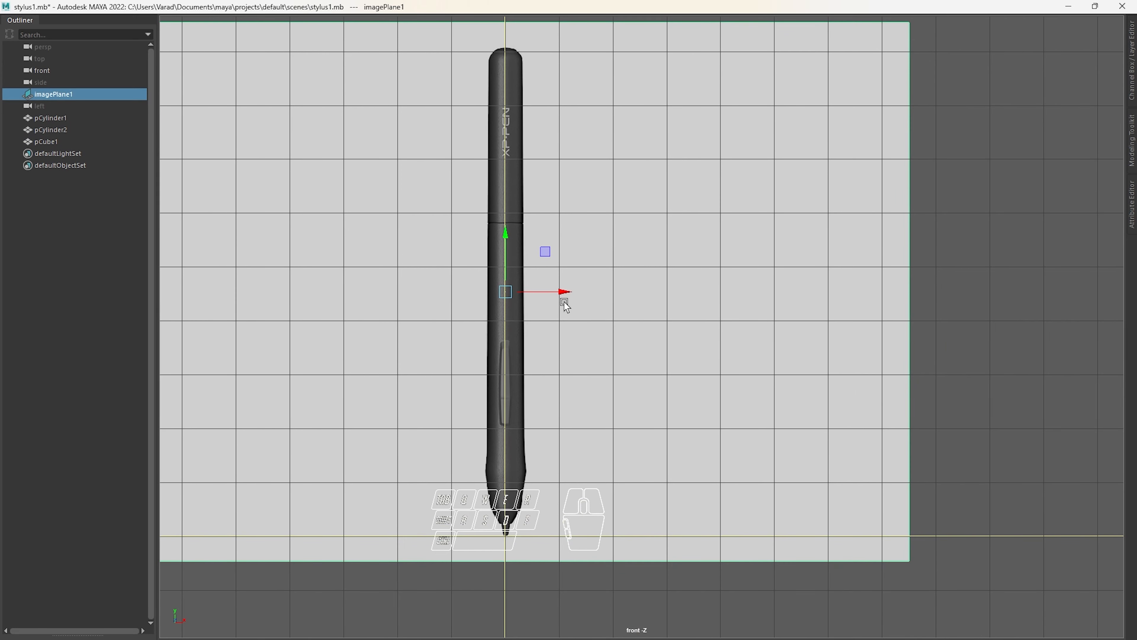
{"action": "left_click_drag", "start_coordinate": [565, 302], "coordinate": [614, 289]}
Turn off X-ray display in the front view and compare the modelled button with the reference photo
{"action": "left_click_drag", "start_coordinate": [464, 318], "coordinate": [513, 402]}
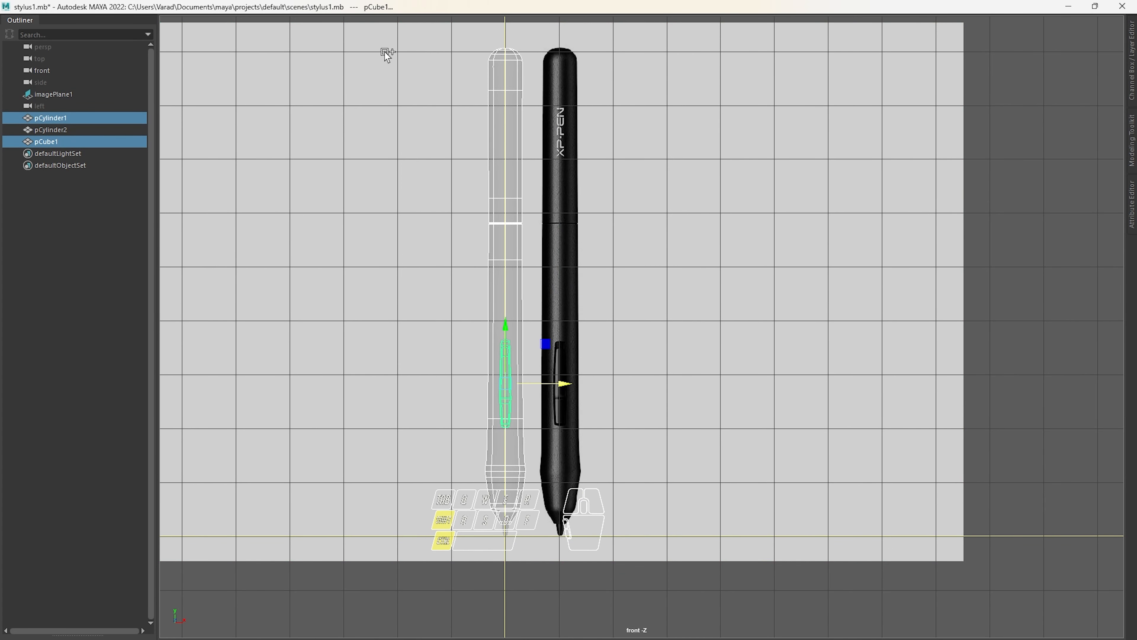
{"action": "key", "text": "ctrl+shift+m"}
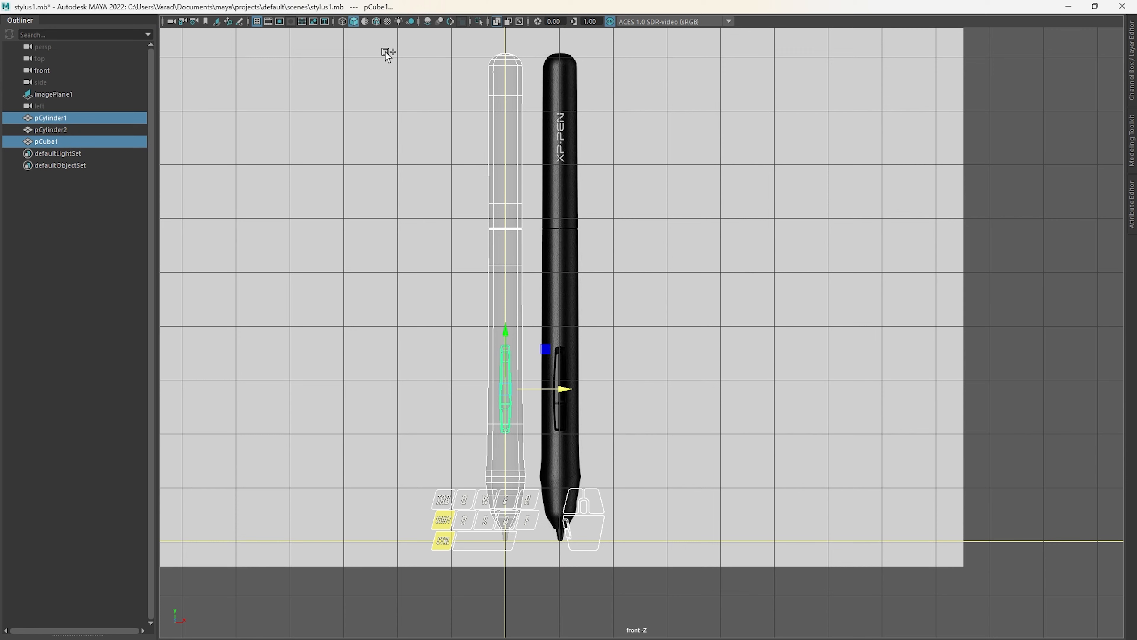
{"action": "left_click", "coordinate": [496, 21]}
{"action": "left_click", "coordinate": [535, 249]}
{"action": "scroll", "coordinate": [495, 384], "scroll_direction": "up", "scroll_amount": 10}
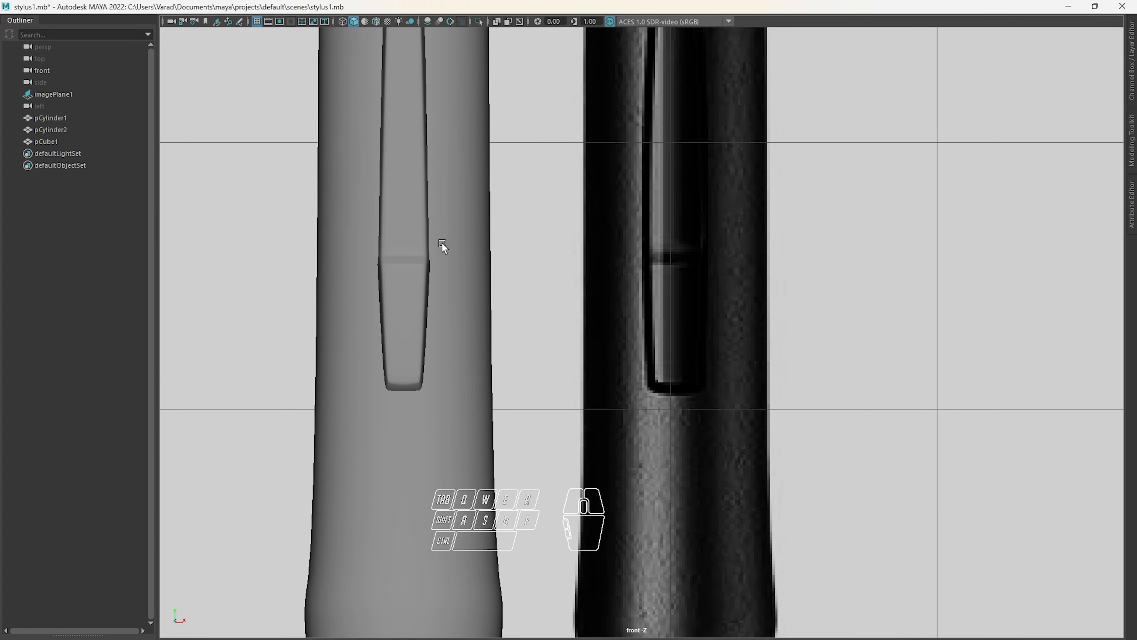
{"action": "middle_click_drag", "start_coordinate": [442, 243], "coordinate": [460, 308], "text": "alt"}
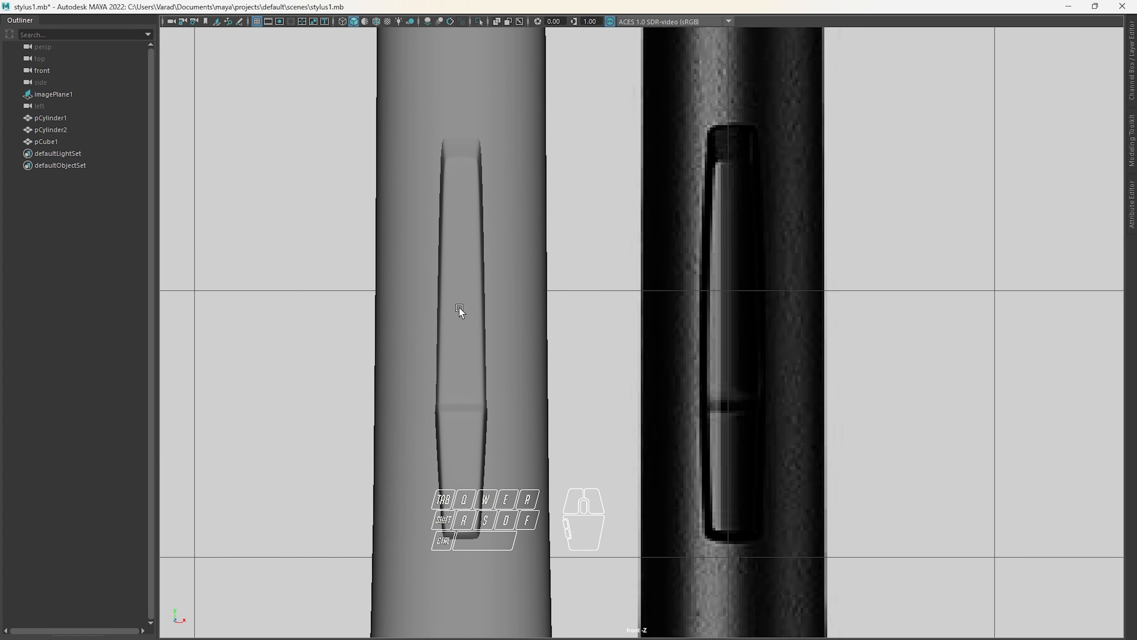
Scale the whole button up slightly and uniformly to approach the size of the reference button
{"action": "left_click", "coordinate": [460, 307]}
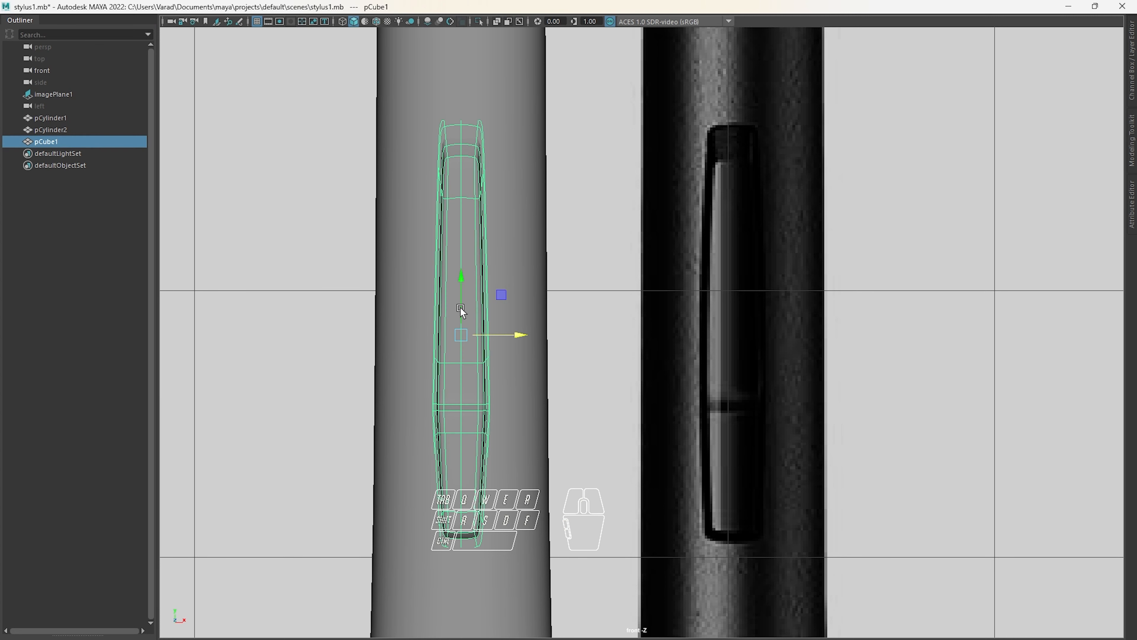
{"action": "left_click", "coordinate": [481, 272]}
{"action": "left_click", "coordinate": [481, 298]}
{"action": "key", "text": "r"}
{"action": "key", "text": "r"}
{"action": "mouse_move", "coordinate": [459, 335]}
{"action": "left_mouse_down"}
{"action": "mouse_move", "coordinate": [487, 324]}
{"action": "mouse_move", "coordinate": [477, 332]}
{"action": "left_mouse_up"}
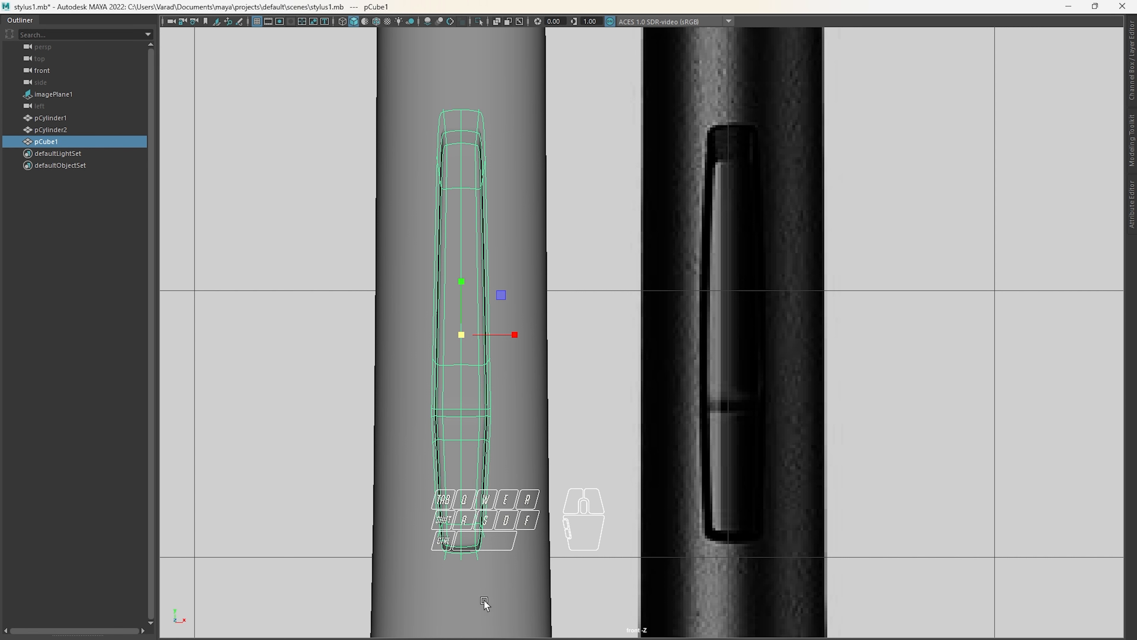
{"action": "middle_click_drag", "start_coordinate": [493, 542], "coordinate": [492, 523], "text": "alt"}
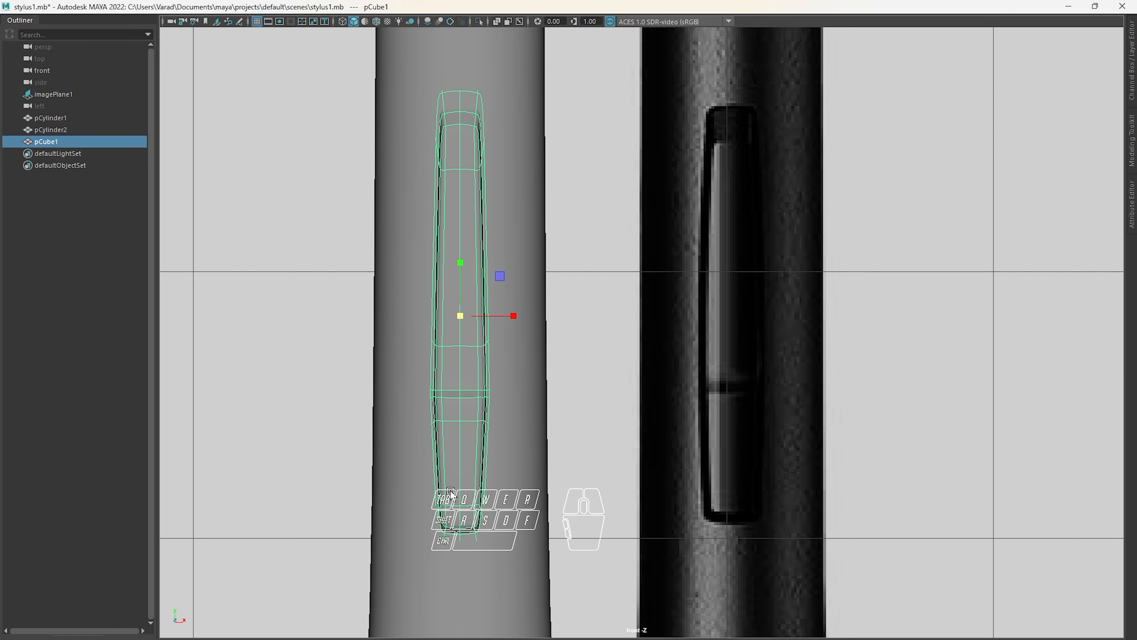
Select all of the button's vertices and scale them slightly wider along X to match the reference button's width
{"action": "right_click_drag", "start_coordinate": [461, 309], "coordinate": [397, 304]}
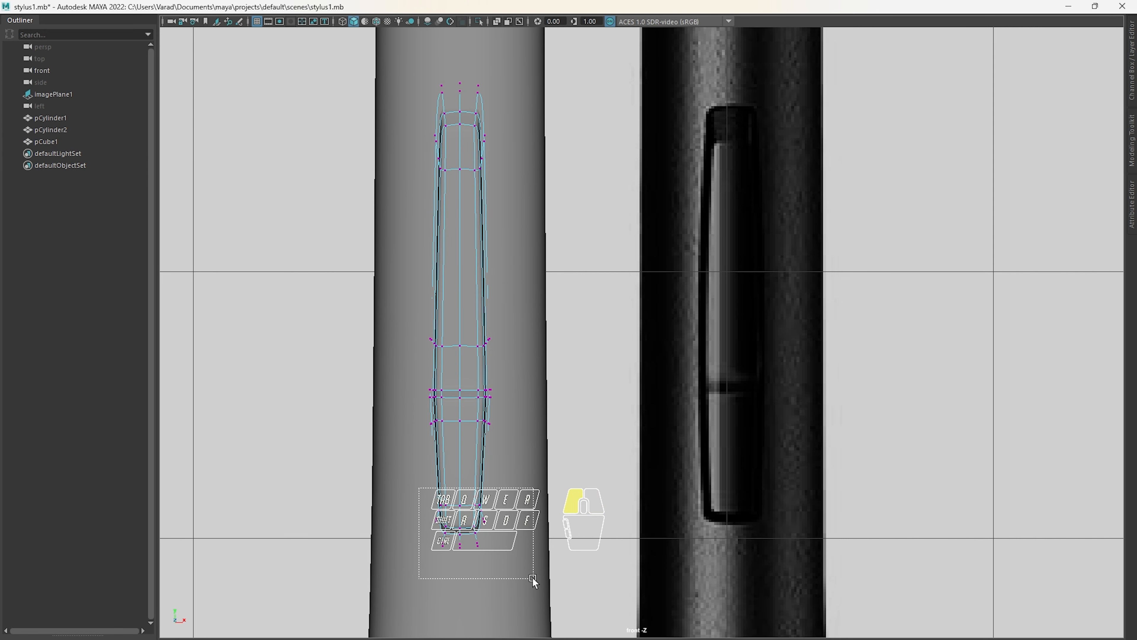
{"action": "left_click_drag", "start_coordinate": [533, 578], "coordinate": [532, 579]}
{"action": "key", "text": "e"}
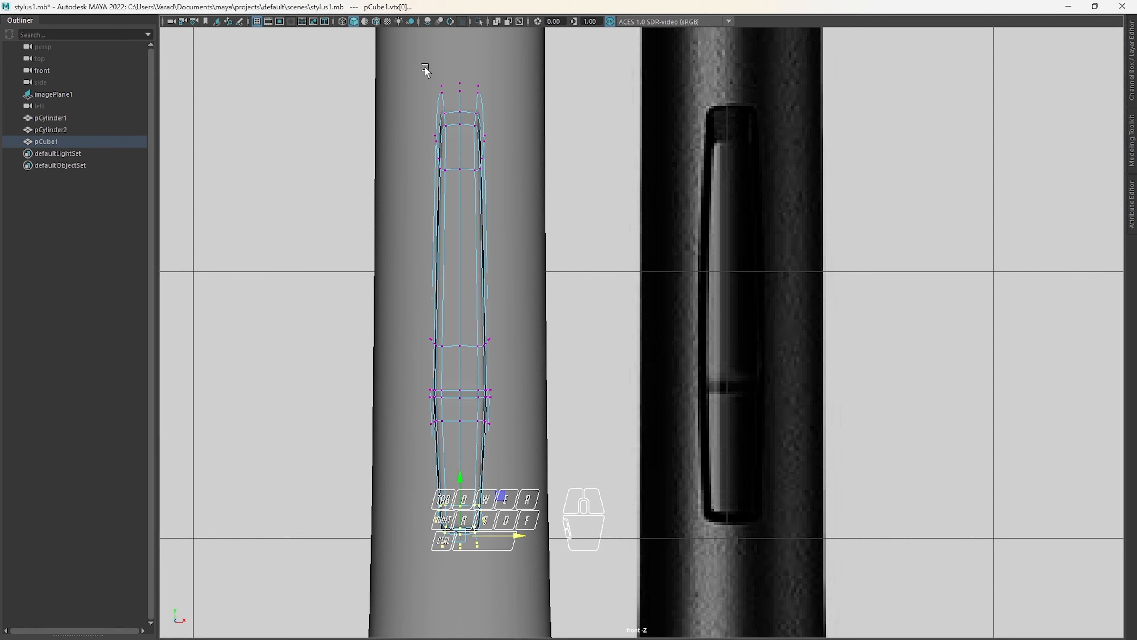
{"action": "left_click_drag", "start_coordinate": [425, 67], "coordinate": [502, 585]}
{"action": "key", "text": "w"}
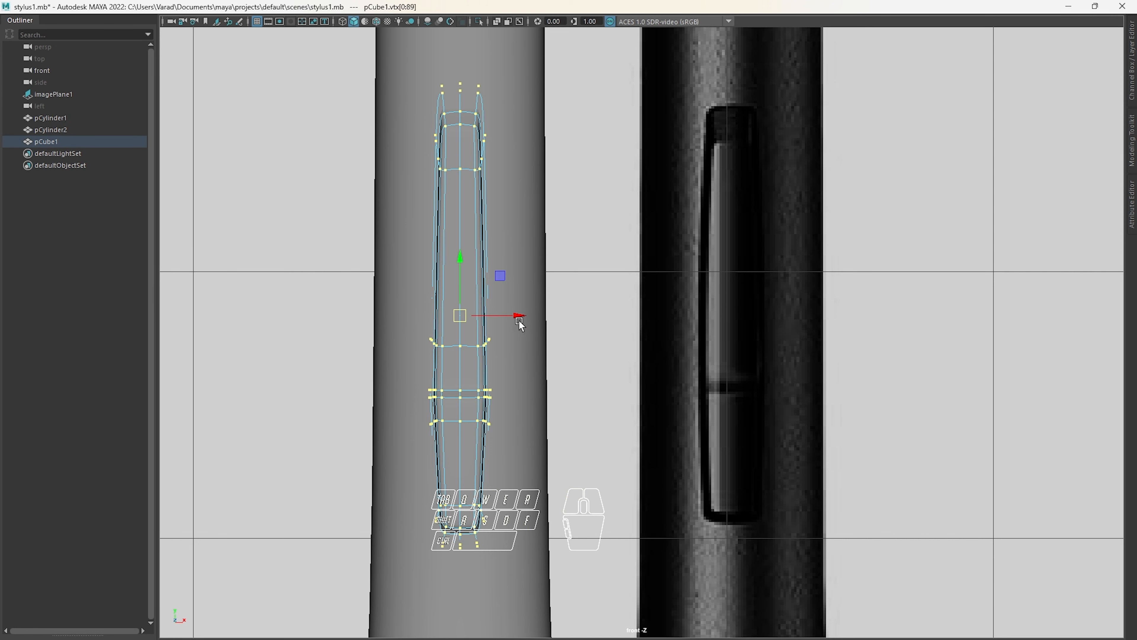
{"action": "left_click_drag", "start_coordinate": [518, 316], "coordinate": [523, 317]}
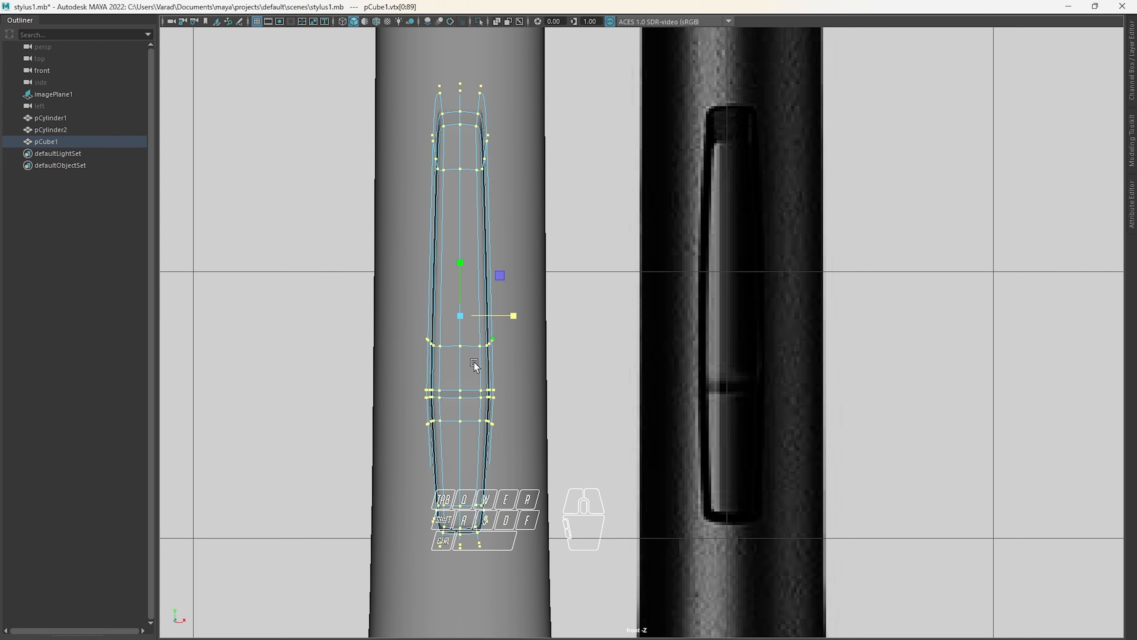
{"action": "left_click", "coordinate": [675, 316]}
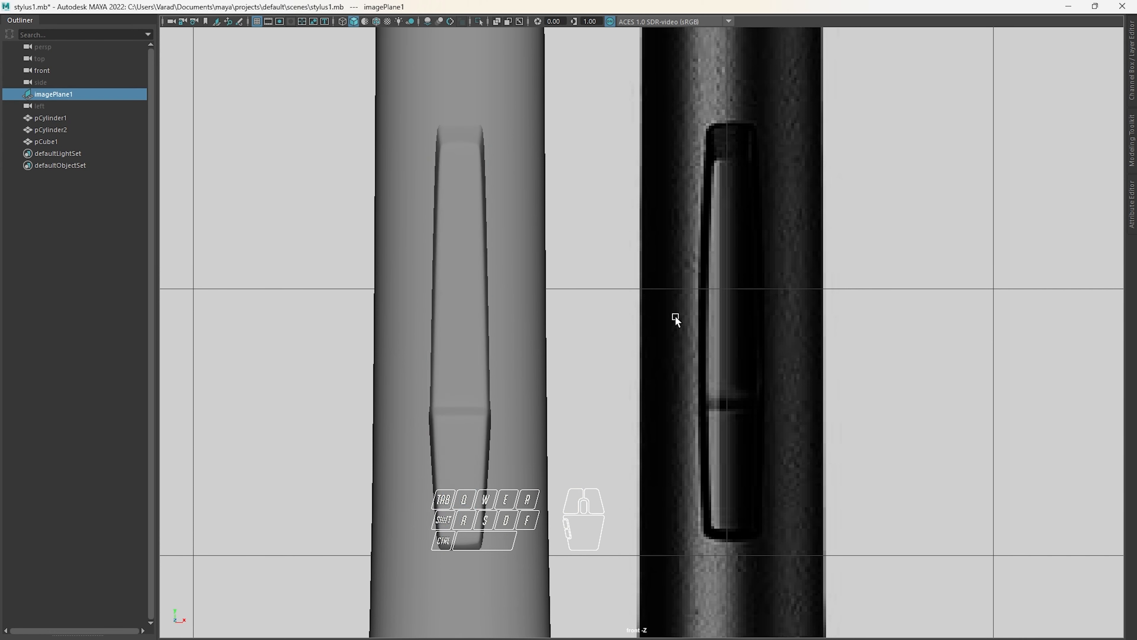
{"action": "scroll", "coordinate": [638, 329], "scroll_direction": "down", "scroll_amount": 6}
{"action": "middle_click_drag", "start_coordinate": [692, 260], "coordinate": [665, 397], "text": "alt"}
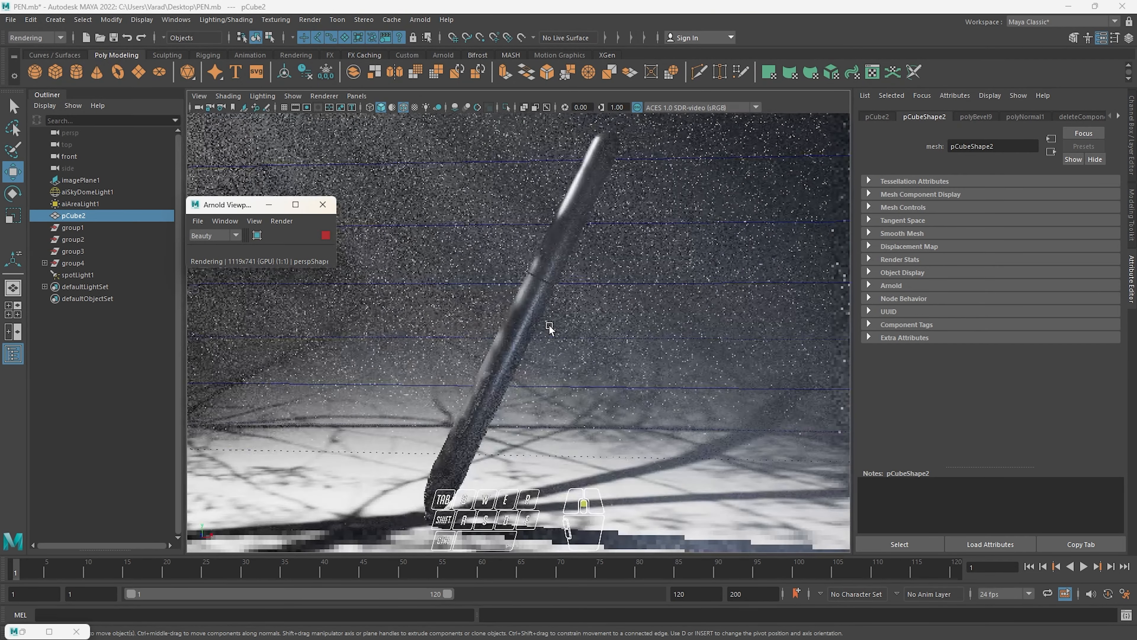
Orbit around the finished stylus in the PEN.mb scene's Arnold render view
{"action": "left_click_drag", "start_coordinate": [546, 324], "coordinate": [579, 316], "text": "alt"}
{"action": "left_click_drag", "start_coordinate": [580, 313], "coordinate": [533, 321], "text": "alt"}
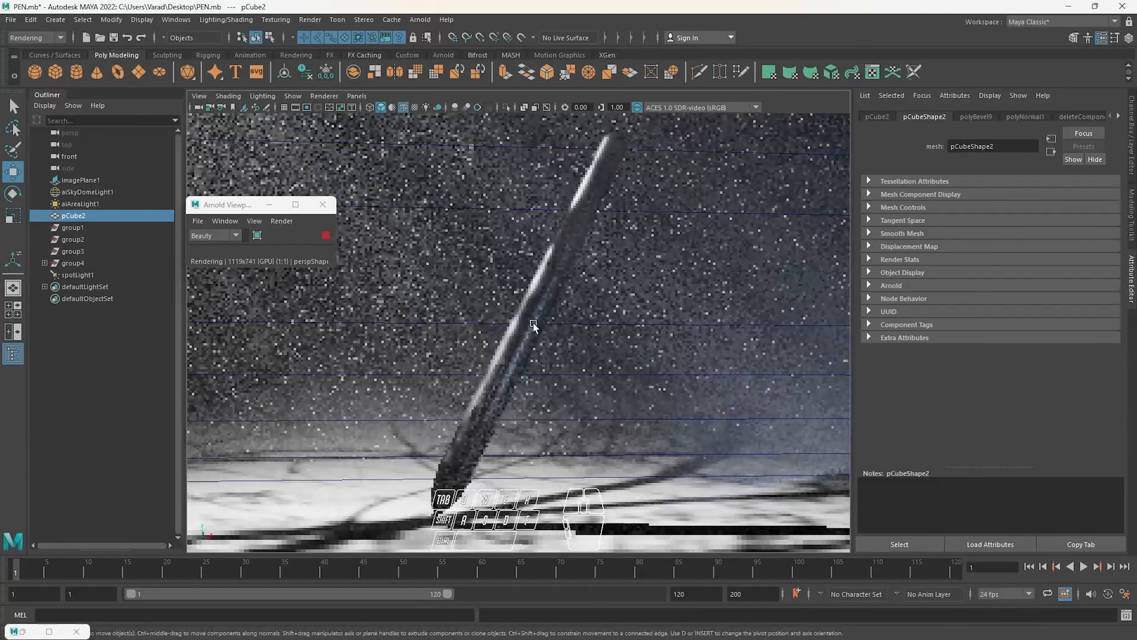